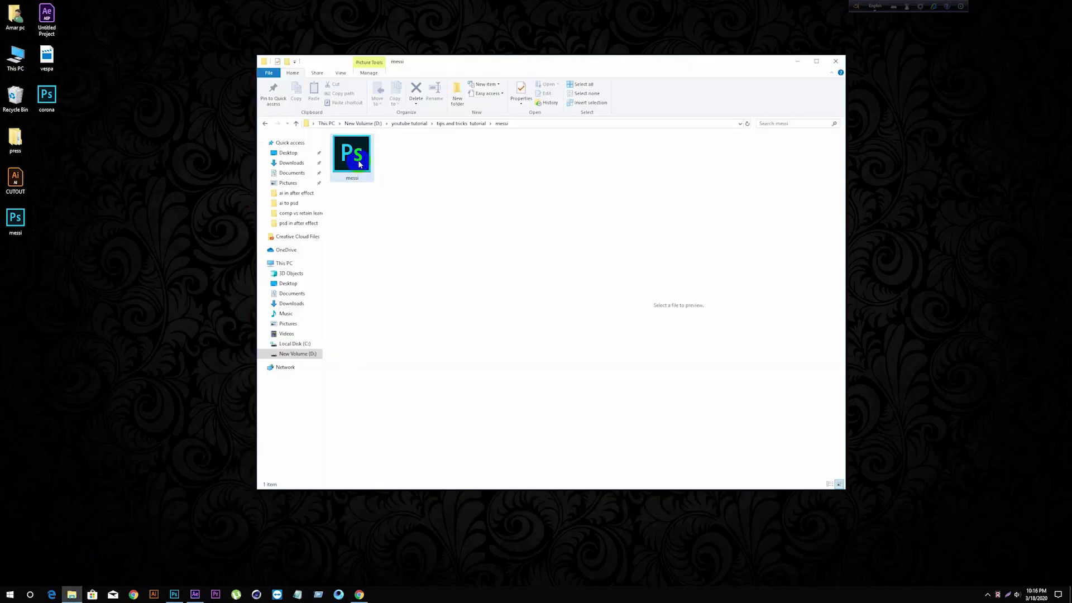
# Step: Import messi.psd into After Effects as Composition - Retain Layer Sizes with editable layer styles, and open the messi composition
pyautogui.moveTo(357, 160); pyautogui.dragTo(65, 232)
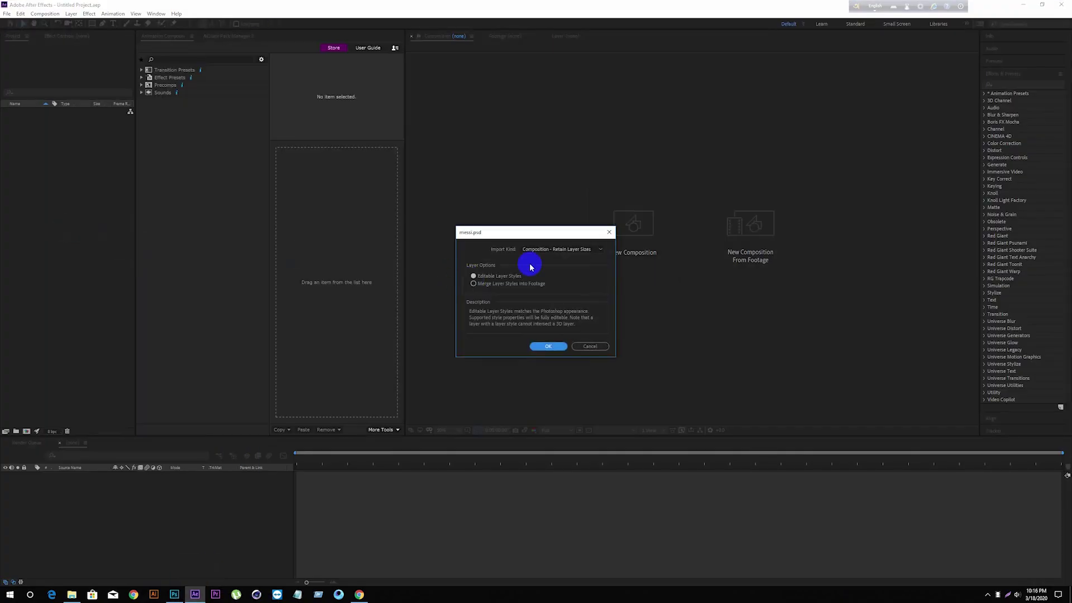
pyautogui.click(552, 347)
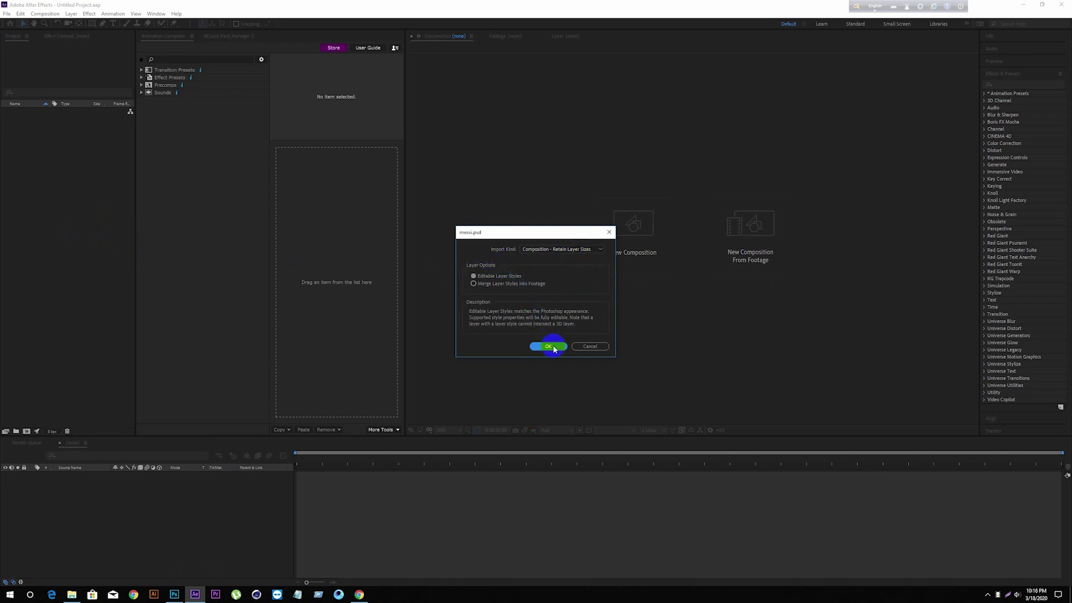
pyautogui.click(563, 249)
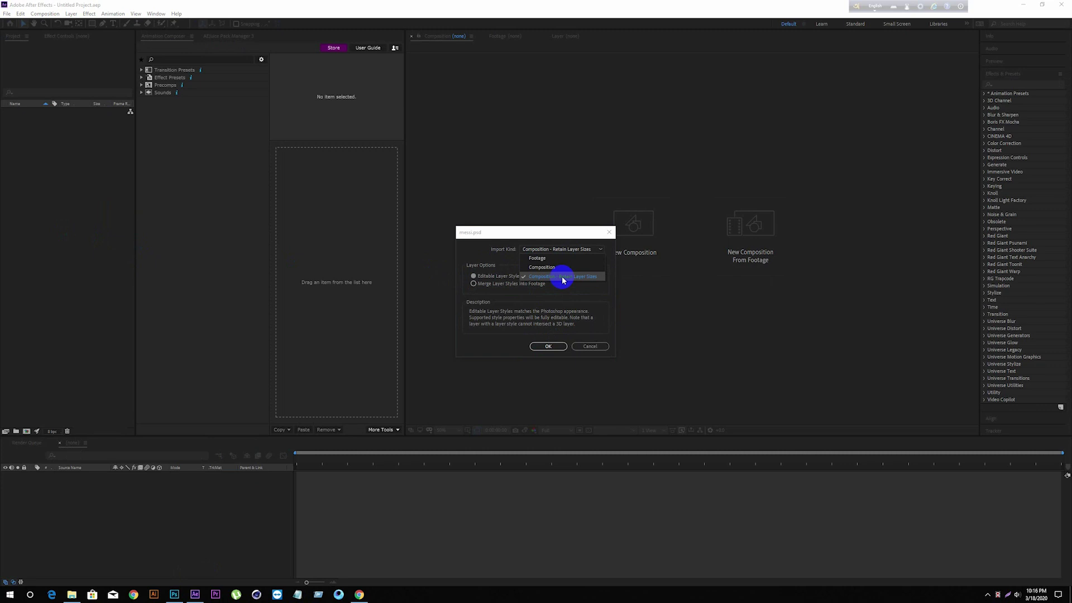
pyautogui.click(559, 284)
pyautogui.click(548, 346)
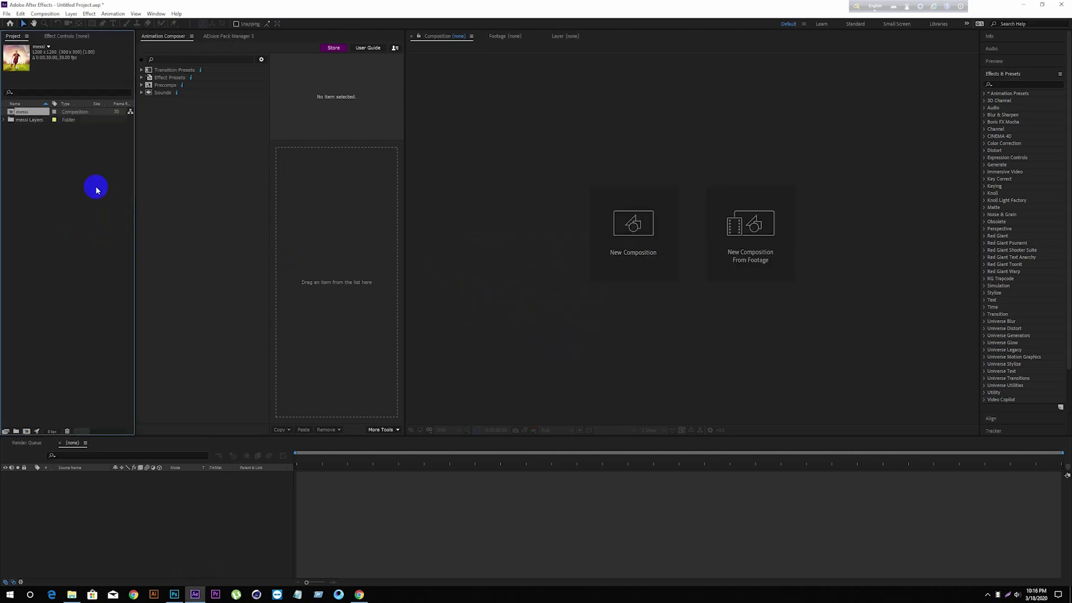
pyautogui.doubleClick(30, 113)
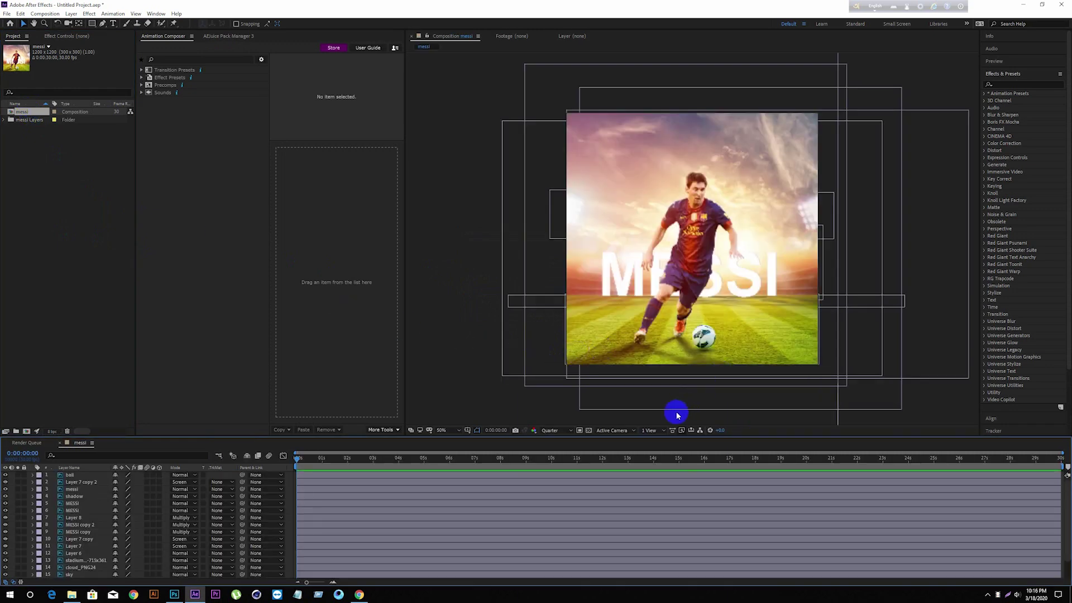
# Step: Switch the composition preview resolution to Full and back to Quarter
pyautogui.click(570, 430)
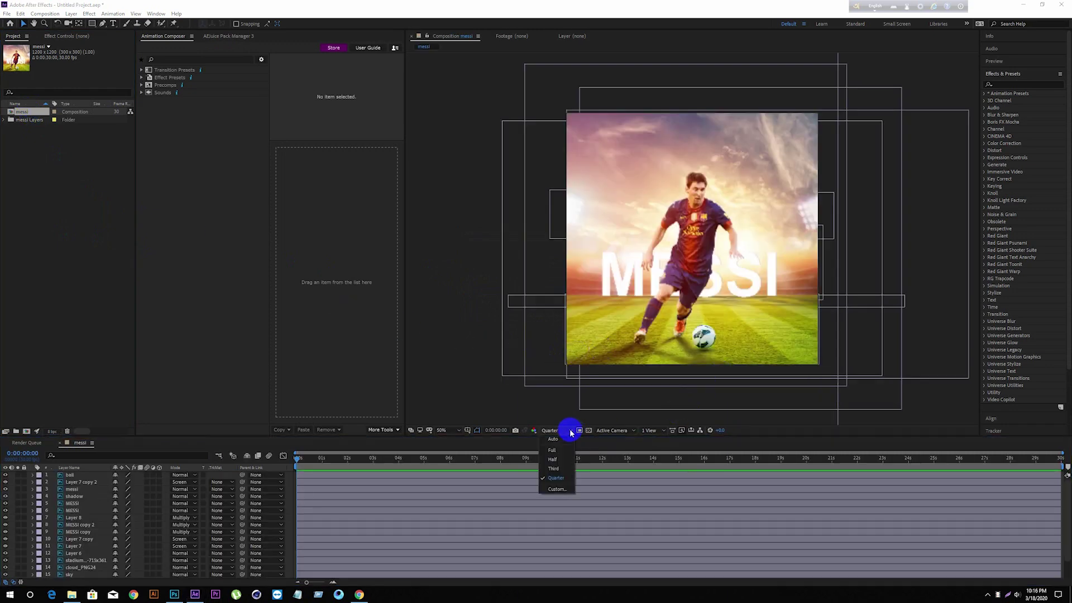
pyautogui.click(562, 449)
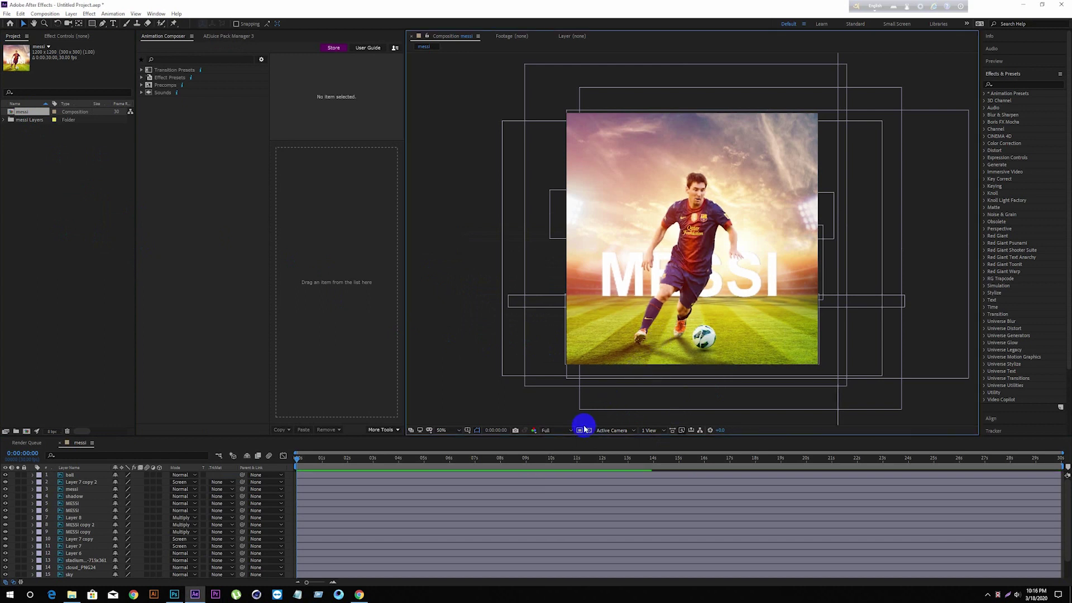
pyautogui.click(571, 431)
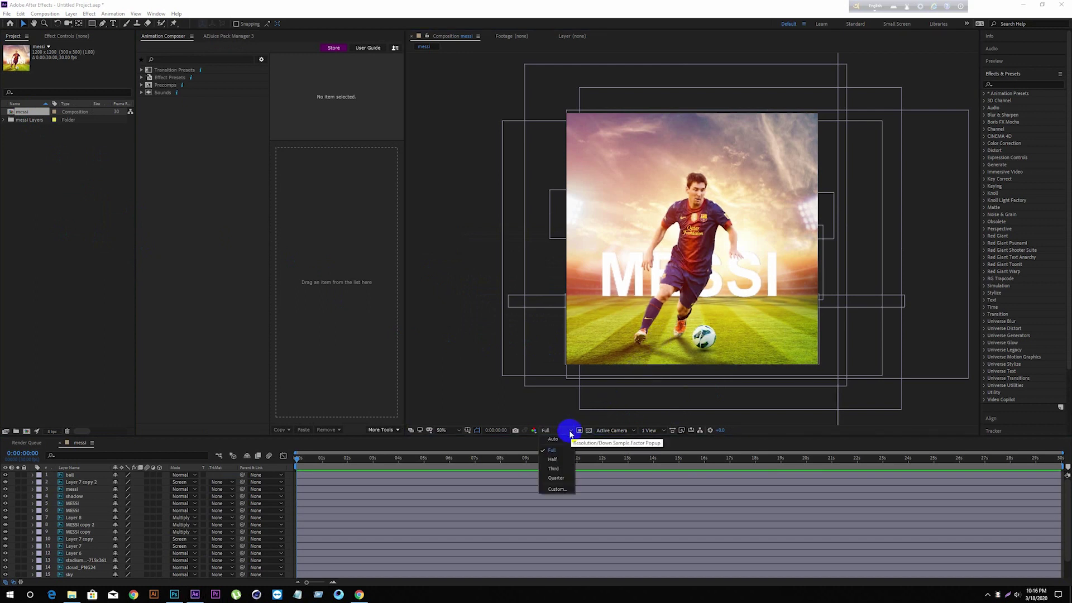
pyautogui.click(556, 479)
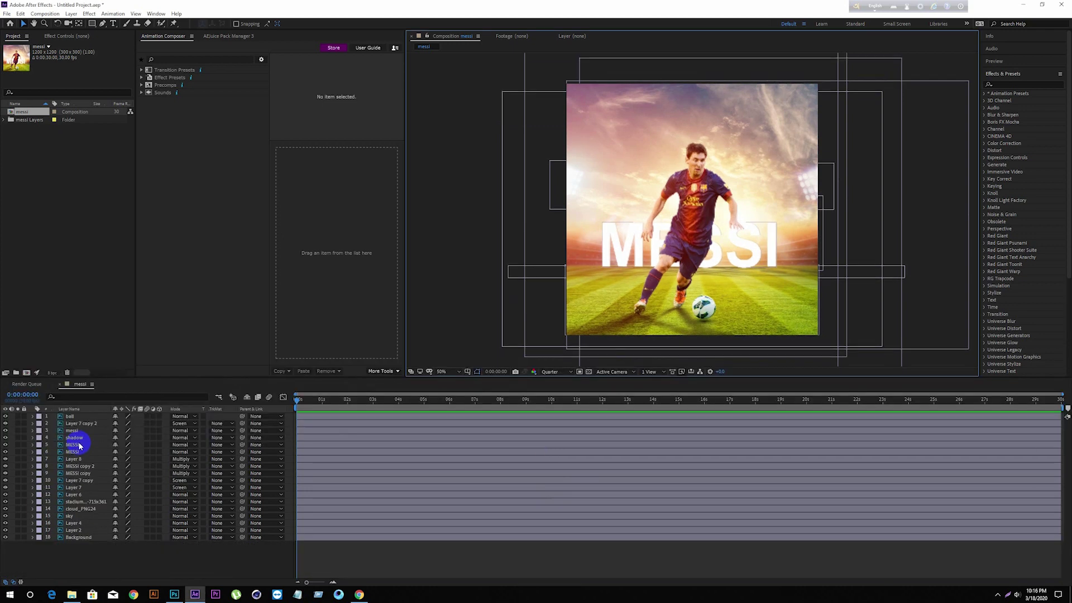
# Step: Toggle the visibility of the MESSI text layer in row 5 to identify its content
pyautogui.click(83, 445)
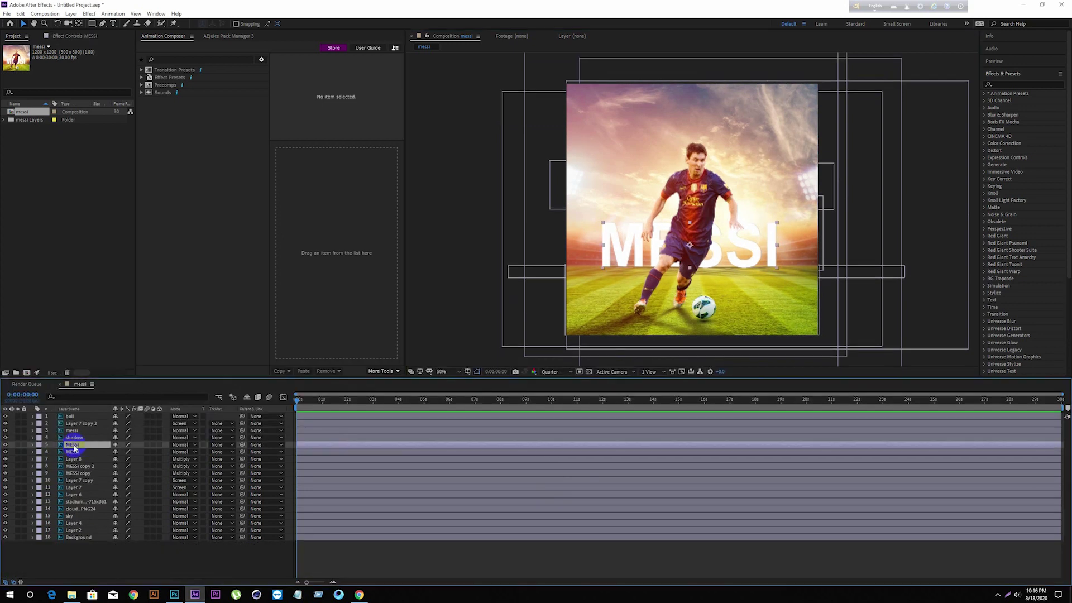
pyautogui.click(6, 445)
pyautogui.click(6, 445)
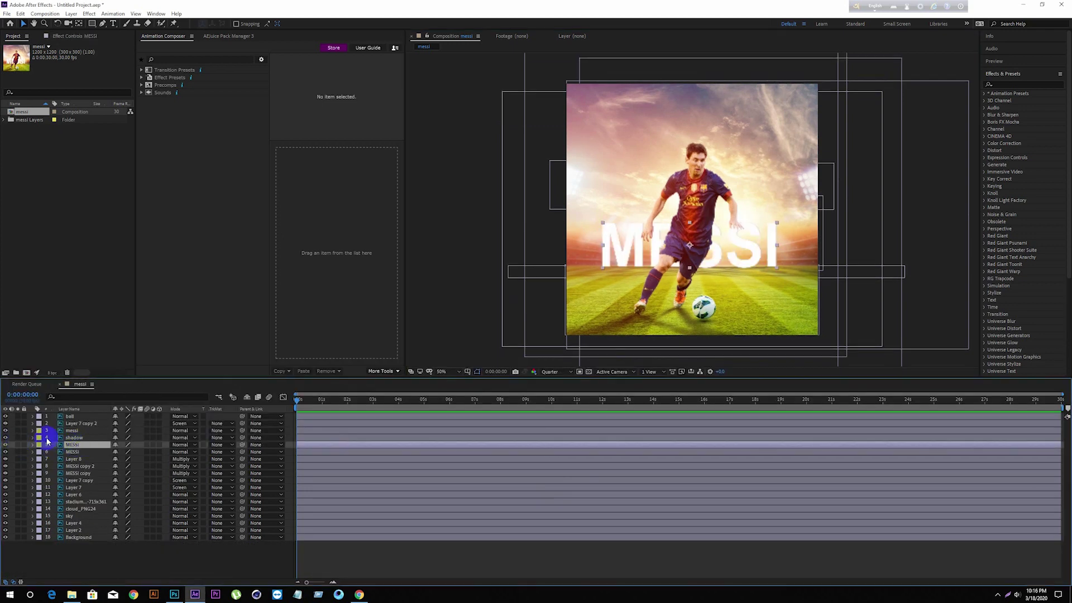
# Step: Set the label colour of the messi player layer to Red
pyautogui.click(88, 431)
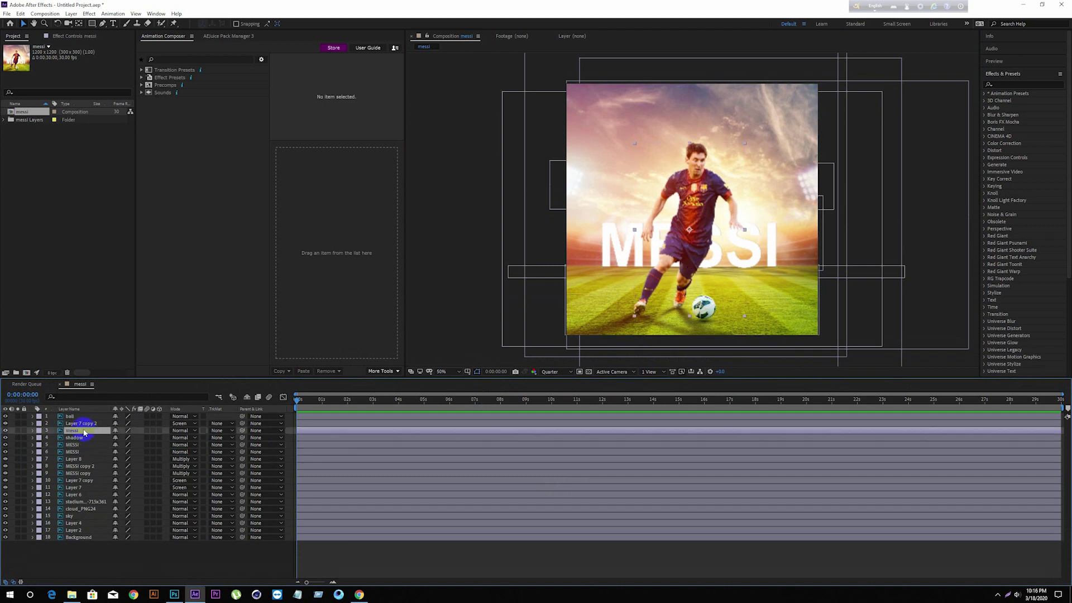
pyautogui.click(38, 431)
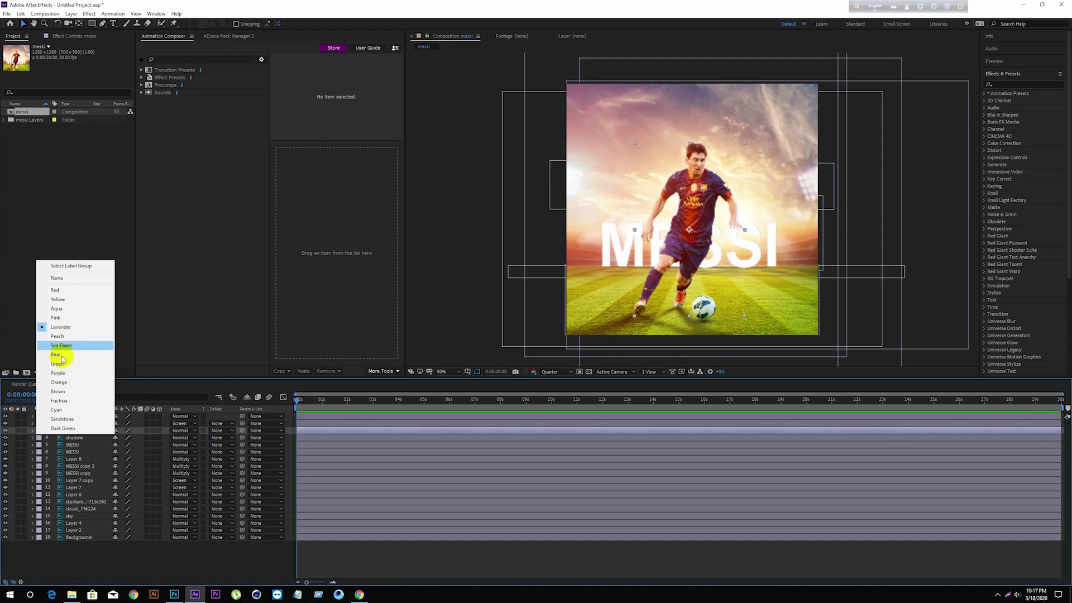
pyautogui.click(71, 290)
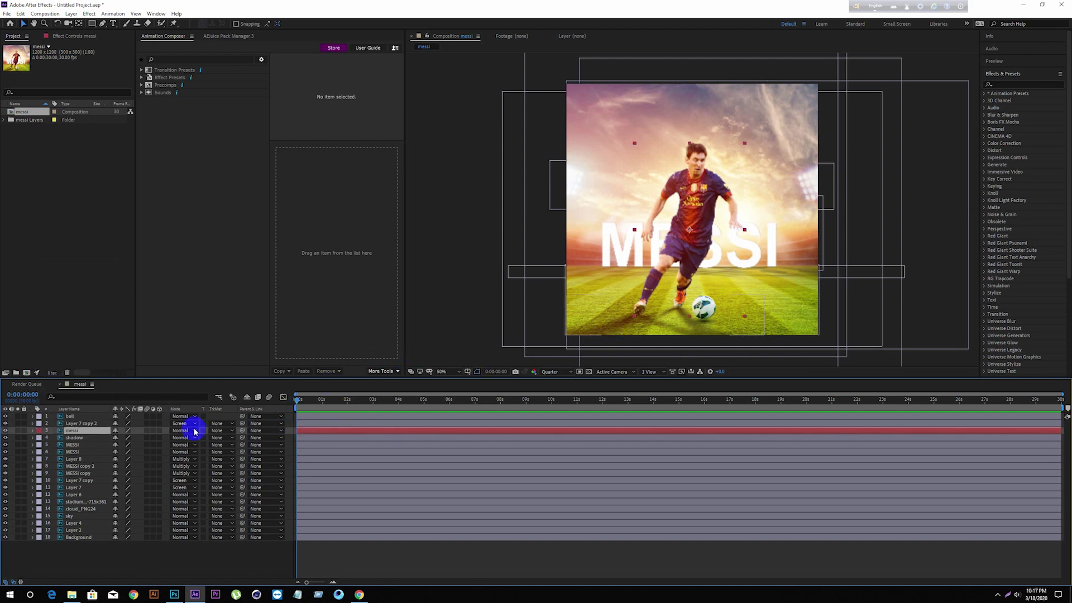
# Step: Place 13 puppet pins on the messi layer, covering the ankles, knees, hip, chest, head, shoulders, elbows and forearms
pyautogui.hotkey('ctrl', 'p')
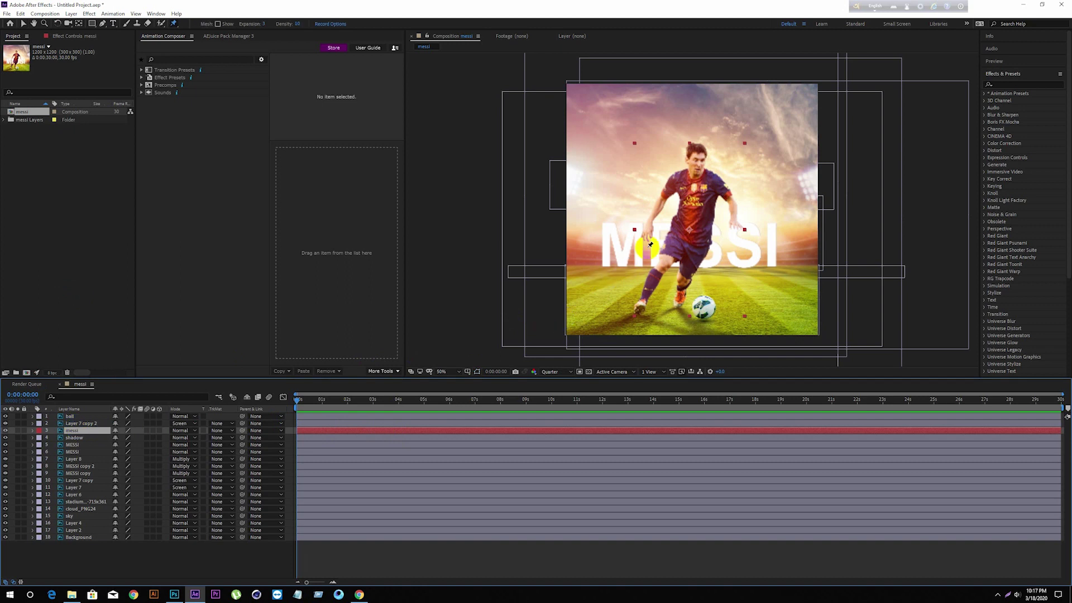
pyautogui.click(644, 303)
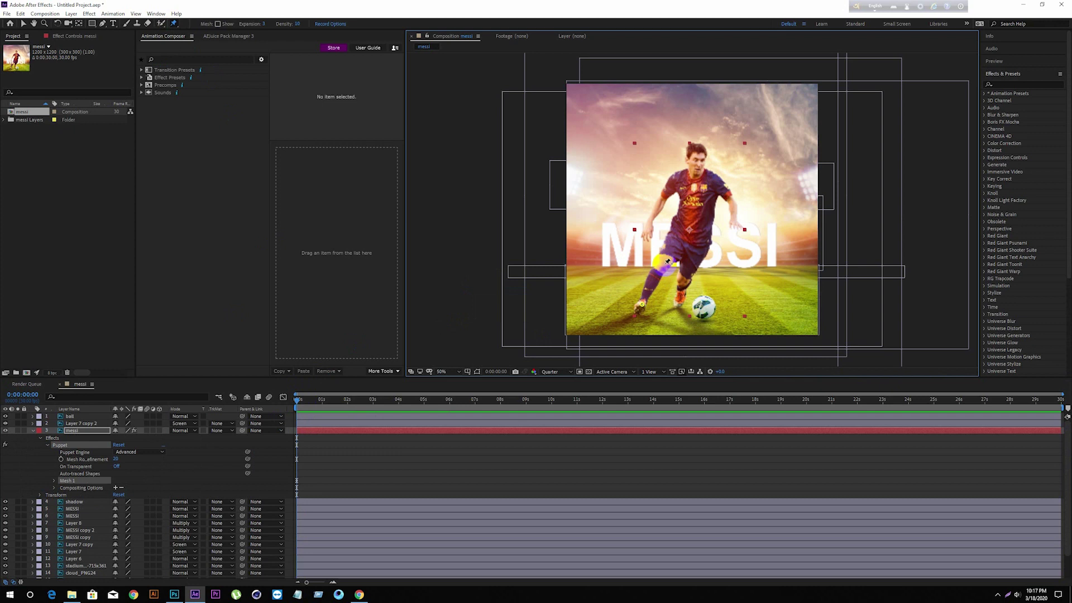
pyautogui.click(665, 265)
pyautogui.click(691, 235)
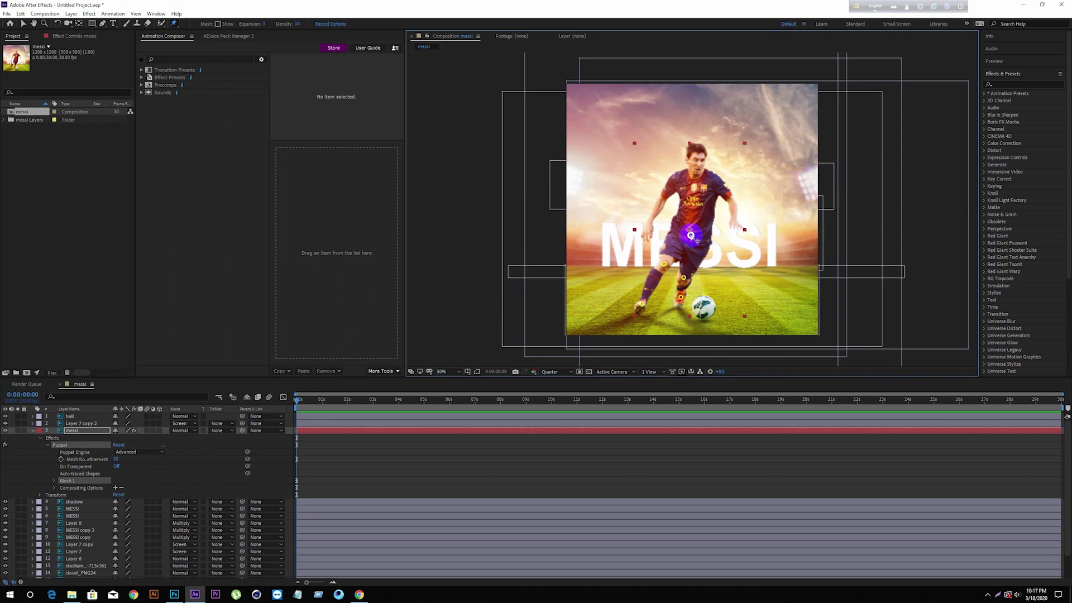
pyautogui.click(692, 188)
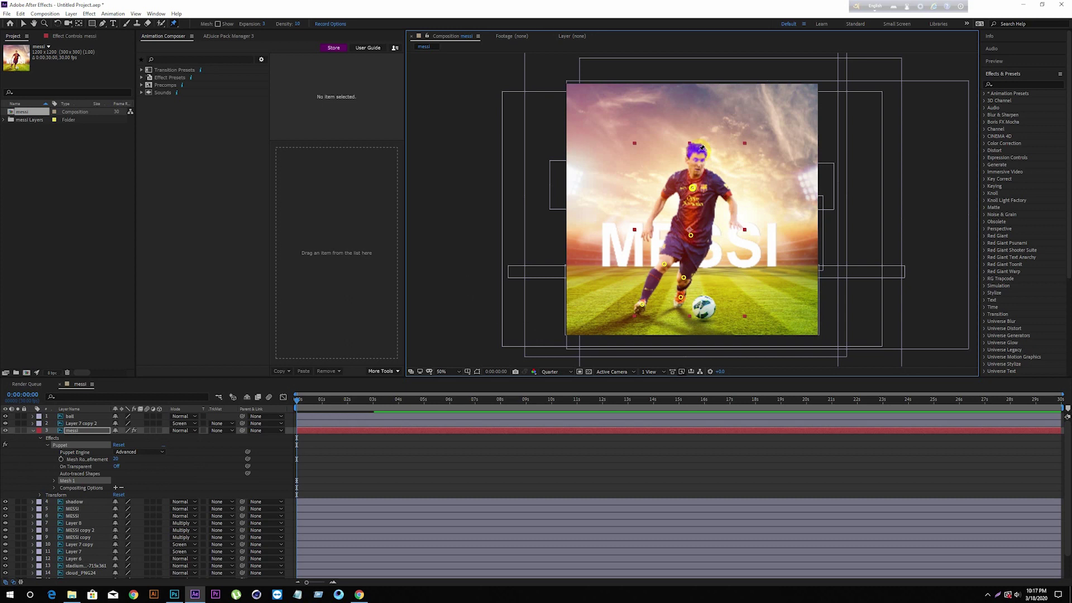
pyautogui.click(697, 159)
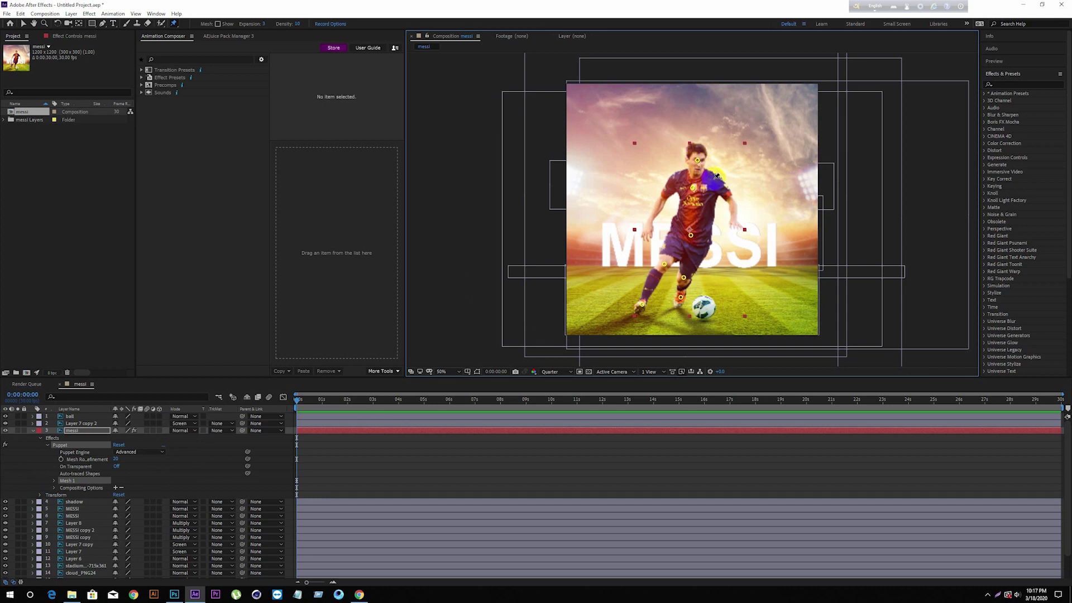
pyautogui.click(715, 179)
pyautogui.click(676, 178)
pyautogui.click(664, 196)
pyautogui.click(740, 212)
pyautogui.click(736, 197)
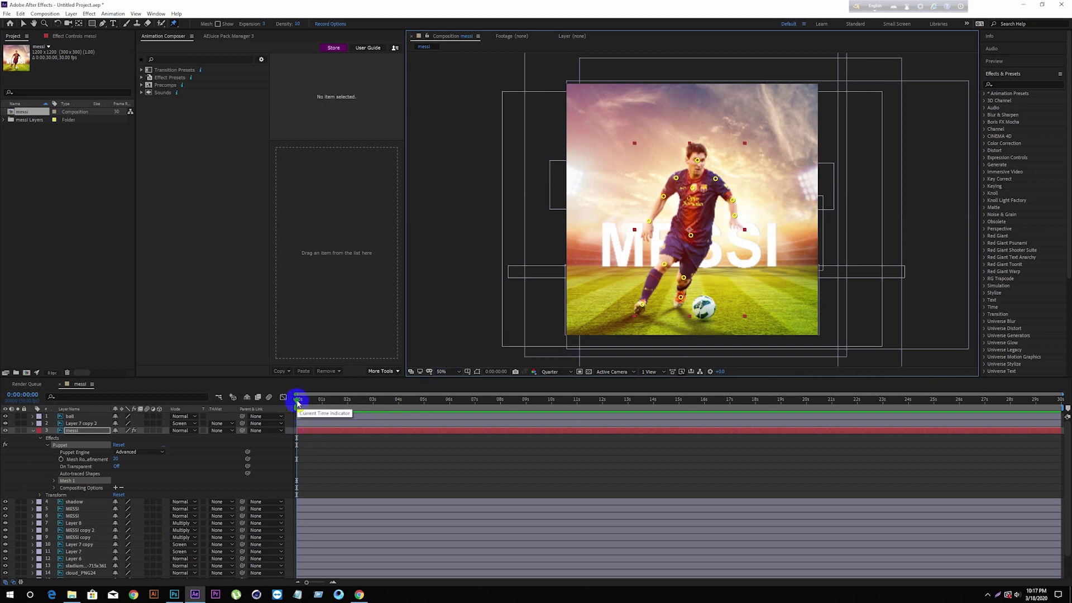
# Step: Set the current time to 0:00:00:12, select all 13 puppet pins of the messi layer and reveal their position keyframes
pyautogui.moveTo(297, 402); pyautogui.dragTo(306, 402)
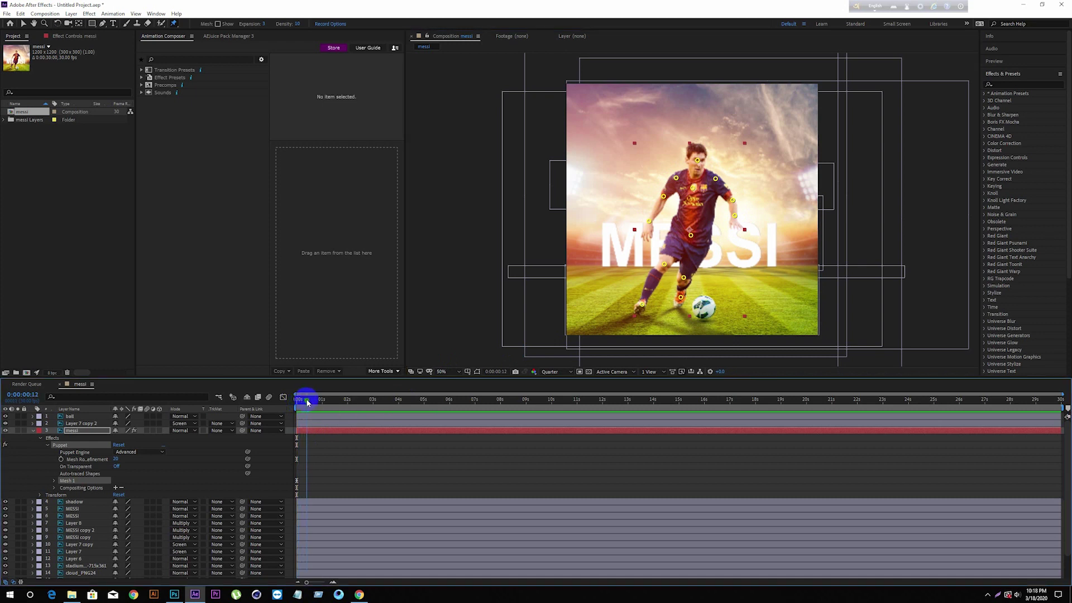
pyautogui.click(55, 481)
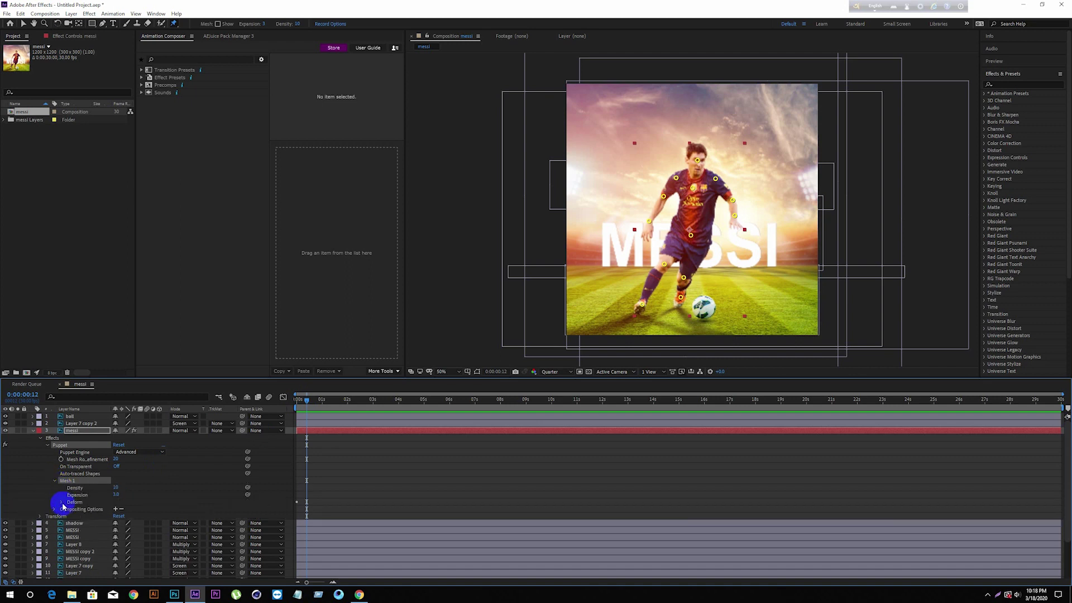
pyautogui.click(61, 503)
pyautogui.scroll(-4, 218, 504)
pyautogui.scroll(2, 218, 505)
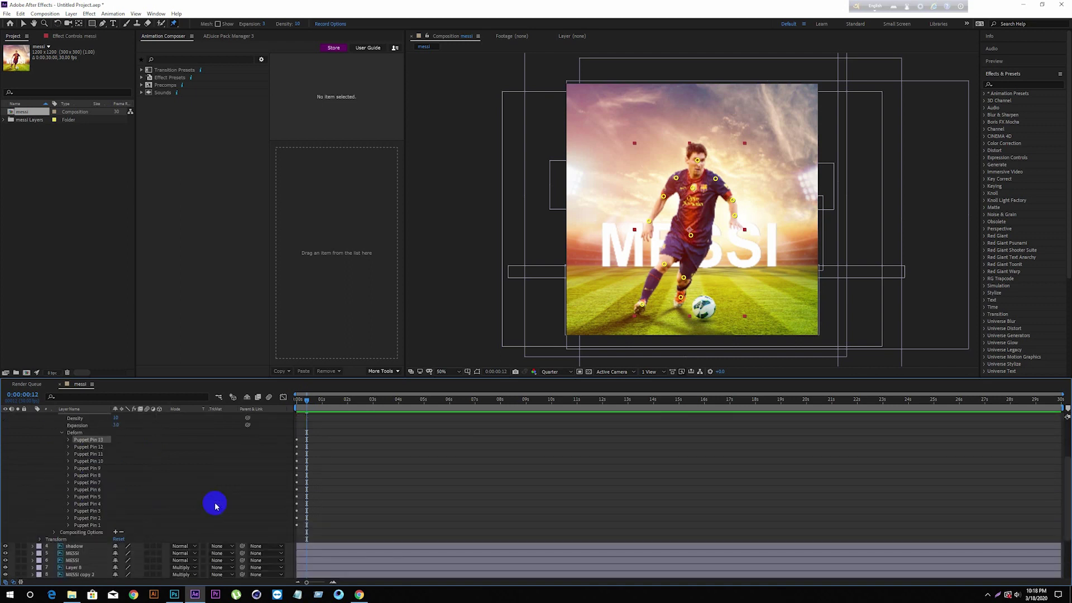
pyautogui.keyDown('shift'); pyautogui.click(88, 525); pyautogui.keyUp('shift')
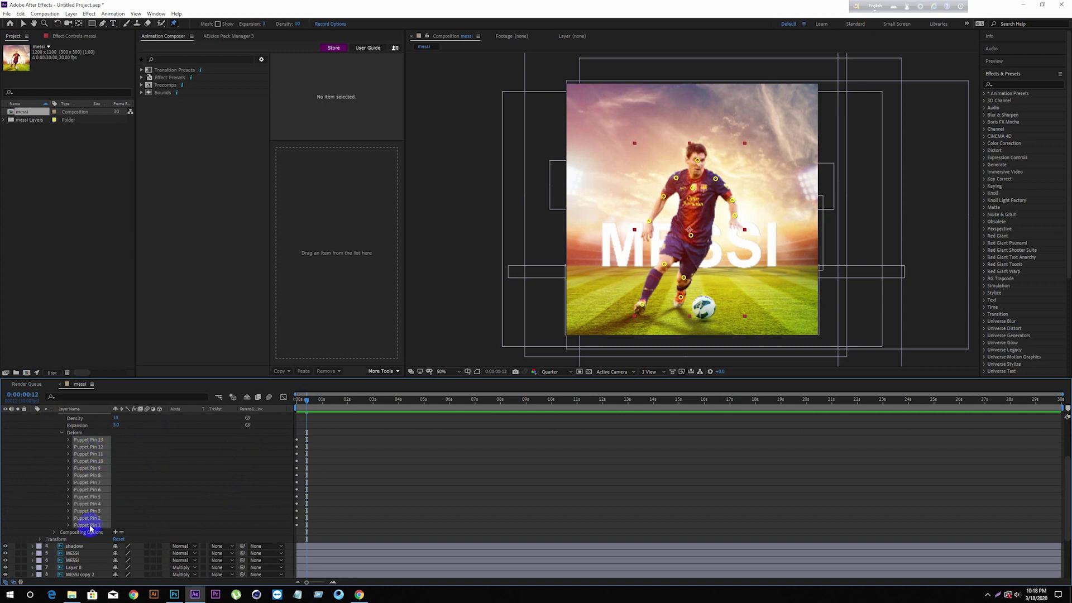
pyautogui.press('u')
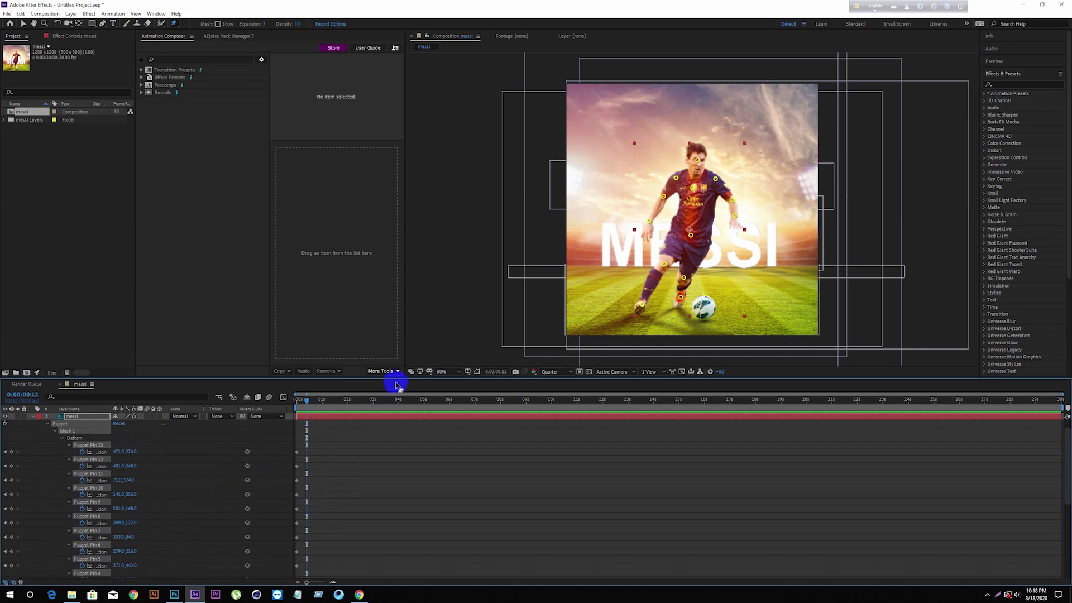
# Step: Move all puppet pin position keyframes to 0:00:00:12, return the current time to 0:00:00:00 and activate the Selection tool
pyautogui.moveTo(397, 377); pyautogui.dragTo(386, 311)
pyautogui.moveTo(309, 409); pyautogui.dragTo(299, 558)
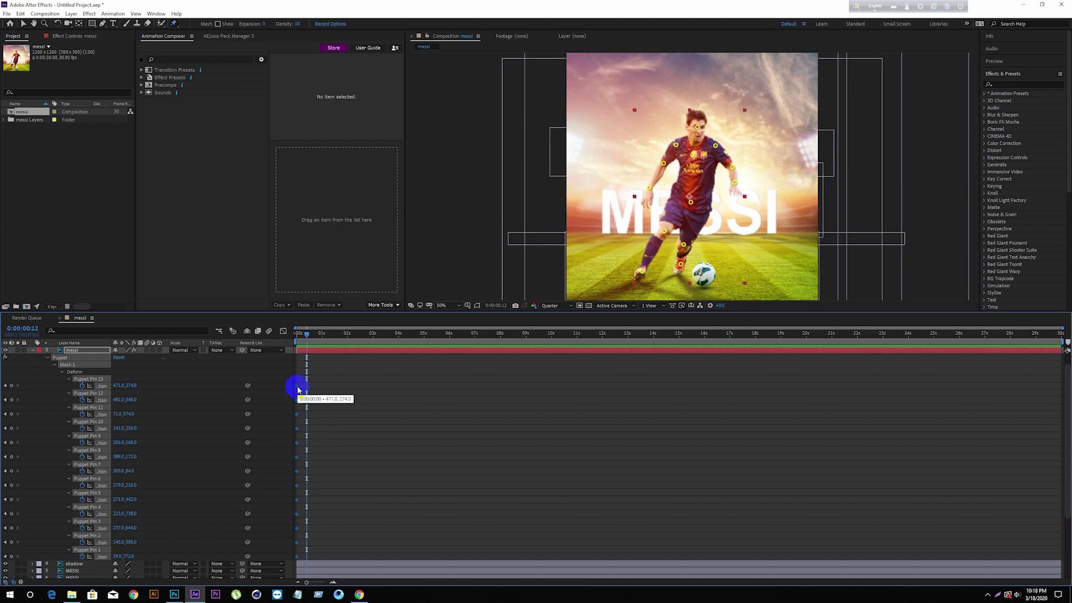
pyautogui.moveTo(297, 390); pyautogui.dragTo(311, 388)
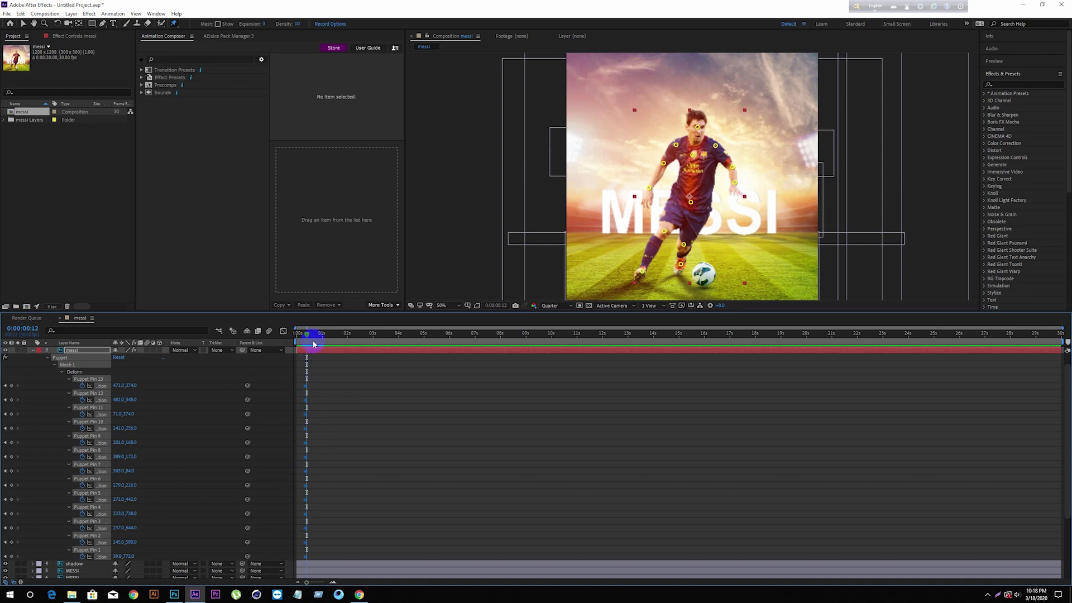
pyautogui.moveTo(306, 334); pyautogui.dragTo(289, 337)
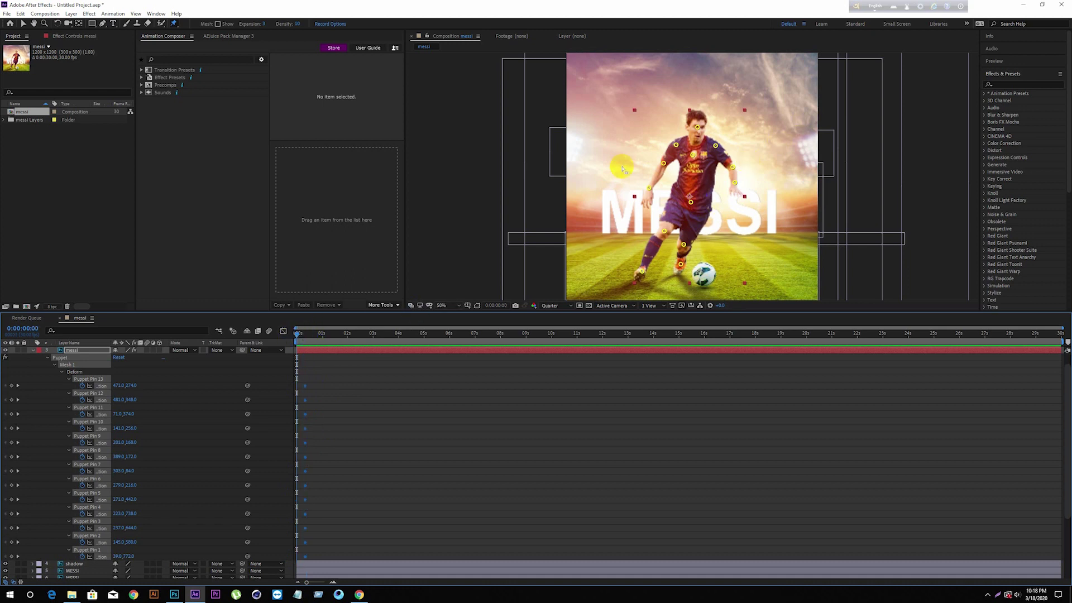
pyautogui.click(23, 24)
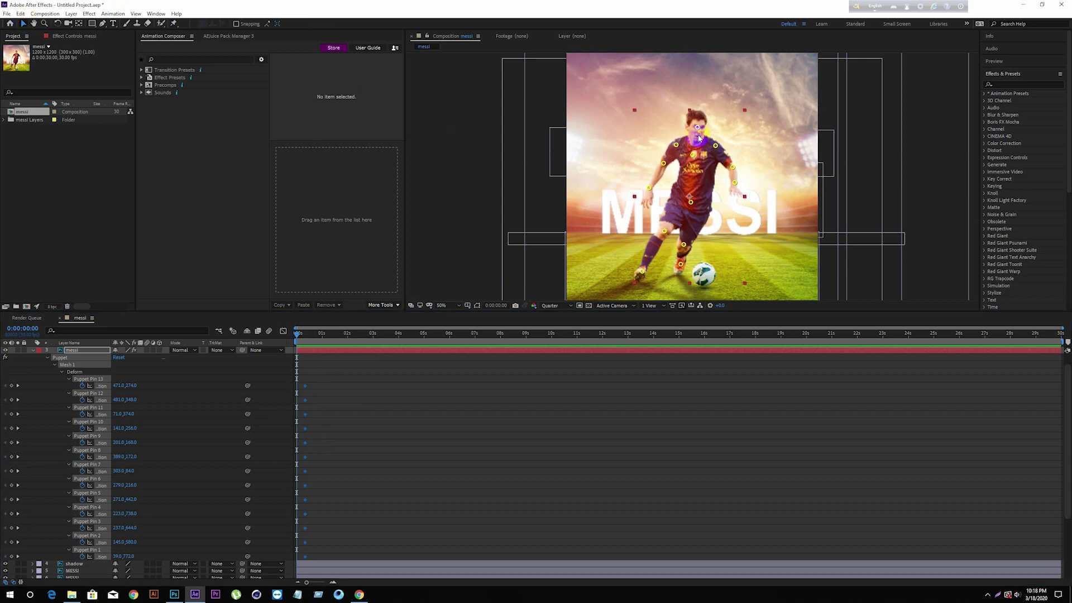
# Step: Try to shift all of the player's puppet pins together slightly to the right at the first frame
pyautogui.click(699, 160)
pyautogui.hotkey('ctrl', 'a')
pyautogui.moveTo(699, 160); pyautogui.dragTo(703, 160)
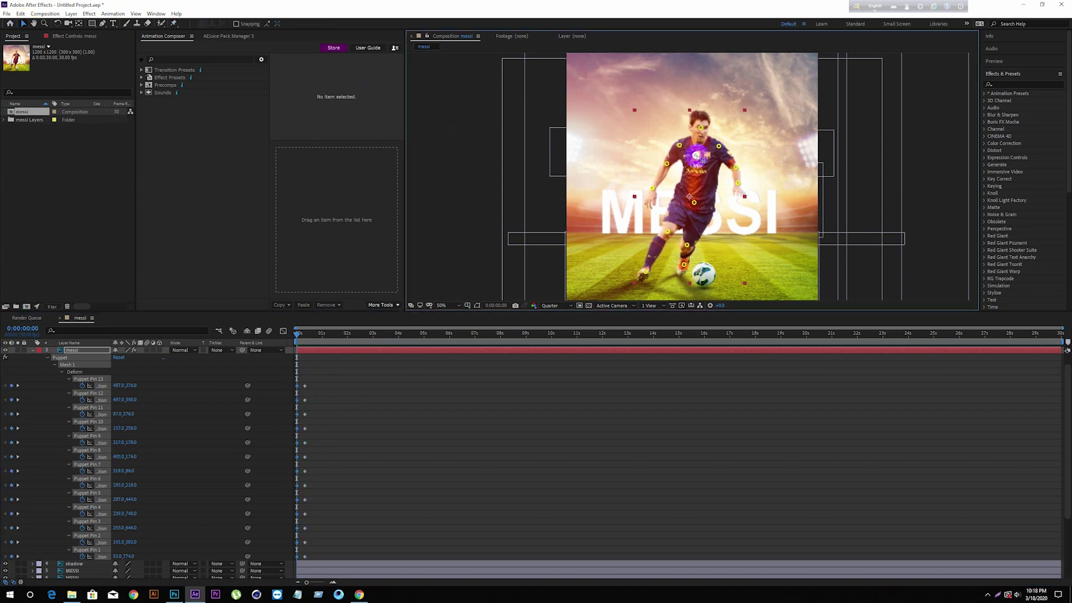
pyautogui.hotkey('ctrl', 'z')
# Step: At the first frame, shift the player's chest, head, shoulder, elbow and forearm puppet pins individually toward the right
pyautogui.click(698, 128)
pyautogui.click(693, 156)
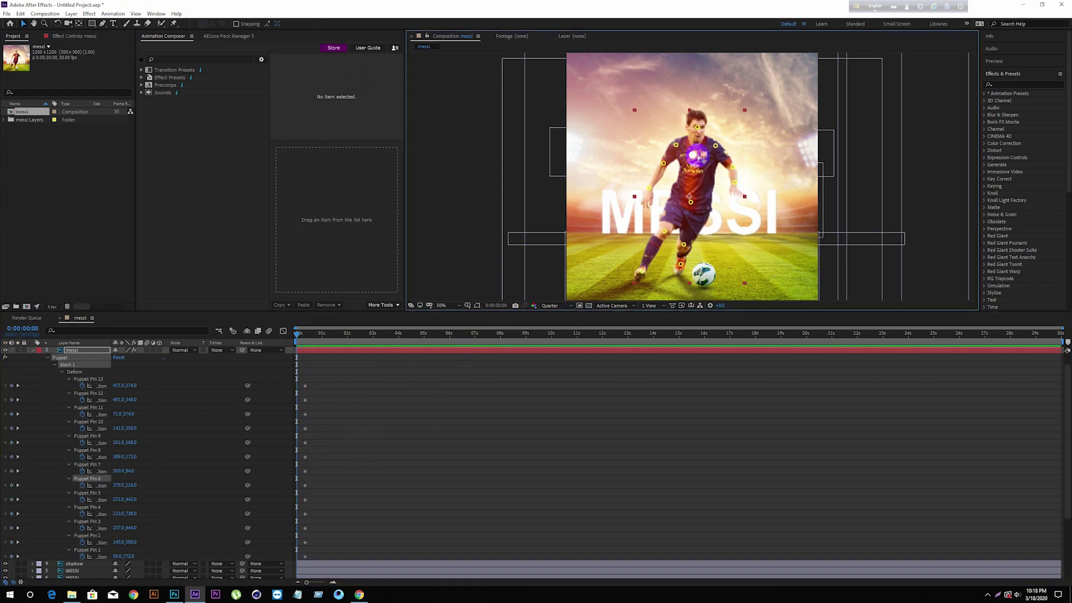
pyautogui.moveTo(697, 127); pyautogui.dragTo(711, 135)
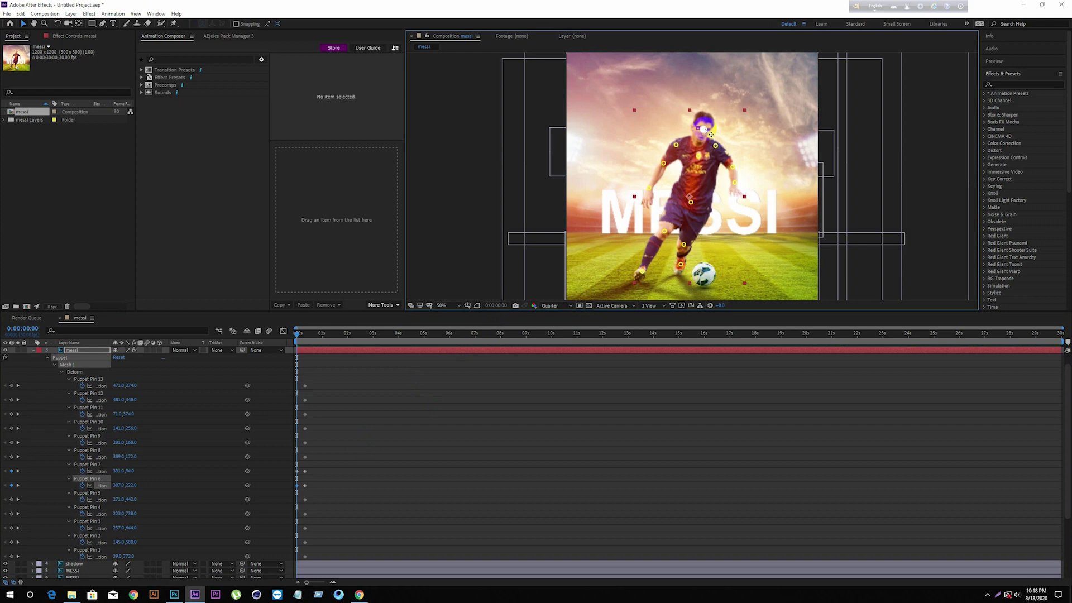
pyautogui.click(715, 146)
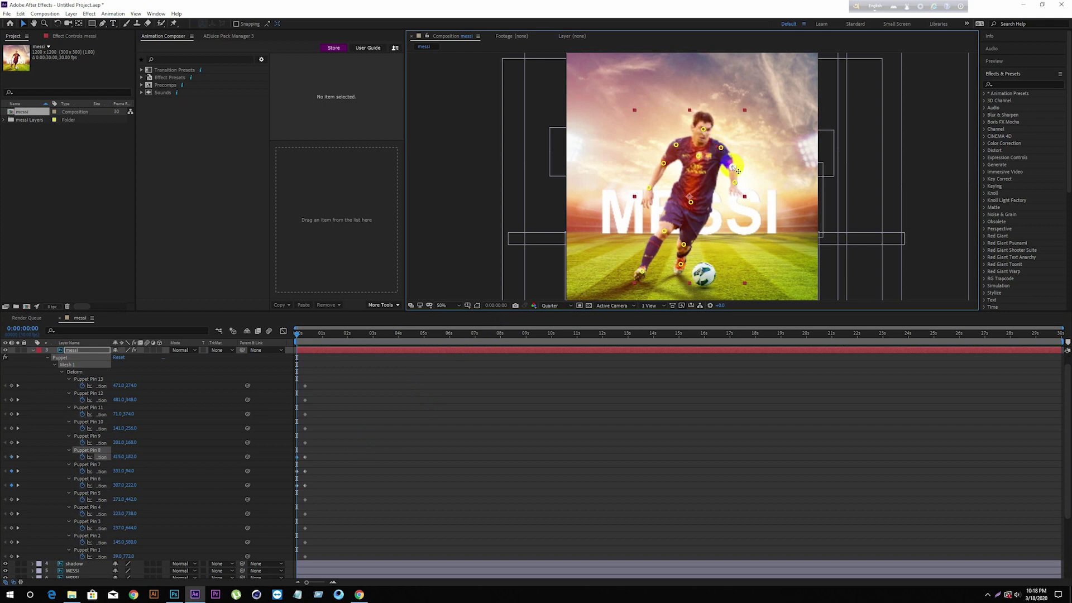
pyautogui.moveTo(733, 167); pyautogui.dragTo(740, 186)
pyautogui.moveTo(676, 145); pyautogui.dragTo(710, 130)
pyautogui.moveTo(663, 163); pyautogui.dragTo(669, 182)
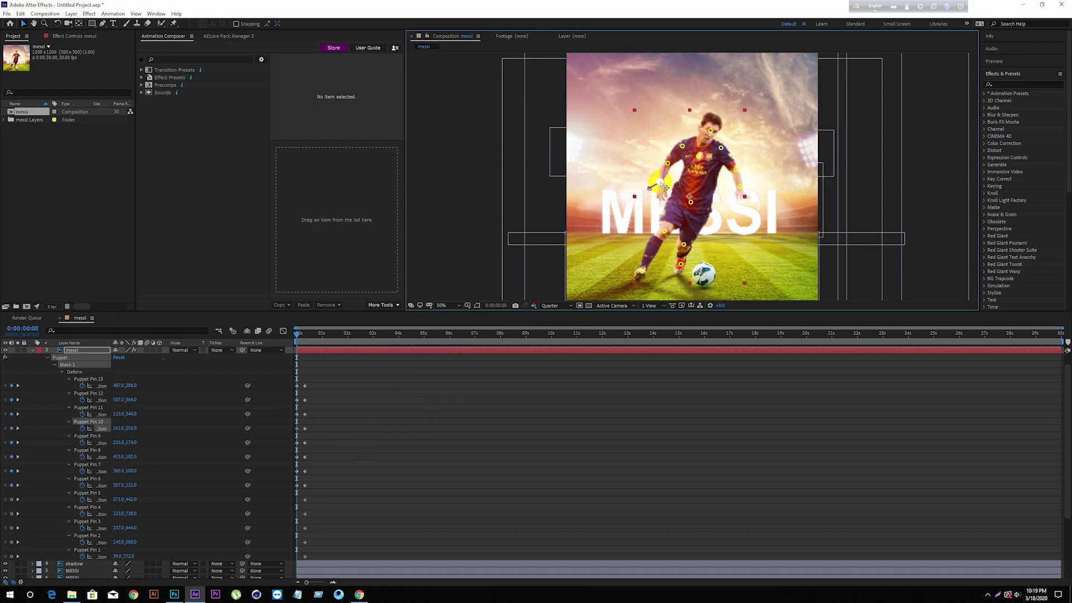
pyautogui.moveTo(740, 186); pyautogui.dragTo(705, 157)
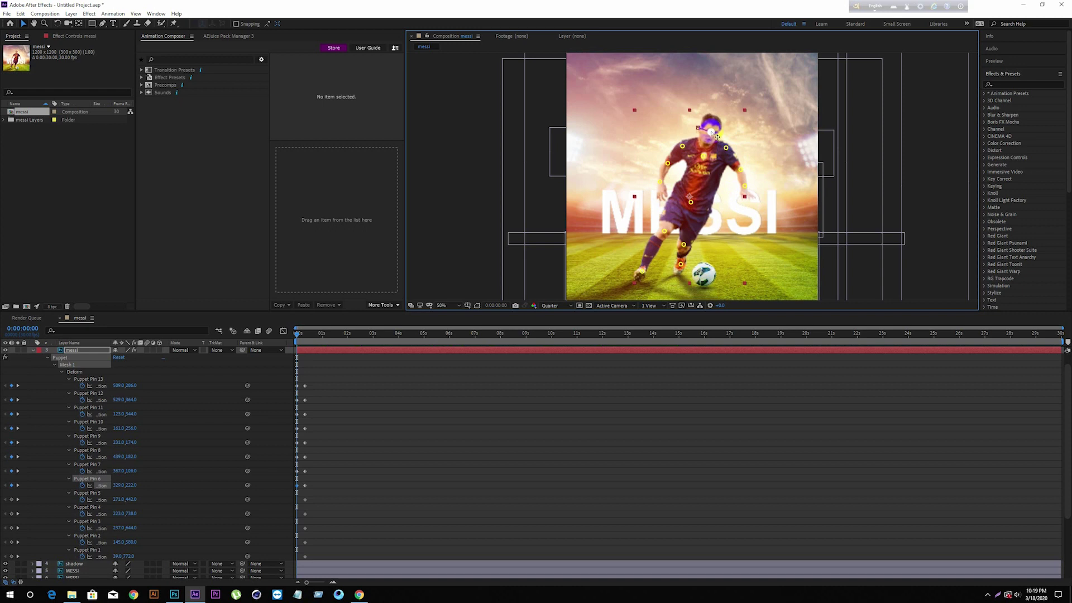
# Step: At the first frame, nudge the hip and knee pins right and refine the shoulder and arm pins on the player's left side of the image
pyautogui.moveTo(690, 201); pyautogui.dragTo(697, 202)
pyautogui.moveTo(683, 146); pyautogui.dragTo(705, 156)
pyautogui.moveTo(696, 202); pyautogui.dragTo(672, 163)
pyautogui.moveTo(665, 231); pyautogui.dragTo(685, 241)
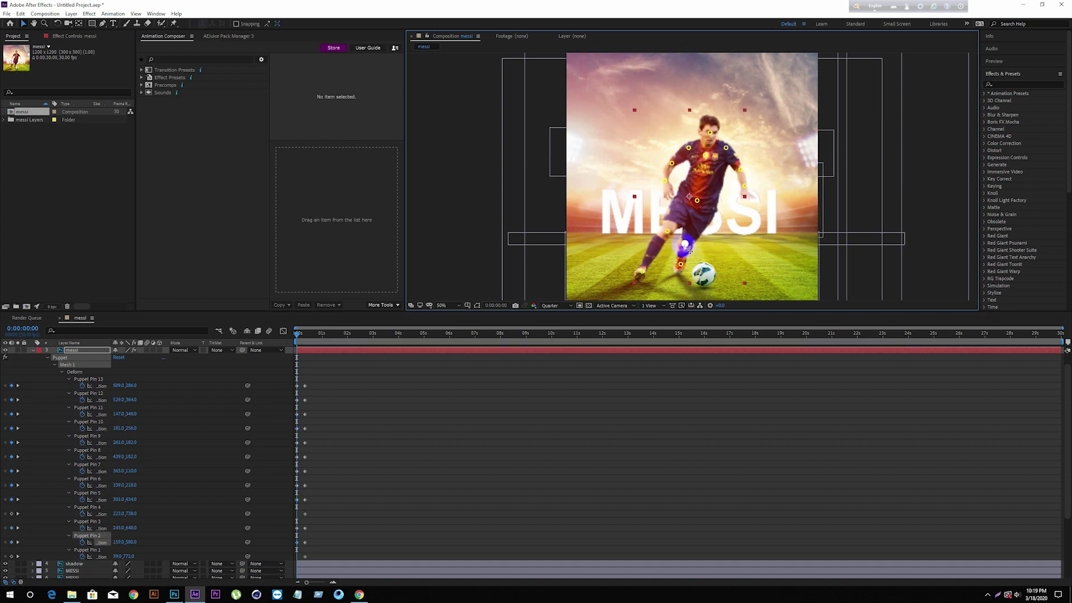
pyautogui.moveTo(697, 200); pyautogui.dragTo(698, 202)
pyautogui.moveTo(672, 163); pyautogui.dragTo(675, 175)
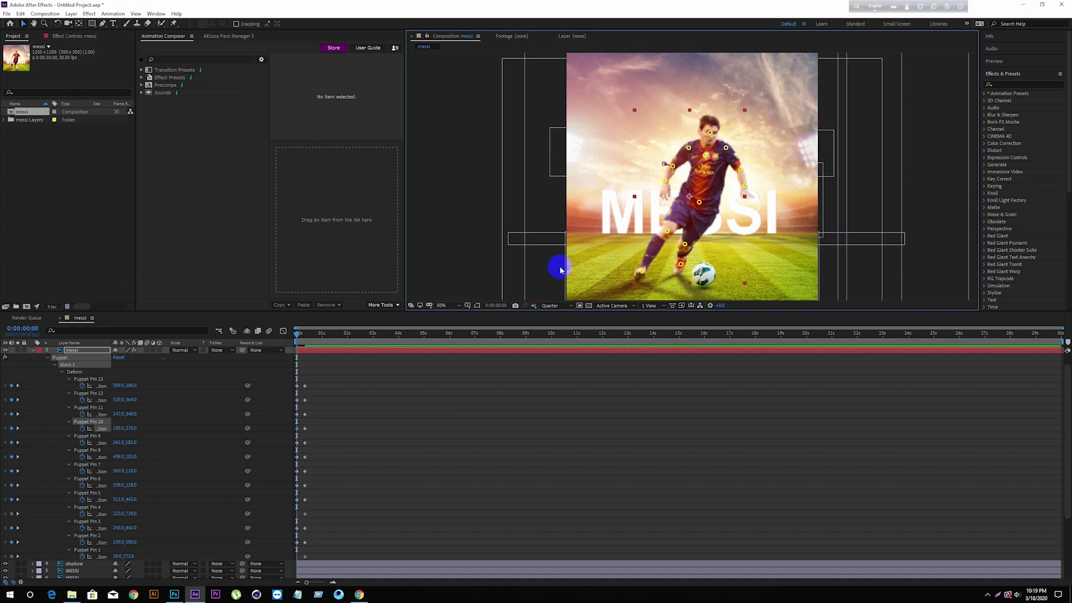
# Step: Preview the player's opening movement from the first frame
pyautogui.moveTo(298, 334)
pyautogui.mouseDown()
pyautogui.moveTo(314, 334)
pyautogui.moveTo(291, 341)
pyautogui.mouseUp()
pyautogui.press('space')
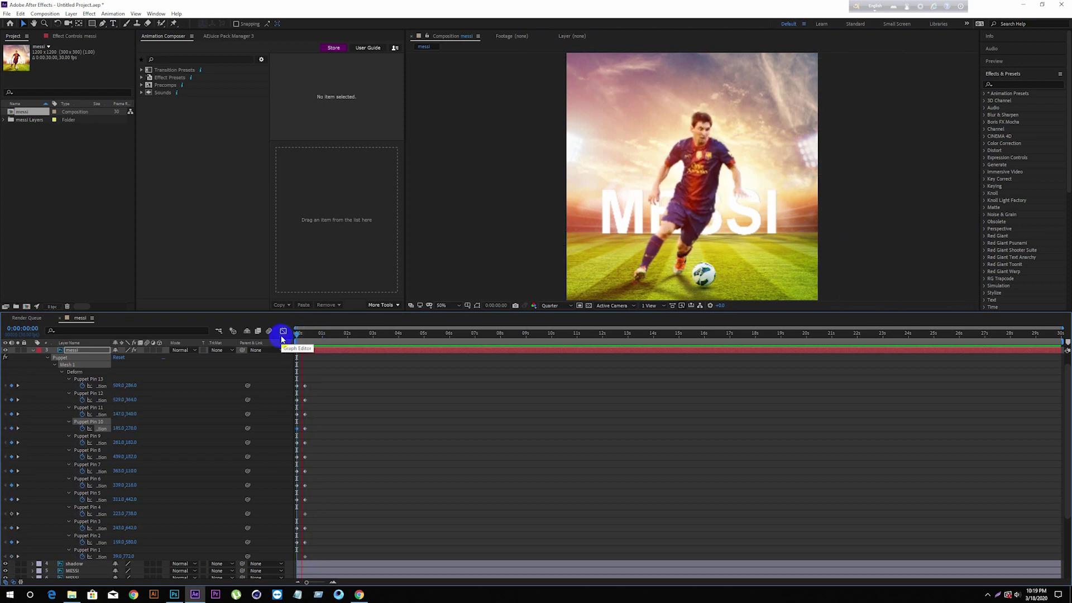
pyautogui.press('space')
# Step: Shift the player's puppet pins slightly up and left at 0:00:06:00 and preview the animation from the first frame
pyautogui.moveTo(338, 339); pyautogui.dragTo(450, 344)
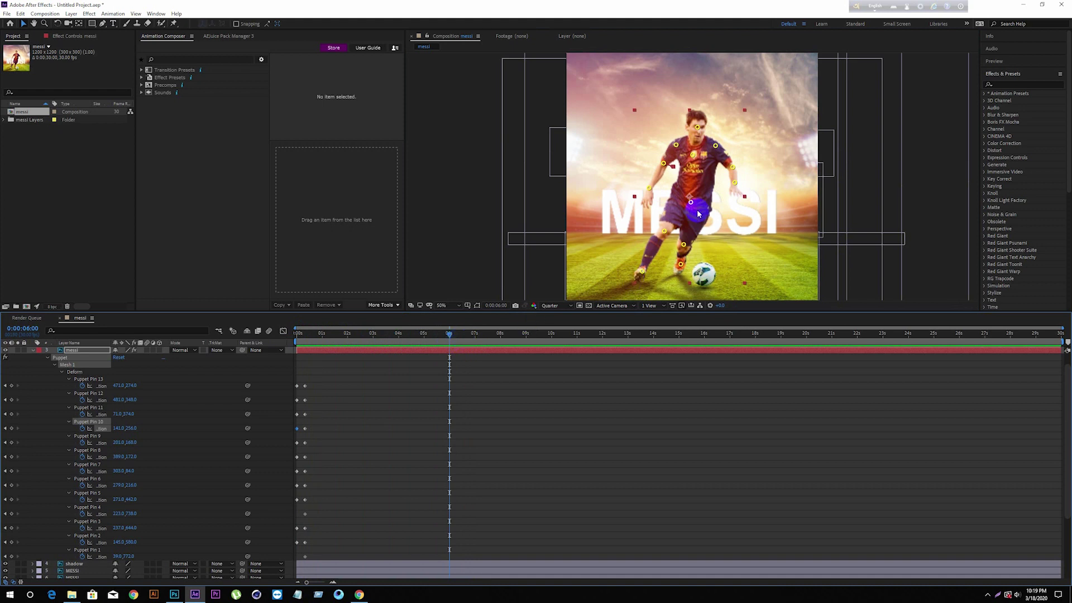
pyautogui.click(696, 160)
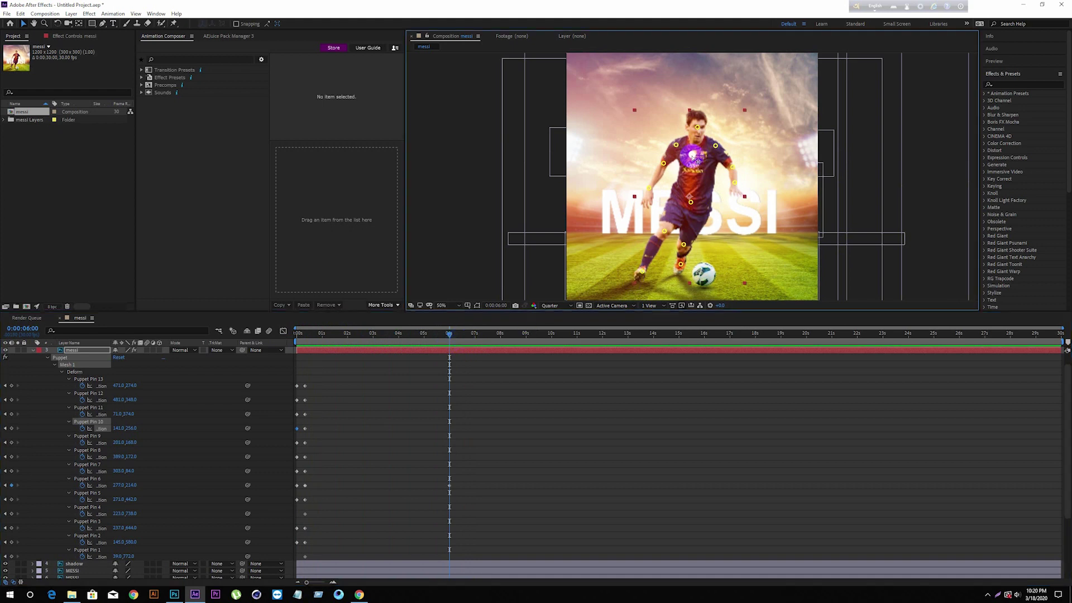
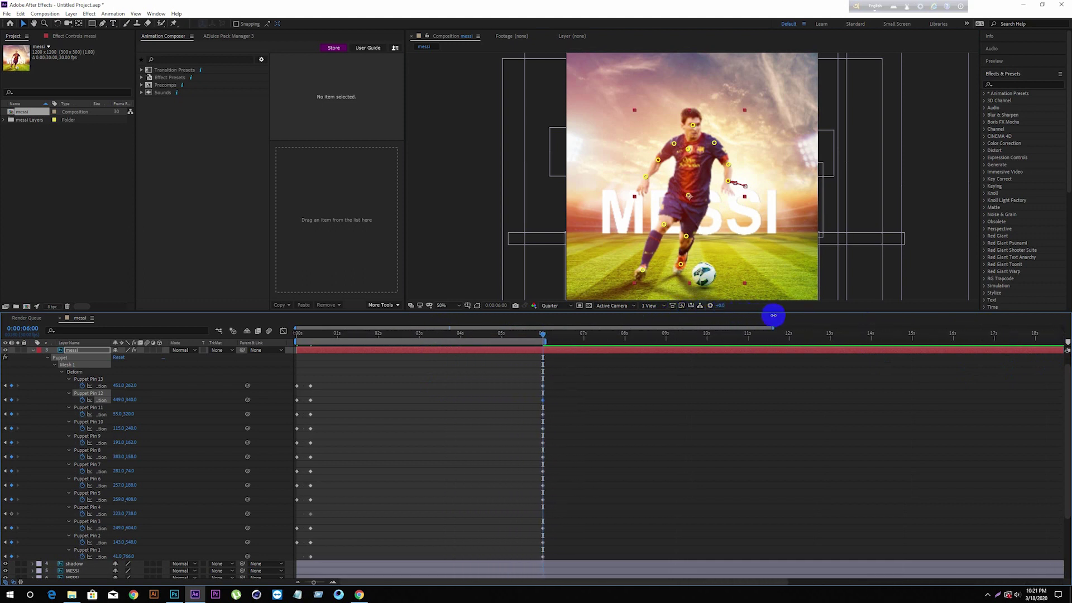
pyautogui.moveTo(508, 337); pyautogui.dragTo(227, 337)
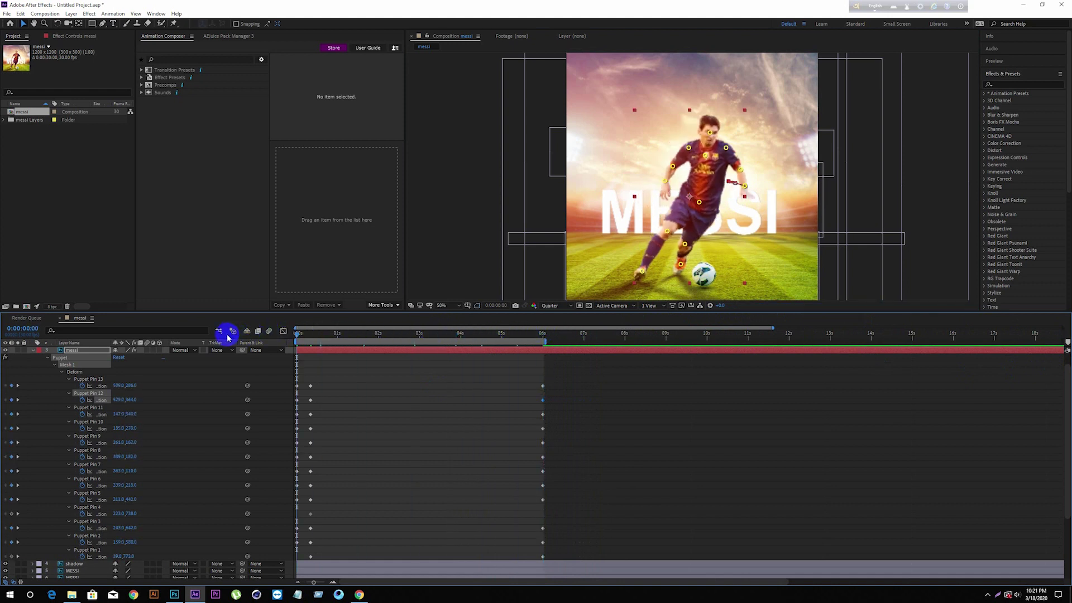
pyautogui.press('space')
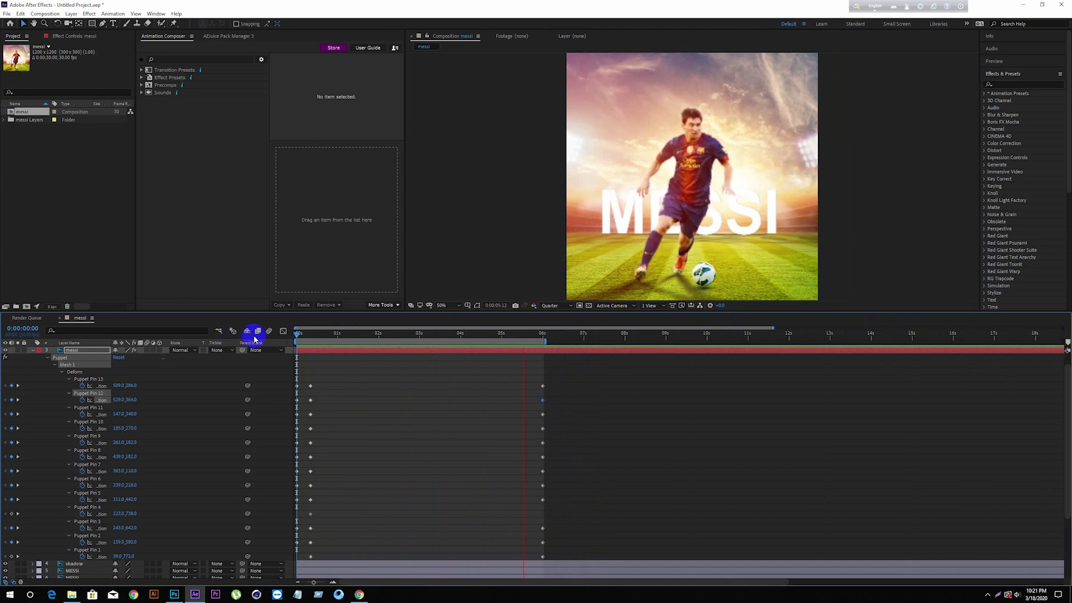
# Step: Fine-tune the hip, head, chest, left knee and left shoulder pins of the player at 0:00:06:00
pyautogui.click(527, 334)
pyautogui.click(540, 335)
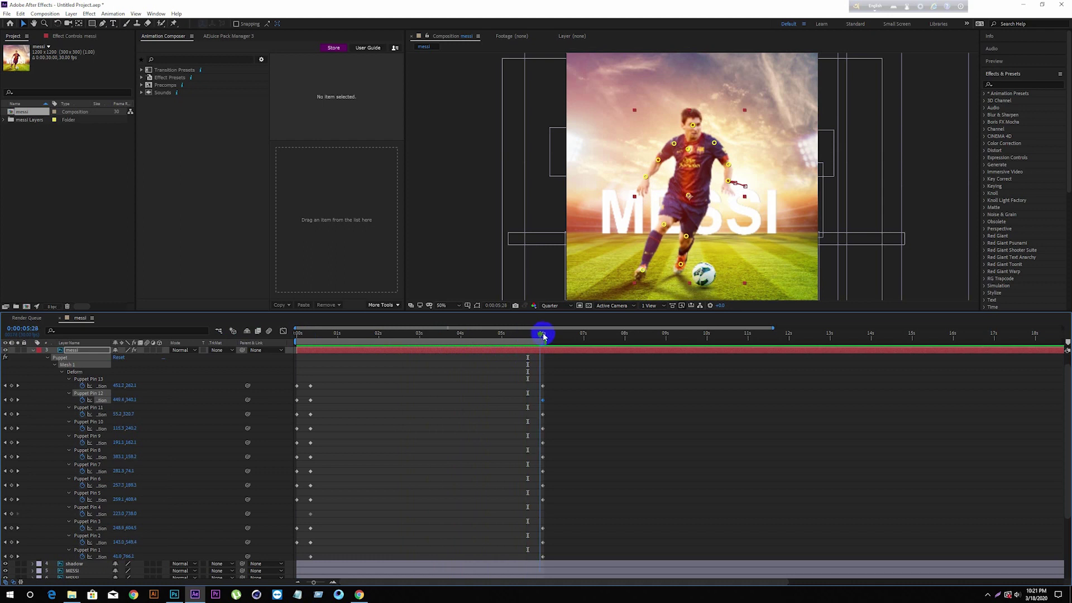
pyautogui.moveTo(540, 333); pyautogui.dragTo(542, 335)
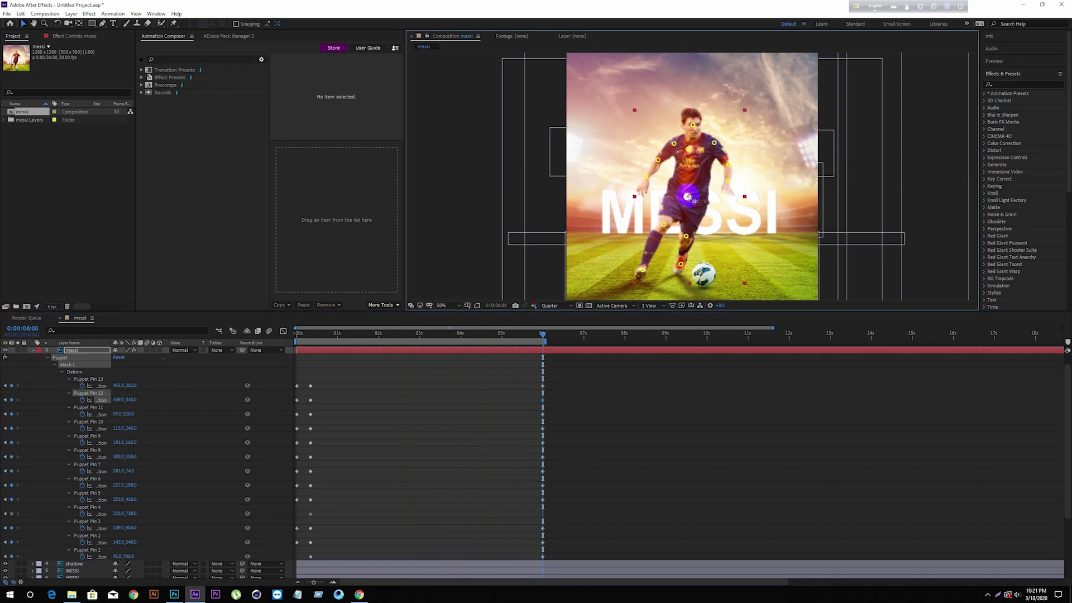
pyautogui.moveTo(690, 147); pyautogui.dragTo(697, 134)
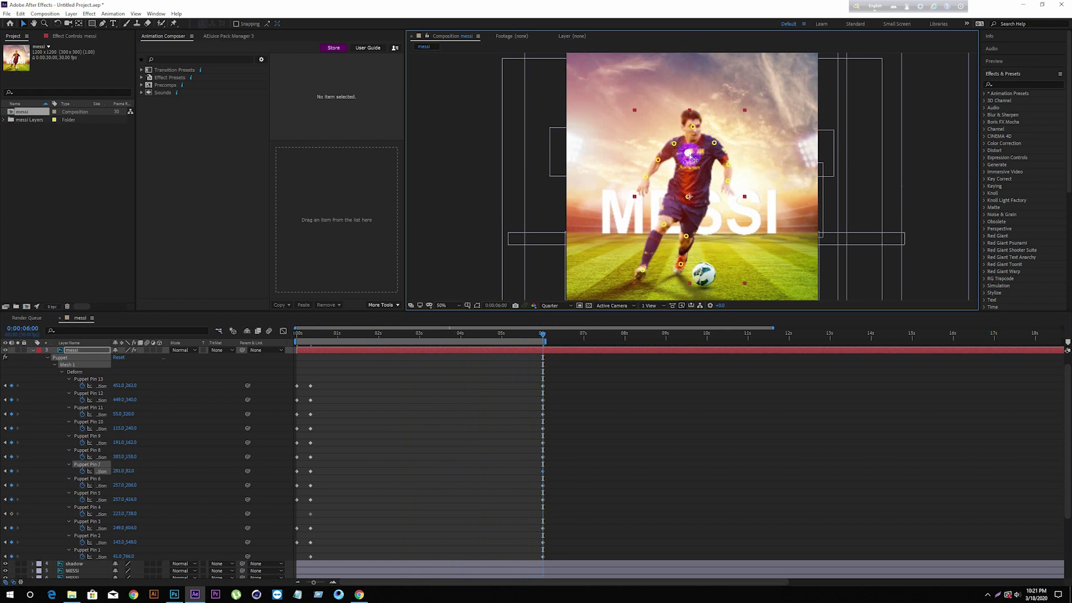
pyautogui.moveTo(664, 225); pyautogui.dragTo(664, 227)
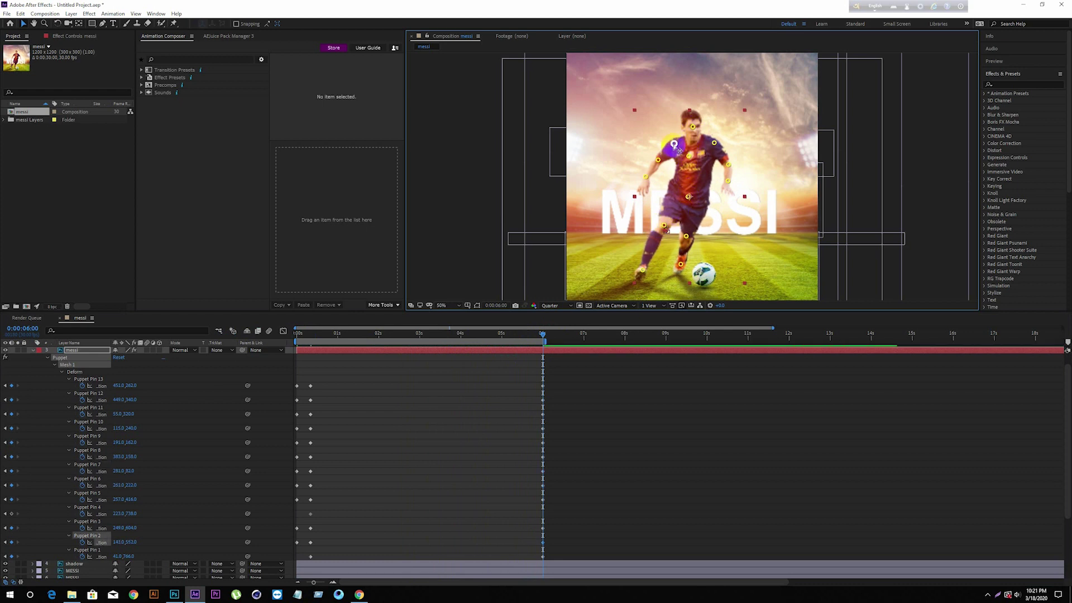
pyautogui.moveTo(676, 146); pyautogui.dragTo(673, 146)
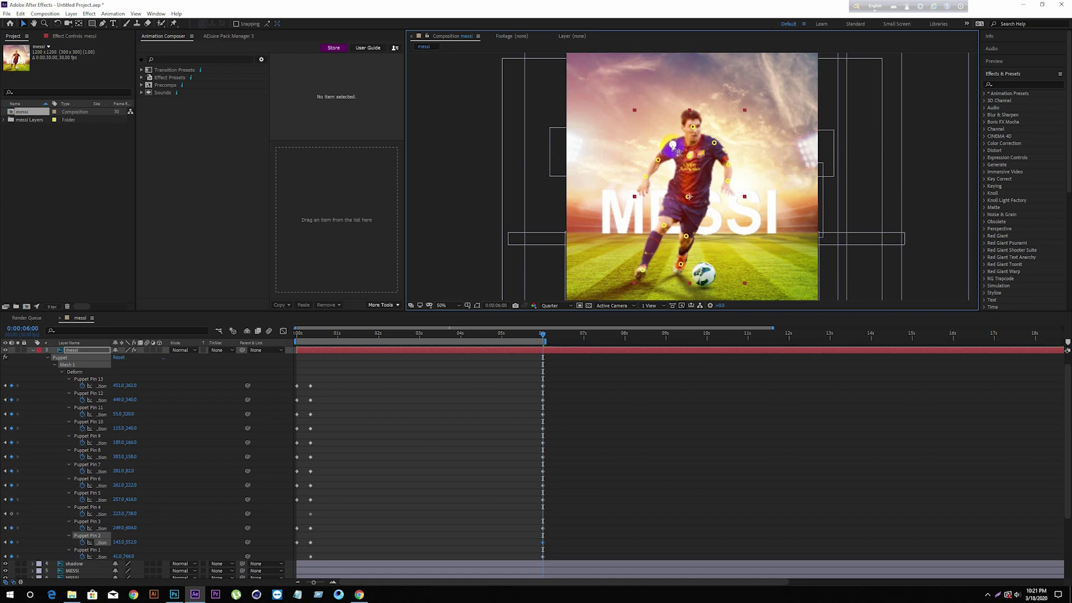
# Step: Play the animation from the first frame to check the revised end pose, stopping near the 0:00:00:10 mark
pyautogui.moveTo(543, 333); pyautogui.dragTo(288, 349)
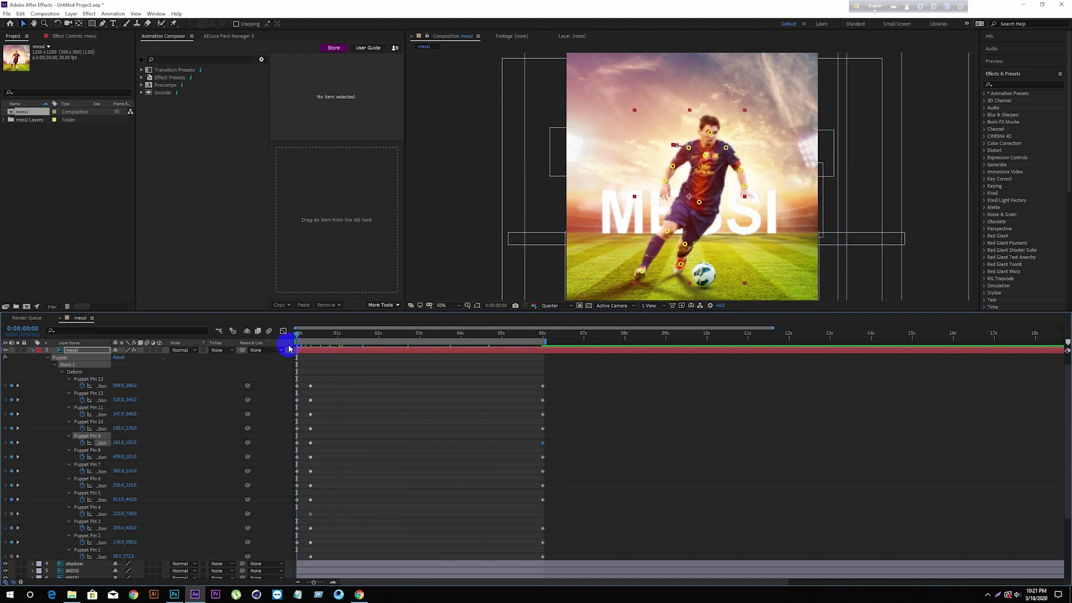
pyautogui.press('space')
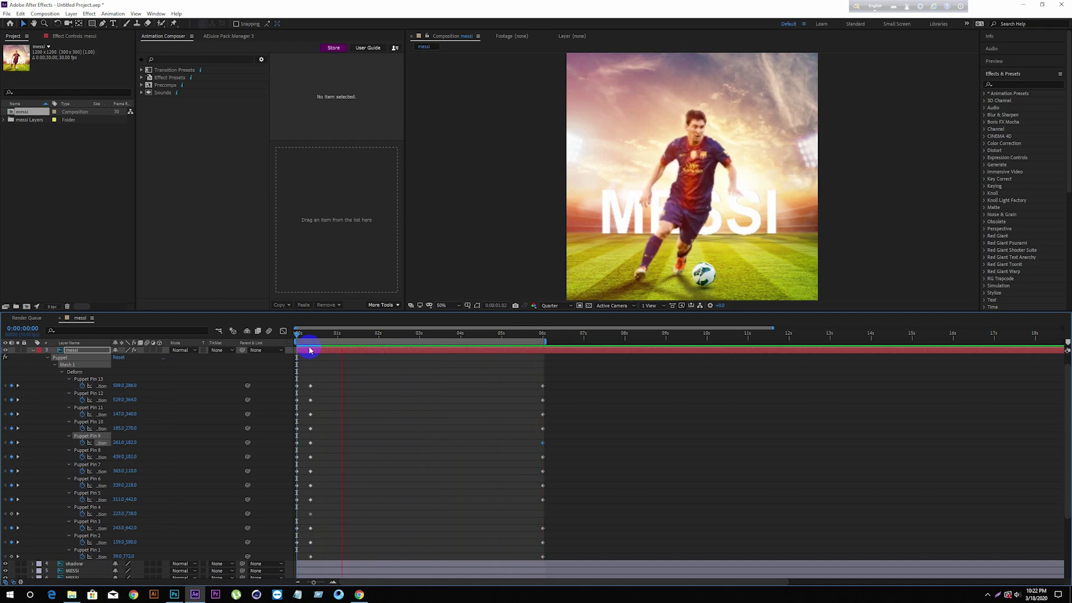
pyautogui.click(367, 333)
pyautogui.moveTo(367, 332); pyautogui.dragTo(311, 342)
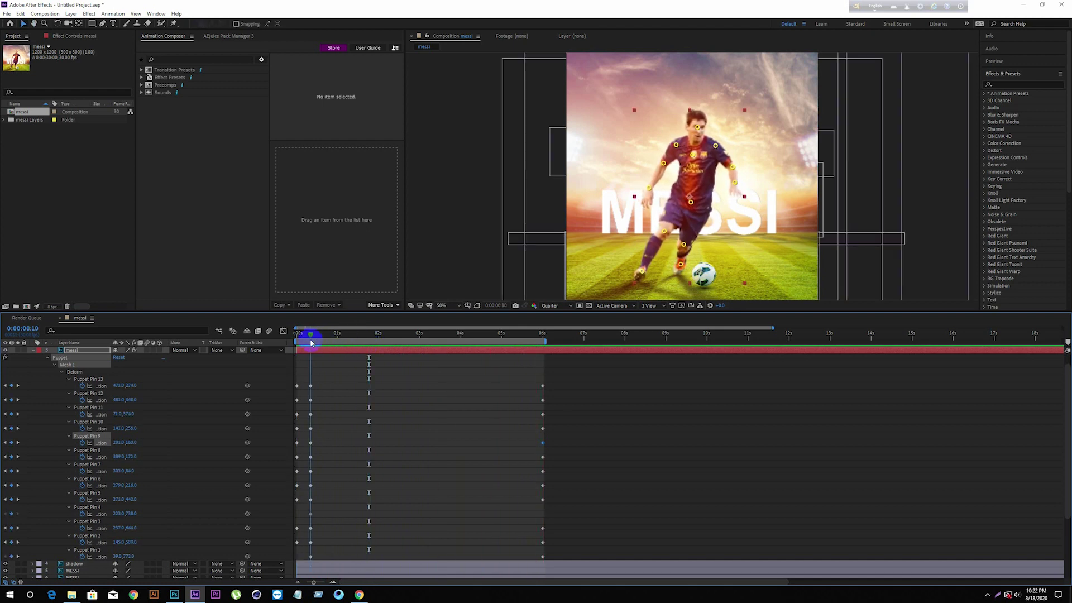
# Step: Raise the ankle pin of the foot beside the ball slightly at 0:00:06:00 and return the current time to 0:00:00:00
pyautogui.click(682, 282)
pyautogui.moveTo(684, 269); pyautogui.dragTo(680, 270)
pyautogui.moveTo(510, 325); pyautogui.dragTo(545, 333)
pyautogui.moveTo(680, 265); pyautogui.dragTo(686, 266)
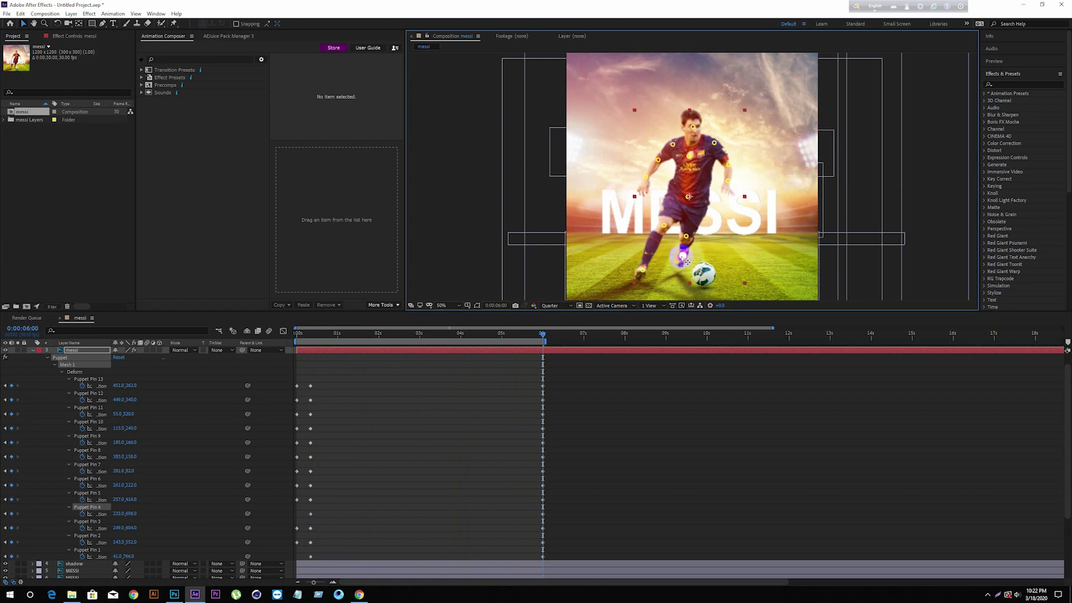
pyautogui.moveTo(543, 332); pyautogui.dragTo(461, 333)
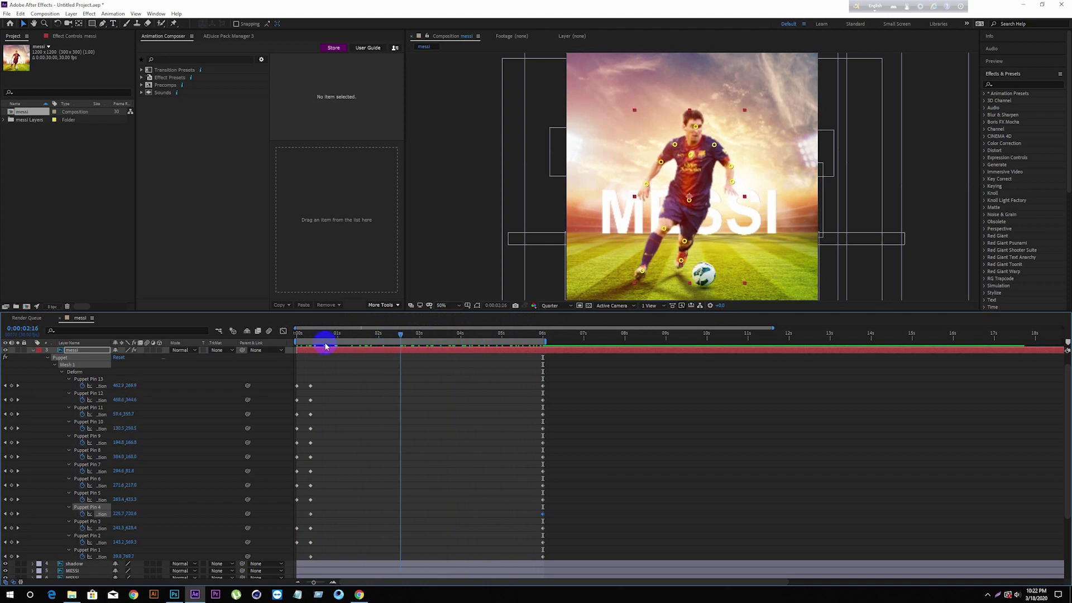
pyautogui.press('Home')
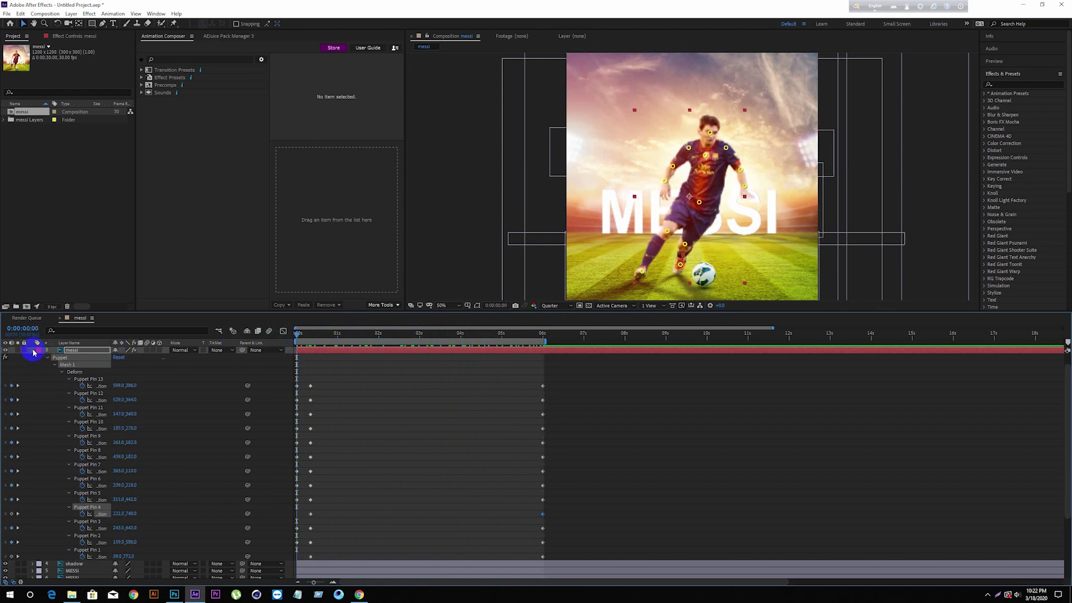
# Step: Pre-compose the messi layer as messi Comp 1, moving all attributes into the new composition
pyautogui.click(33, 351)
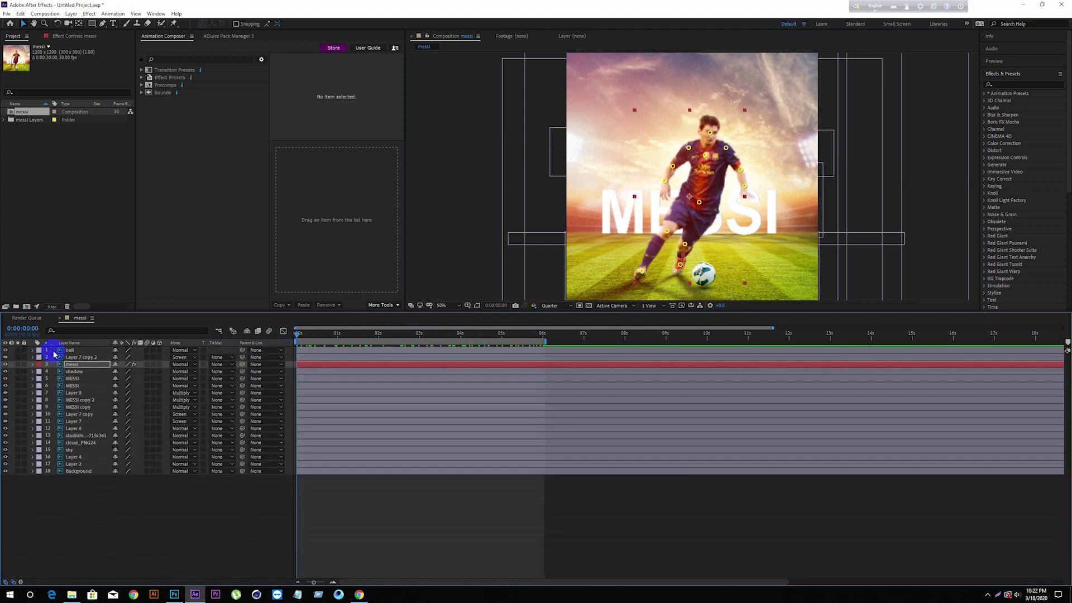
pyautogui.rightClick(76, 368)
pyautogui.click(106, 338)
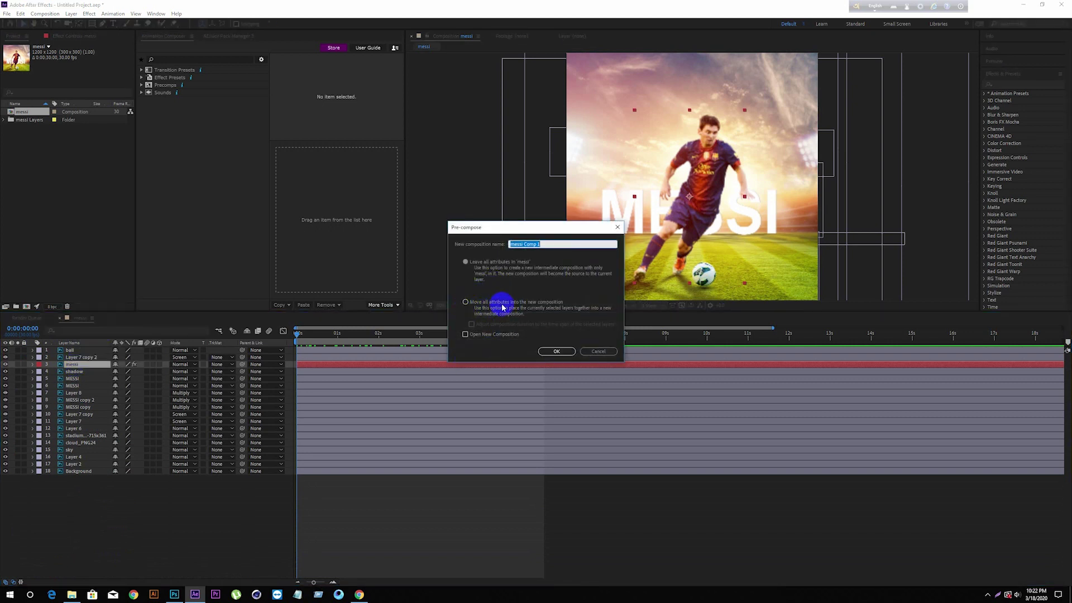
pyautogui.click(466, 302)
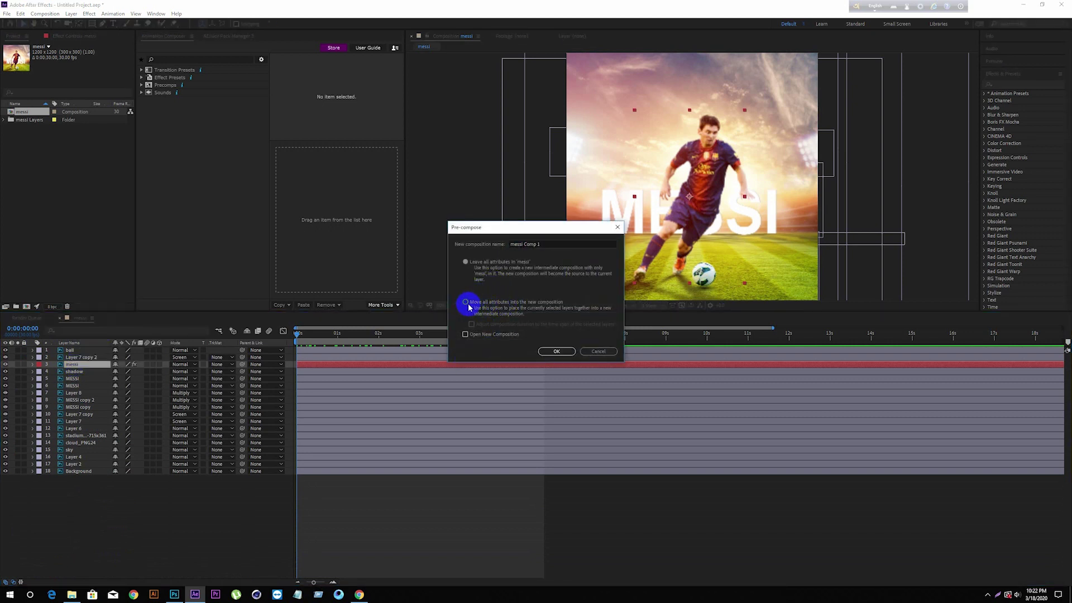
pyautogui.click(543, 244)
pyautogui.click(557, 350)
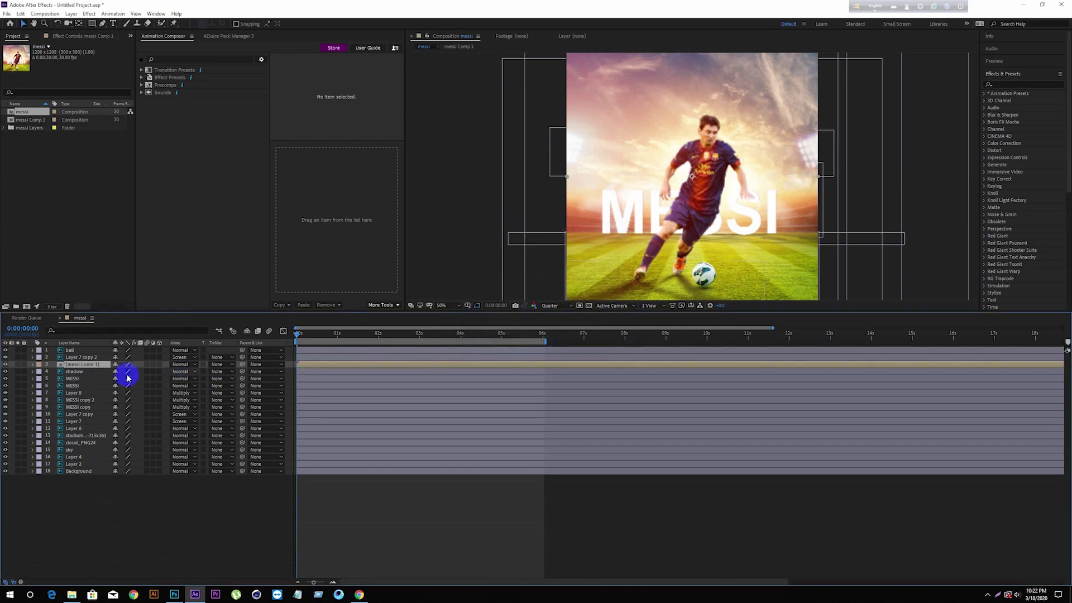
# Step: Place four puppet pins on the shadow layer, two at the player's feet and two further down along the shadow
pyautogui.click(76, 371)
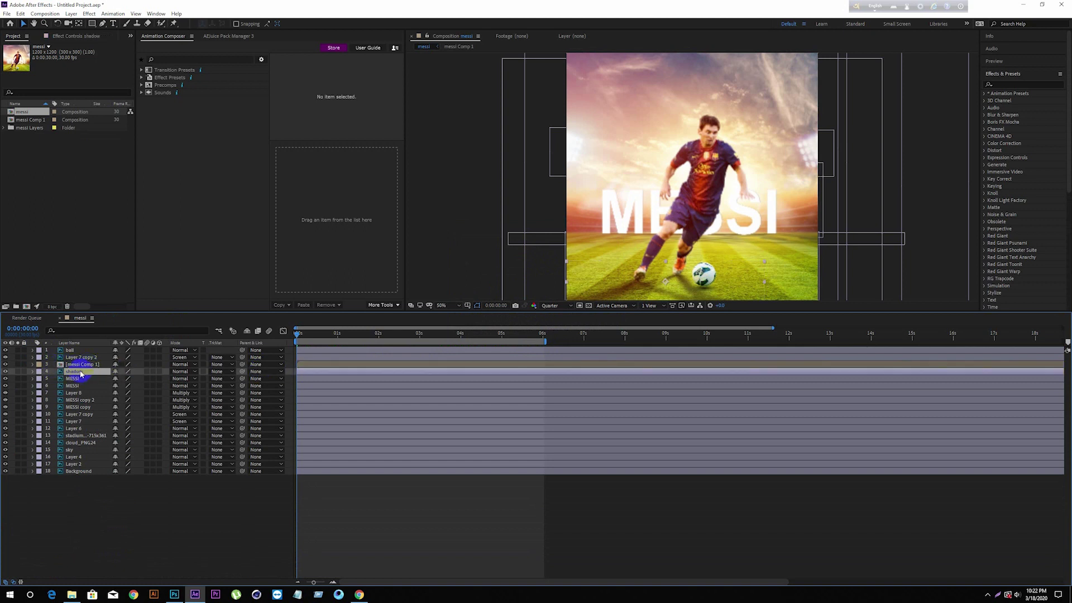
pyautogui.click(174, 25)
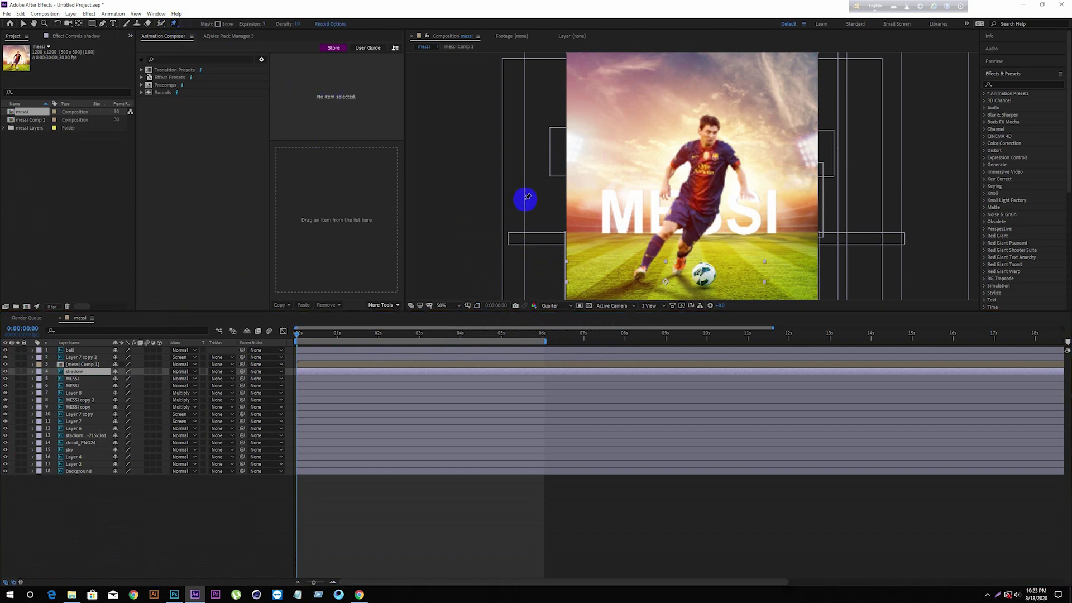
pyautogui.click(683, 271)
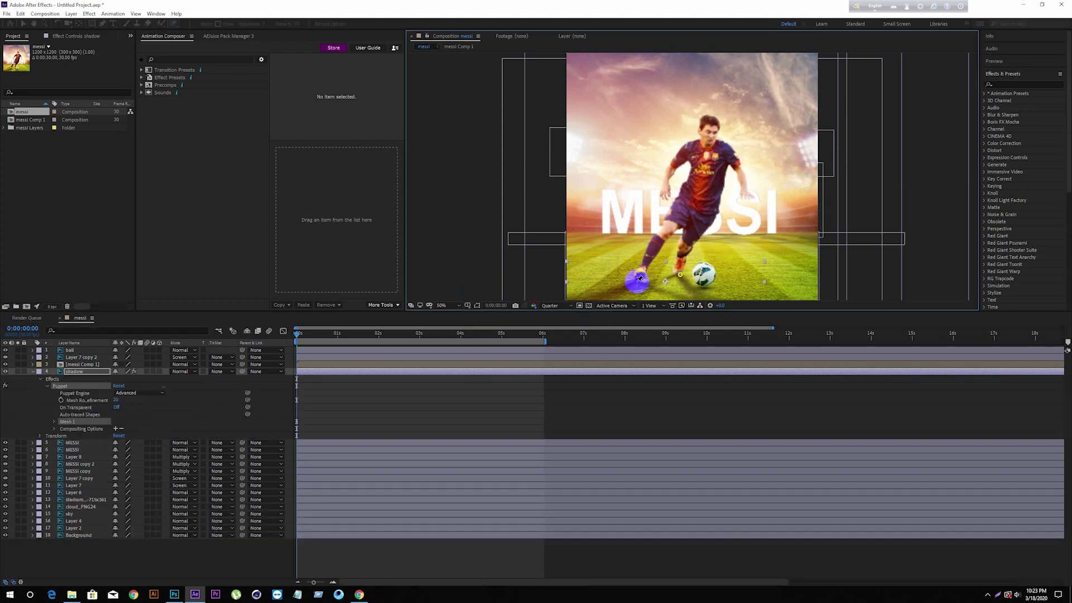
pyautogui.click(698, 290)
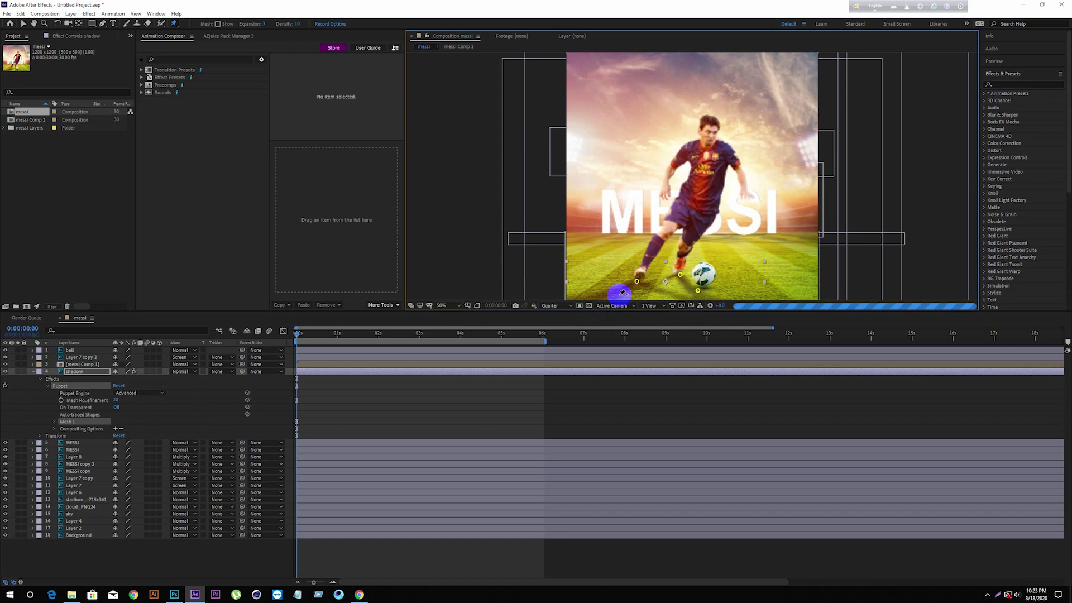
pyautogui.click(608, 298)
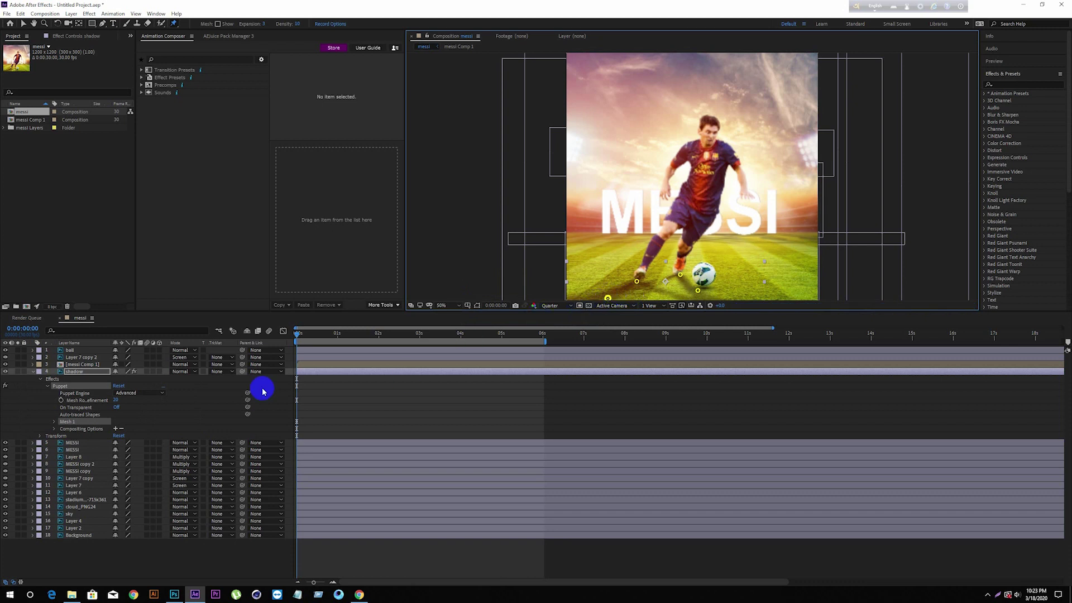
# Step: Reveal the shadow's puppet pins and shift the pin at the foot beside the ball slightly left at 0:00:00:06
pyautogui.click(55, 422)
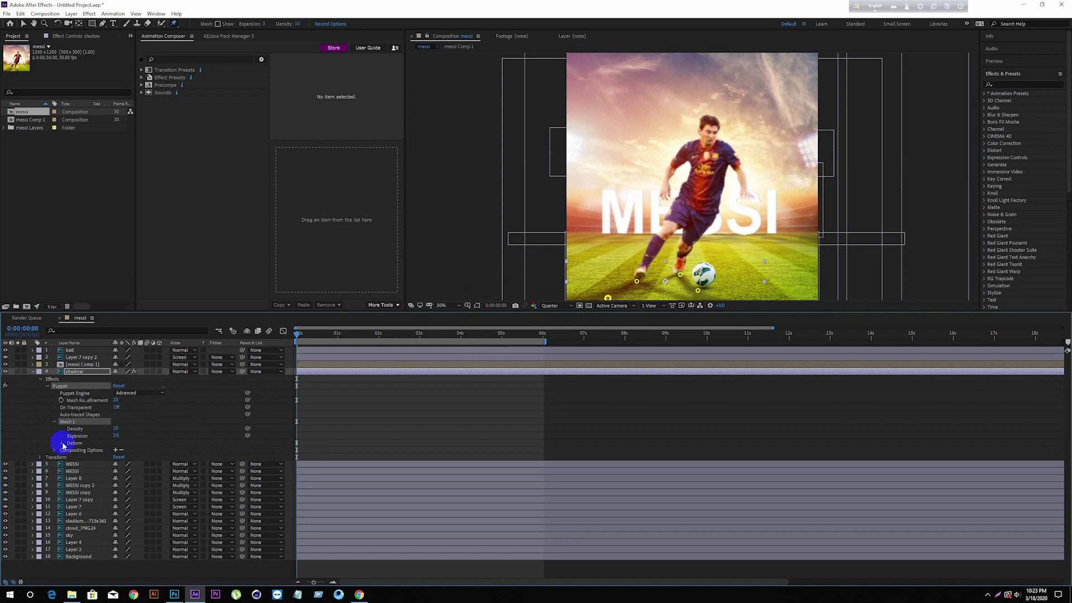
pyautogui.click(62, 443)
pyautogui.click(23, 26)
pyautogui.moveTo(302, 334); pyautogui.dragTo(305, 333)
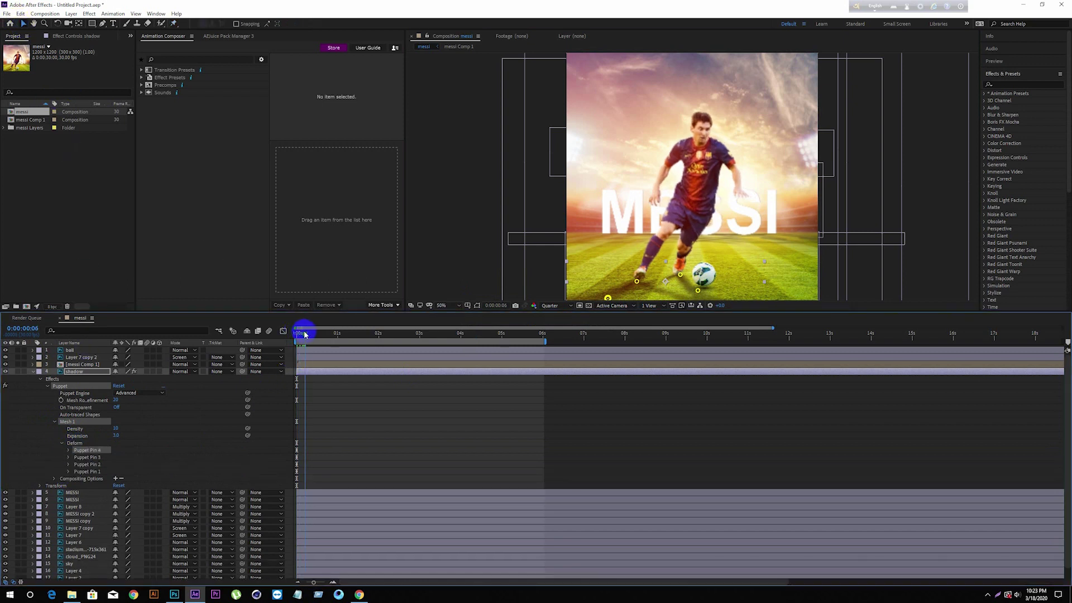
pyautogui.click(681, 277)
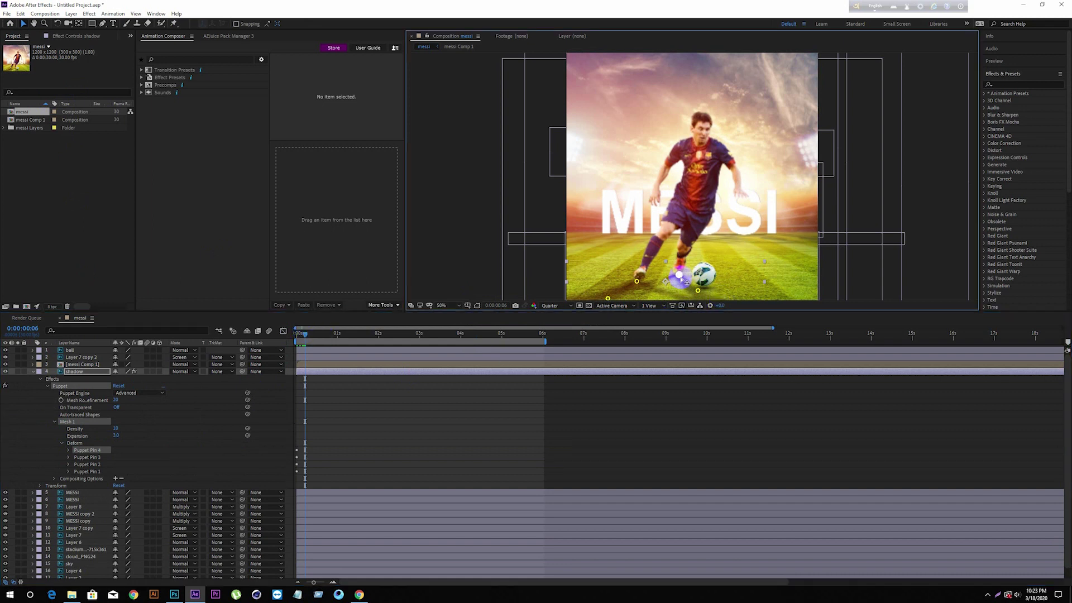
# Step: At 0:00:06:00, move the shadow's pin at the foot beside the ball and the pin below the ball slightly downward
pyautogui.moveTo(366, 334); pyautogui.dragTo(384, 335)
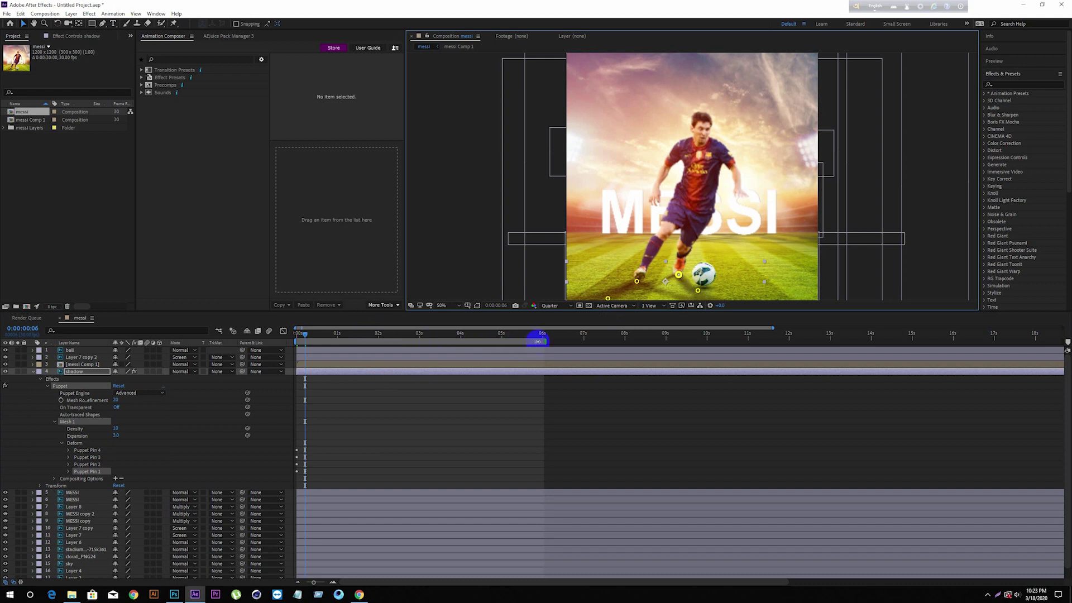
pyautogui.moveTo(542, 334); pyautogui.dragTo(544, 334)
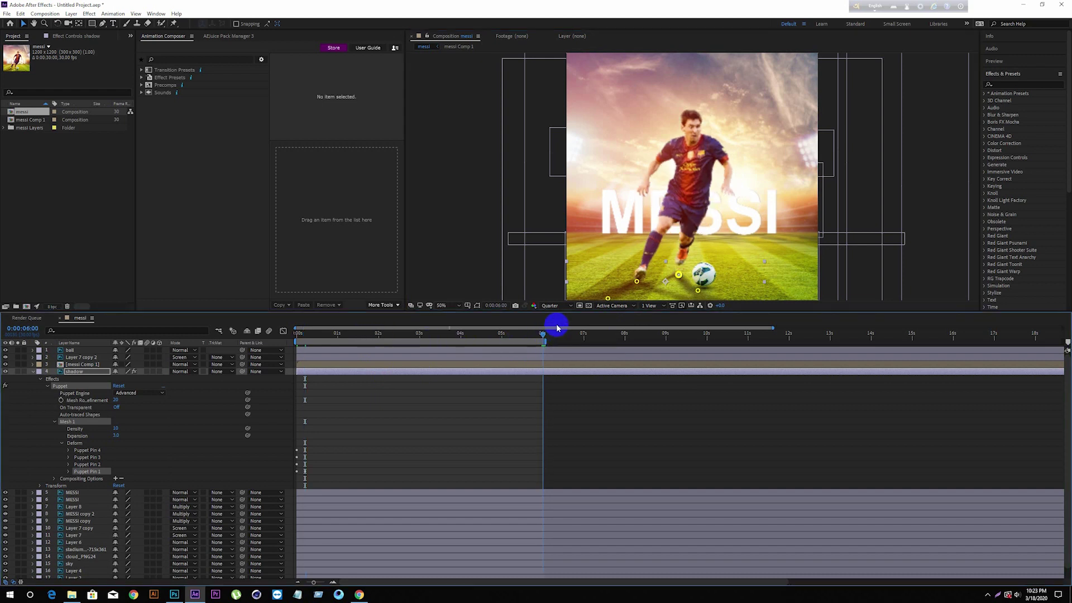
pyautogui.click(678, 276)
pyautogui.moveTo(679, 278); pyautogui.dragTo(677, 279)
pyautogui.click(698, 291)
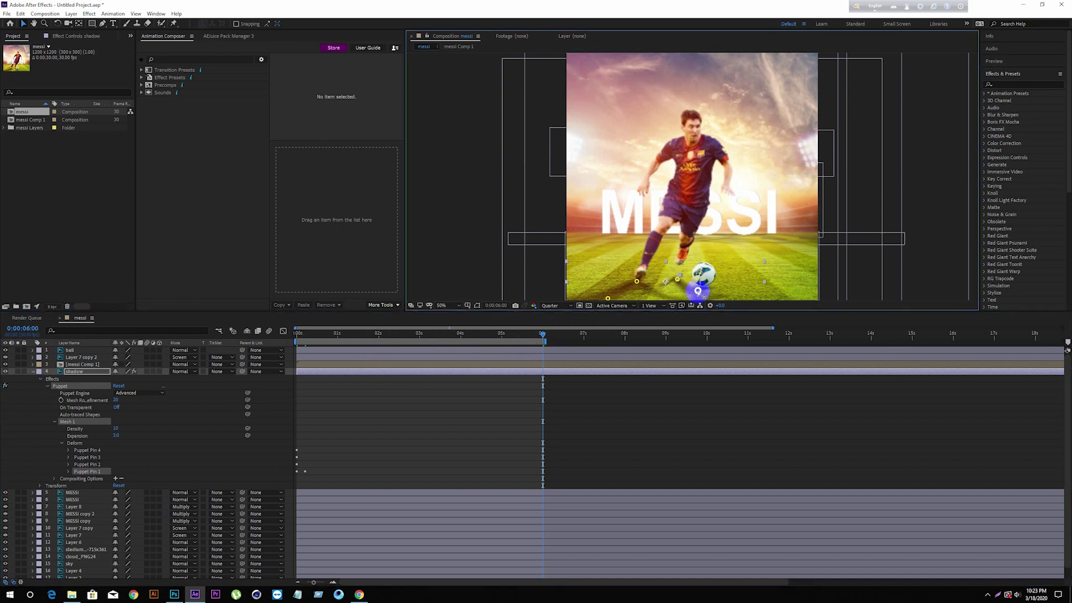
pyautogui.moveTo(697, 291); pyautogui.dragTo(698, 293)
# Step: Play the messi composition from the first frame to check the shadow's motion, stopping at 0:00:01:11
pyautogui.click(544, 337)
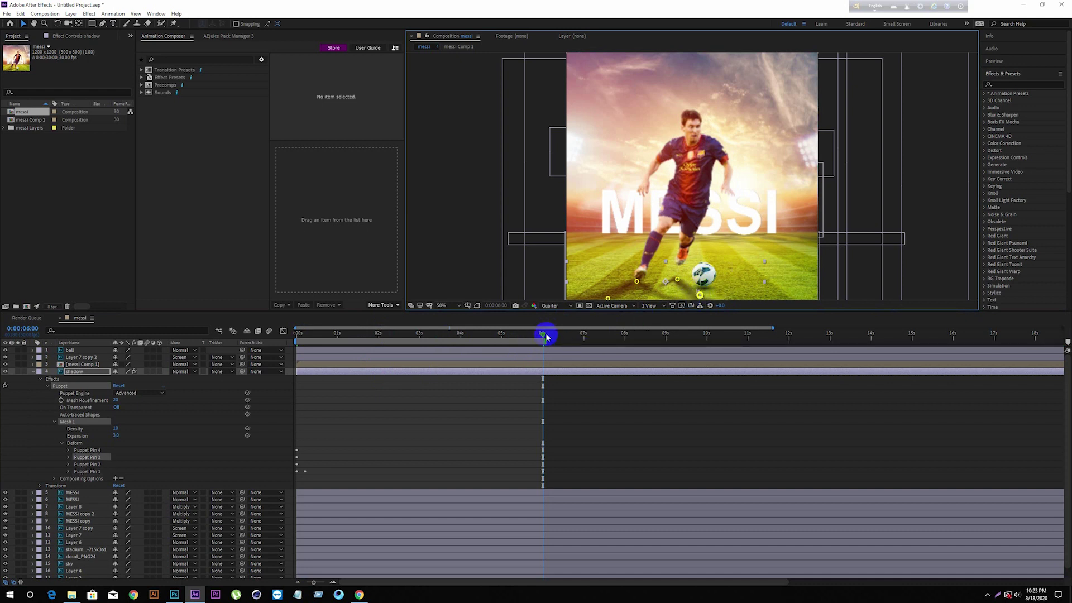
pyautogui.moveTo(544, 335); pyautogui.dragTo(241, 346)
pyautogui.press('space')
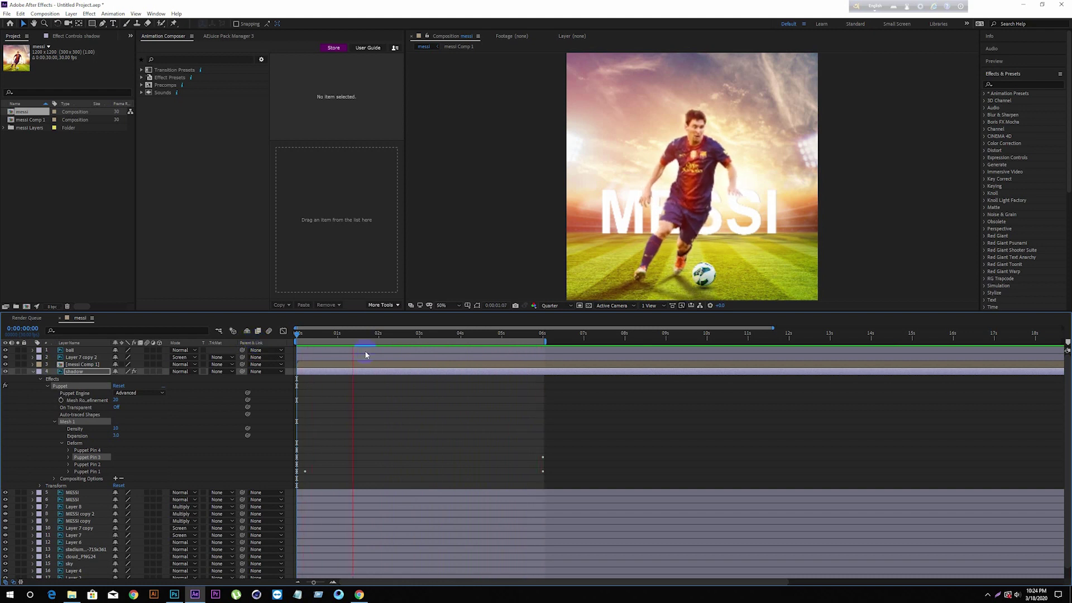
pyautogui.click(352, 335)
# Step: Collapse the shadow layer's properties and open the messi Comp 1 pre-composition
pyautogui.click(35, 373)
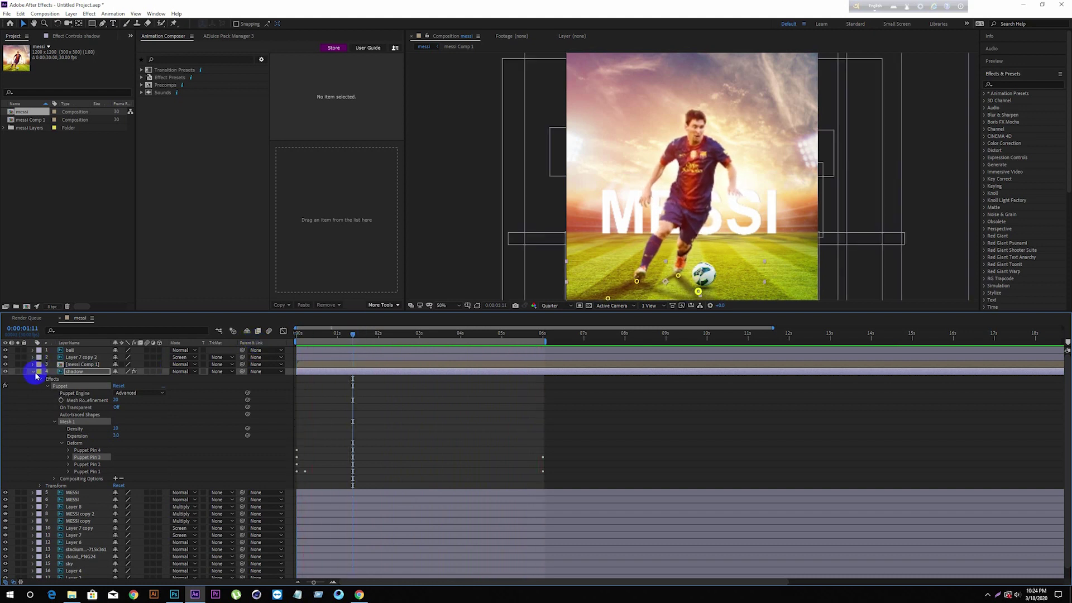
pyautogui.click(72, 365)
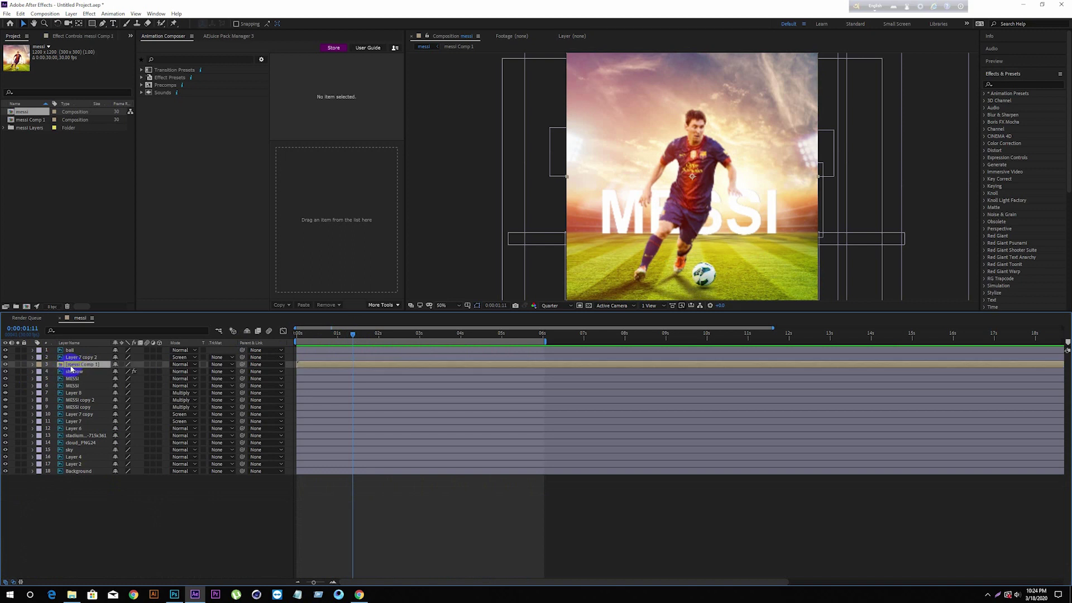
pyautogui.click(32, 365)
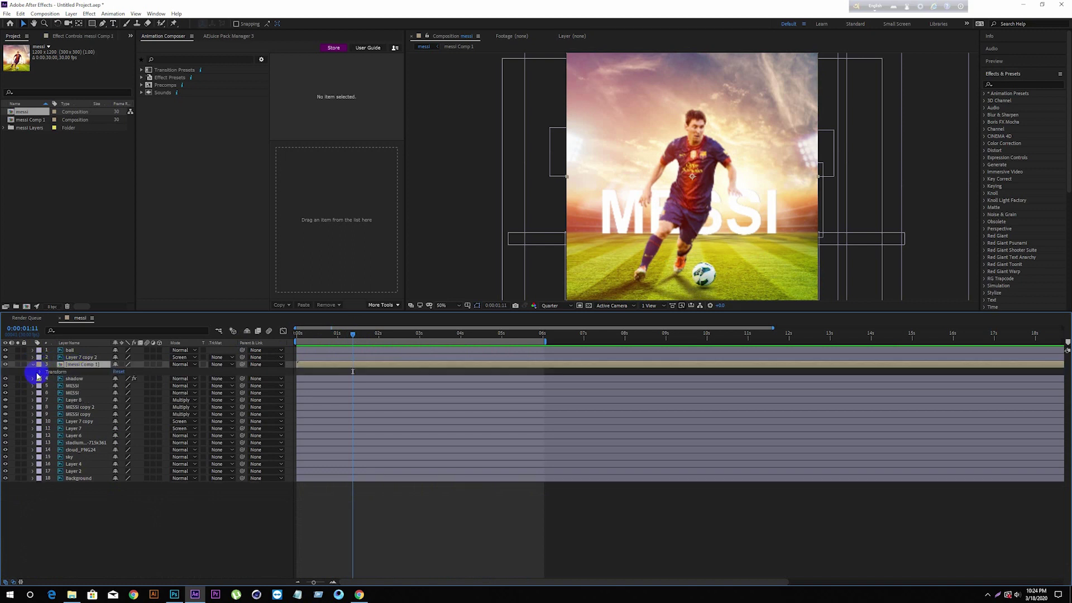
pyautogui.click(40, 374)
pyautogui.click(39, 373)
pyautogui.doubleClick(83, 366)
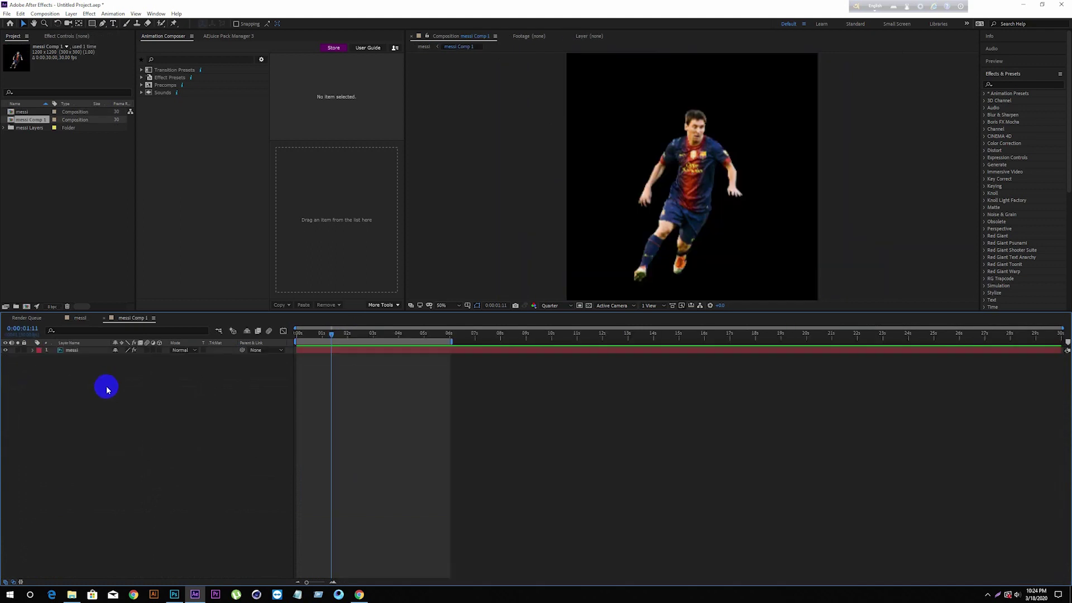
# Step: Expand the messi layer's puppet mesh, select Puppet Pin 1 through Puppet Pin 13 and reveal their position keyframes
pyautogui.click(32, 349)
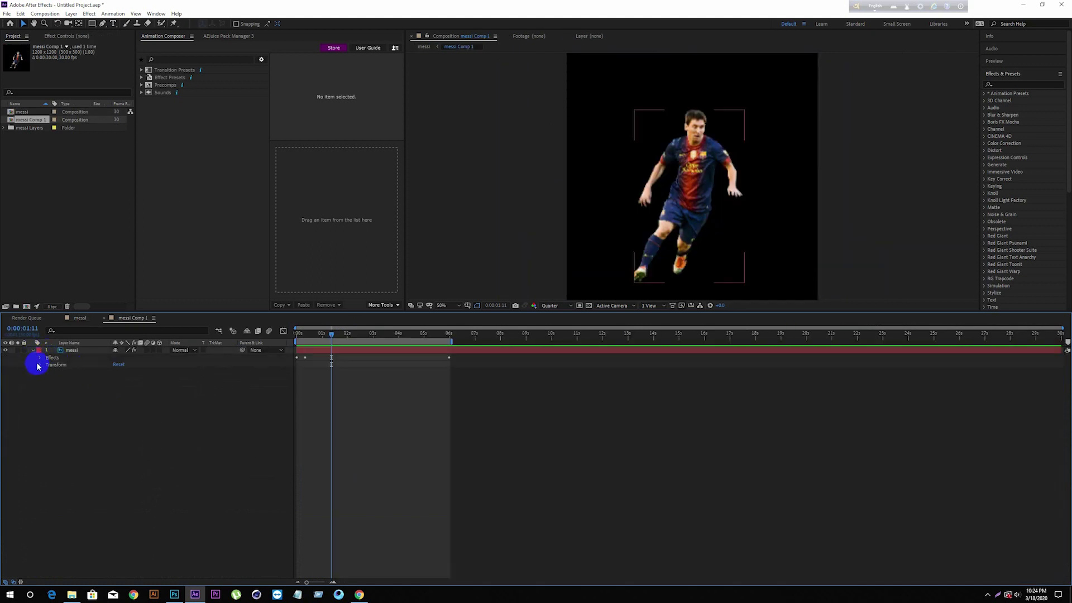
pyautogui.click(39, 365)
pyautogui.click(40, 365)
pyautogui.click(39, 357)
pyautogui.click(48, 364)
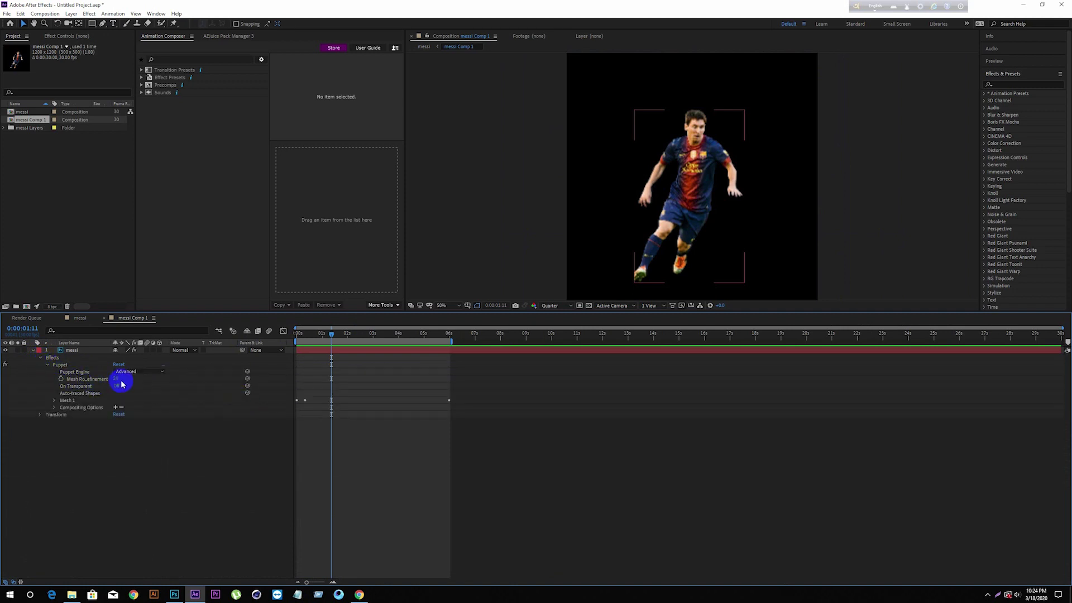
pyautogui.click(55, 400)
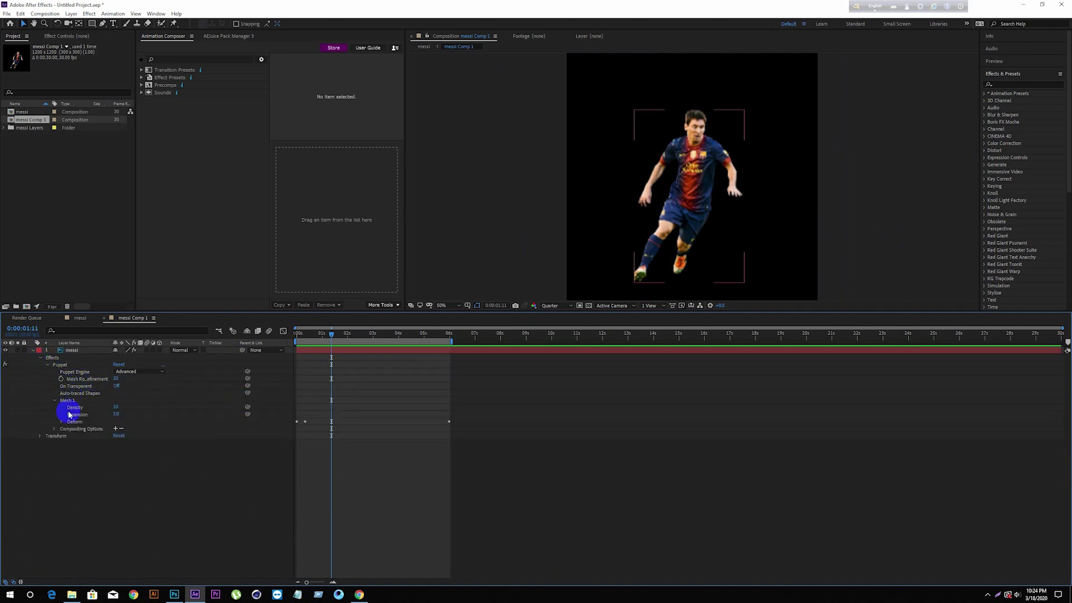
pyautogui.click(61, 421)
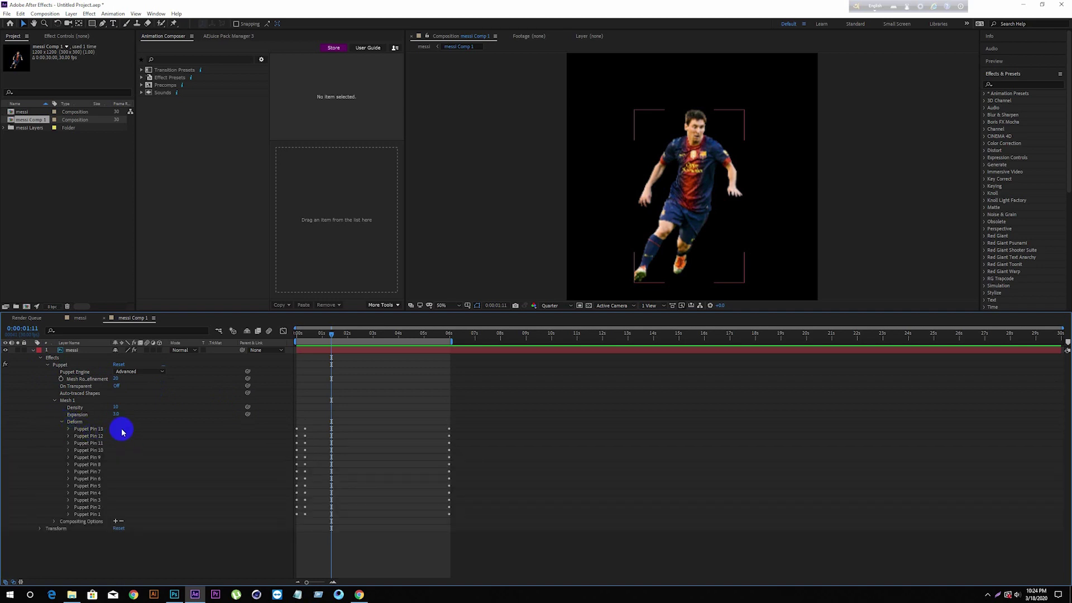
pyautogui.click(89, 429)
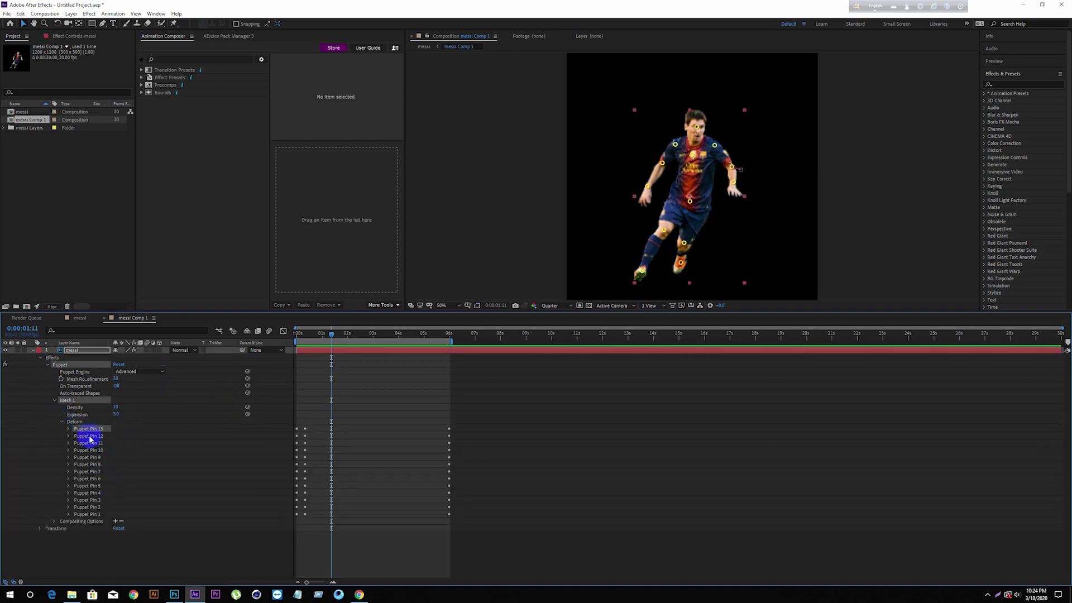
pyautogui.keyDown('shift'); pyautogui.click(88, 514); pyautogui.keyUp('shift')
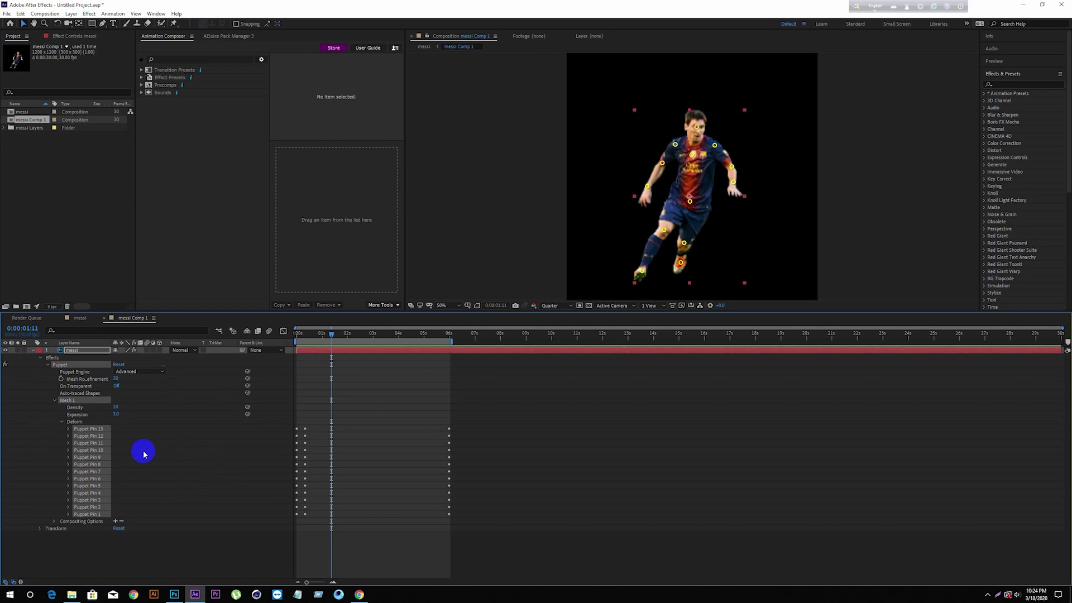
pyautogui.press('u')
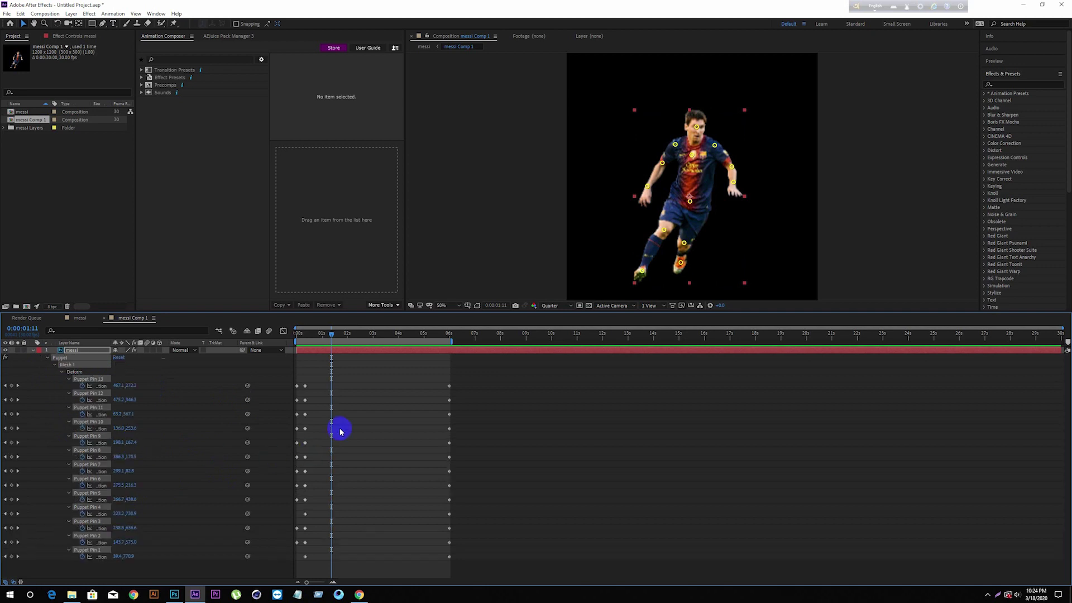
# Step: Apply Easy Ease to the position keyframes of all puppet pins at 0:00:00:10
pyautogui.moveTo(311, 522); pyautogui.dragTo(306, 560)
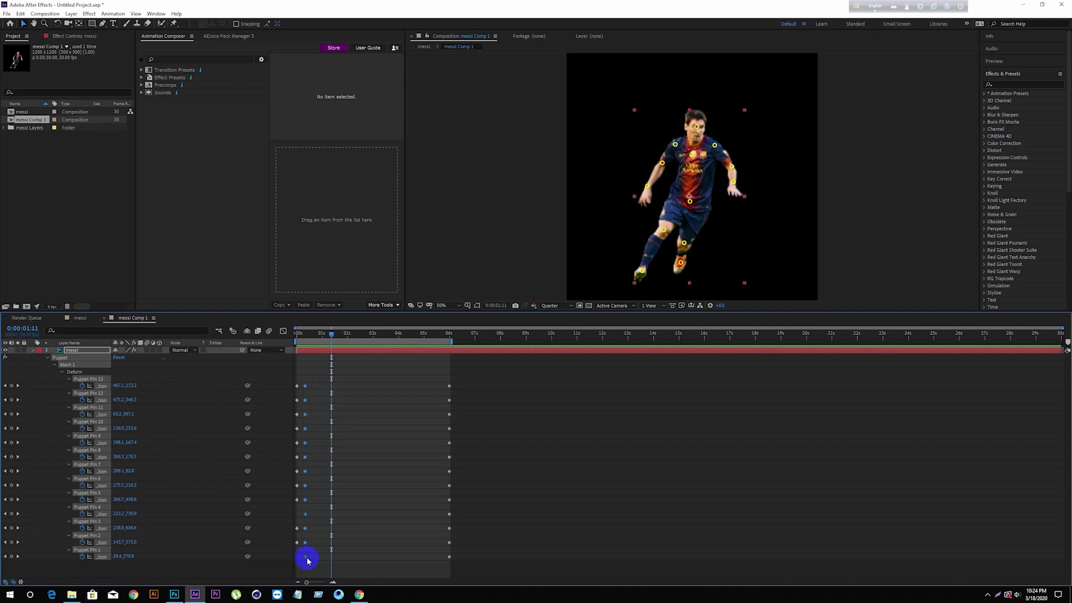
pyautogui.rightClick(305, 529)
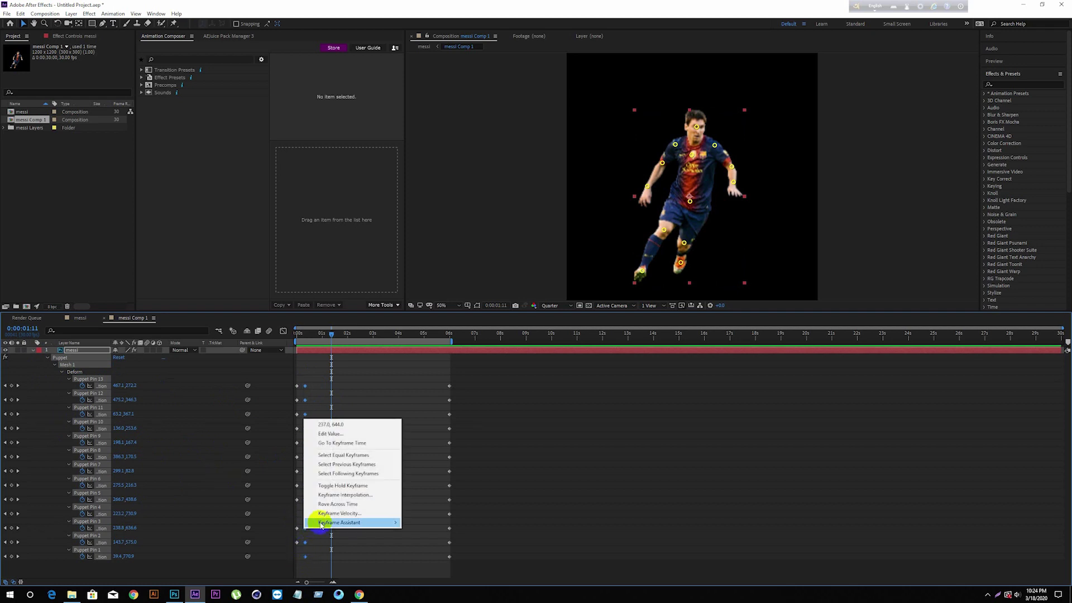
pyautogui.moveTo(335, 521)
pyautogui.click(438, 476)
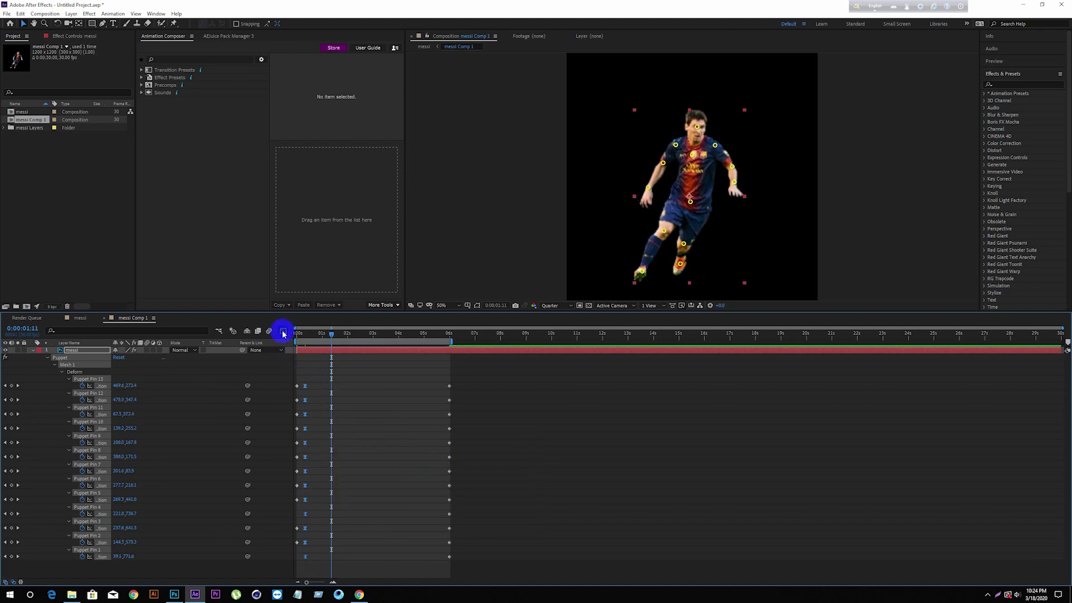
# Step: In the speed graph, lengthen the incoming ease of the 0:00:00:10 keyframes so the pins' speed peaks near frame 1
pyautogui.click(283, 334)
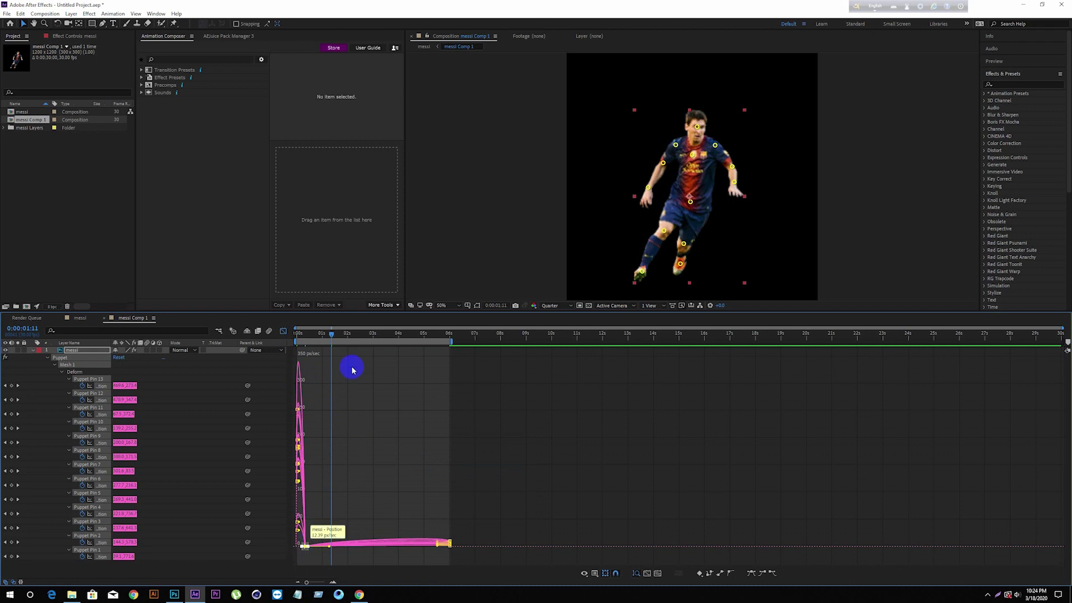
pyautogui.moveTo(1060, 327); pyautogui.dragTo(299, 303)
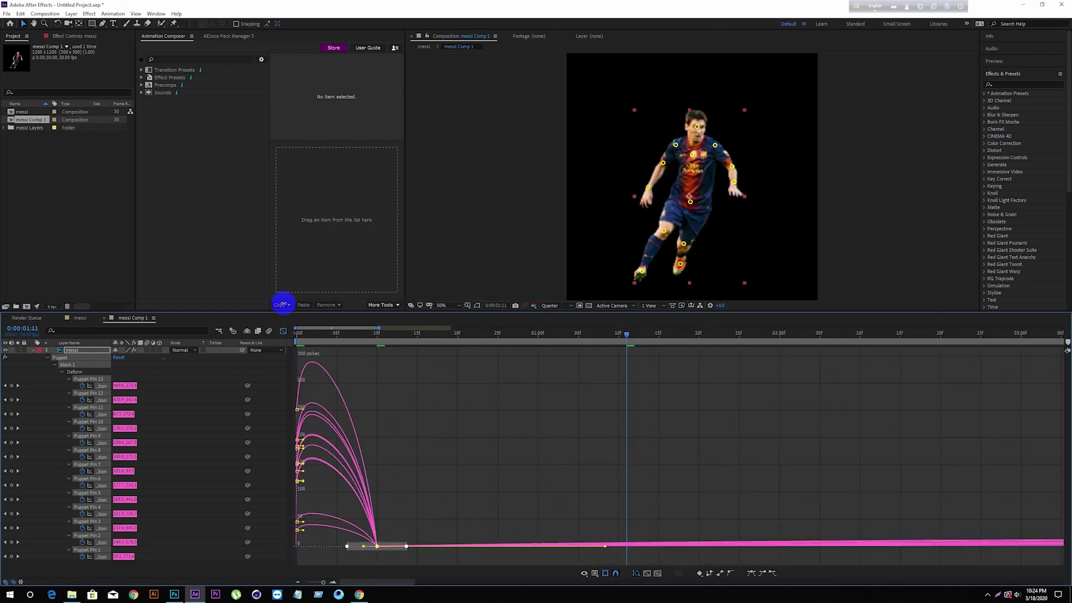
pyautogui.moveTo(471, 548); pyautogui.dragTo(368, 550)
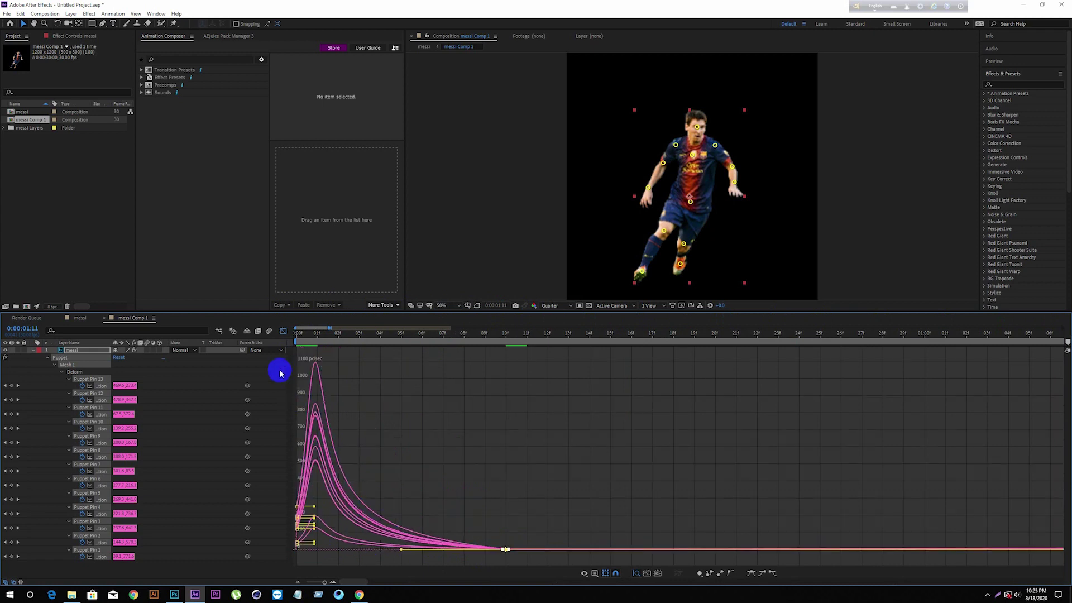
pyautogui.click(284, 331)
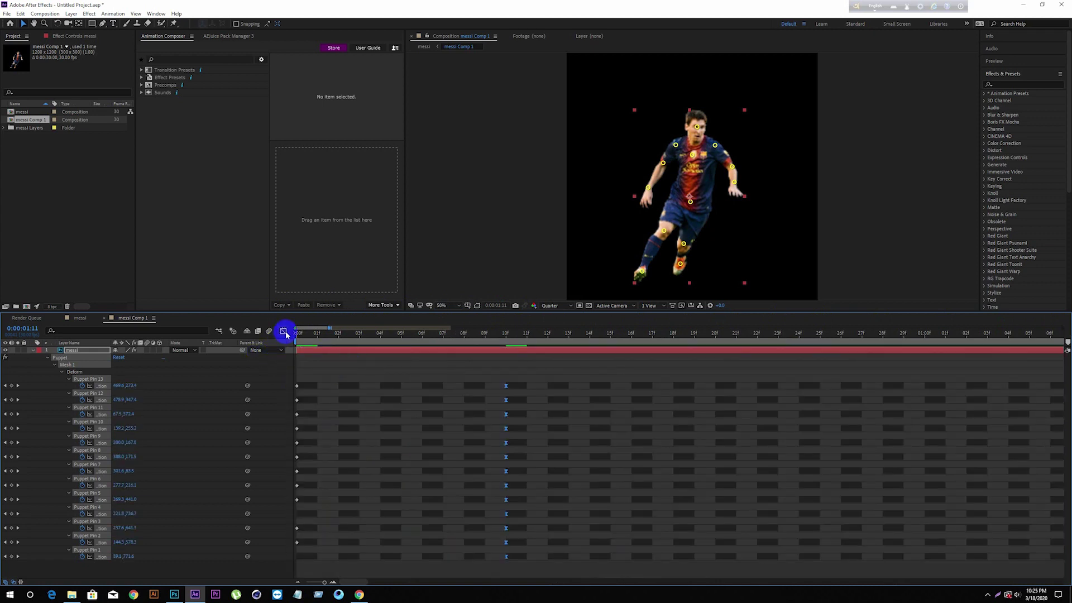
pyautogui.moveTo(329, 327); pyautogui.dragTo(714, 351)
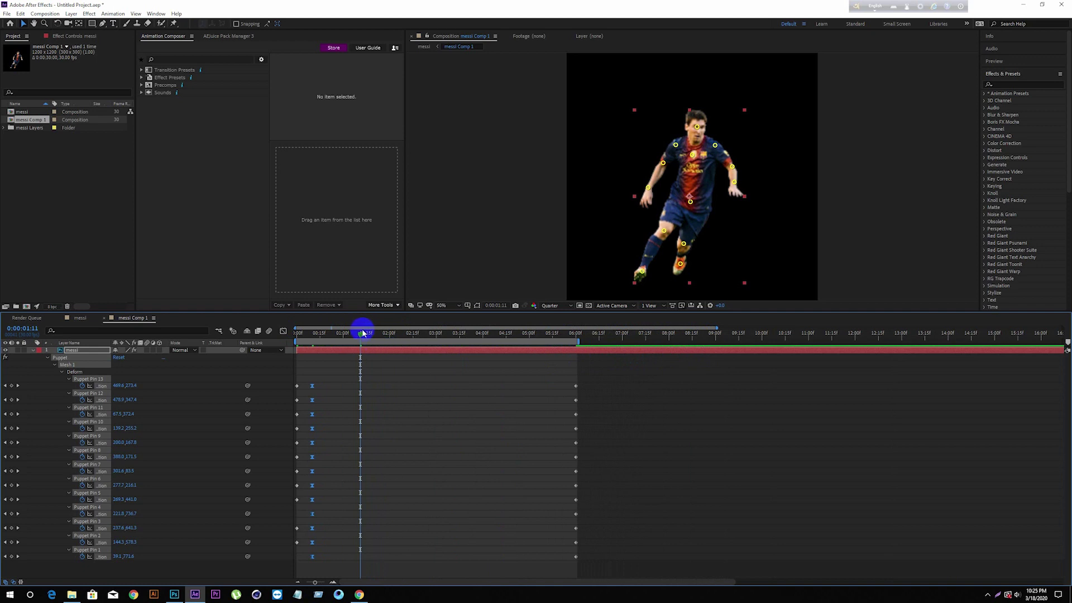
# Step: Play the messi composition from the first frame to check the eased player motion, and return to 0:00:00:00
pyautogui.moveTo(347, 339); pyautogui.dragTo(258, 351)
pyautogui.click(80, 318)
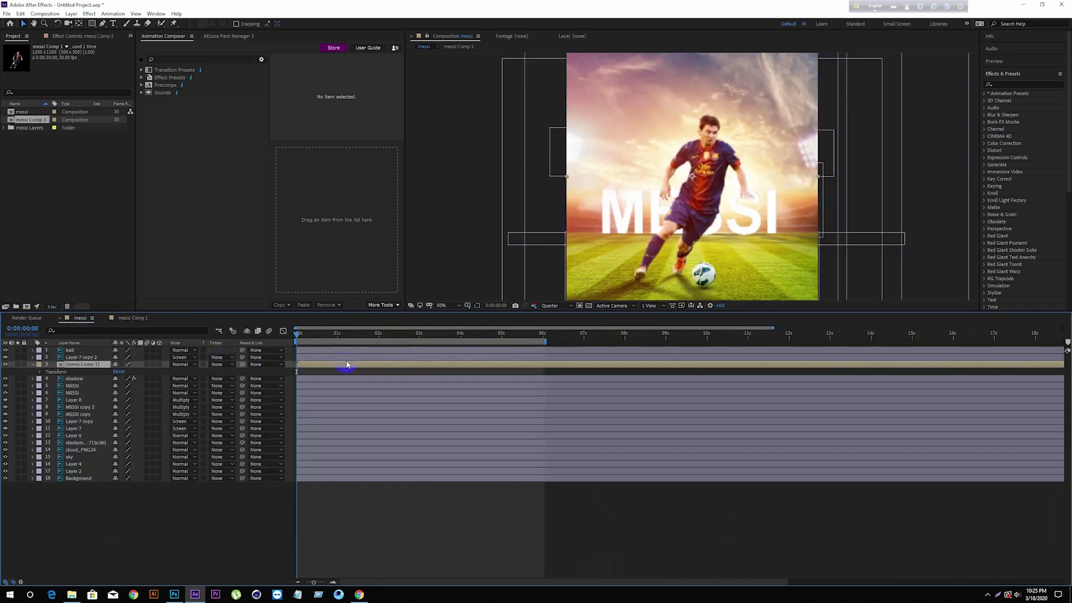
pyautogui.press('space')
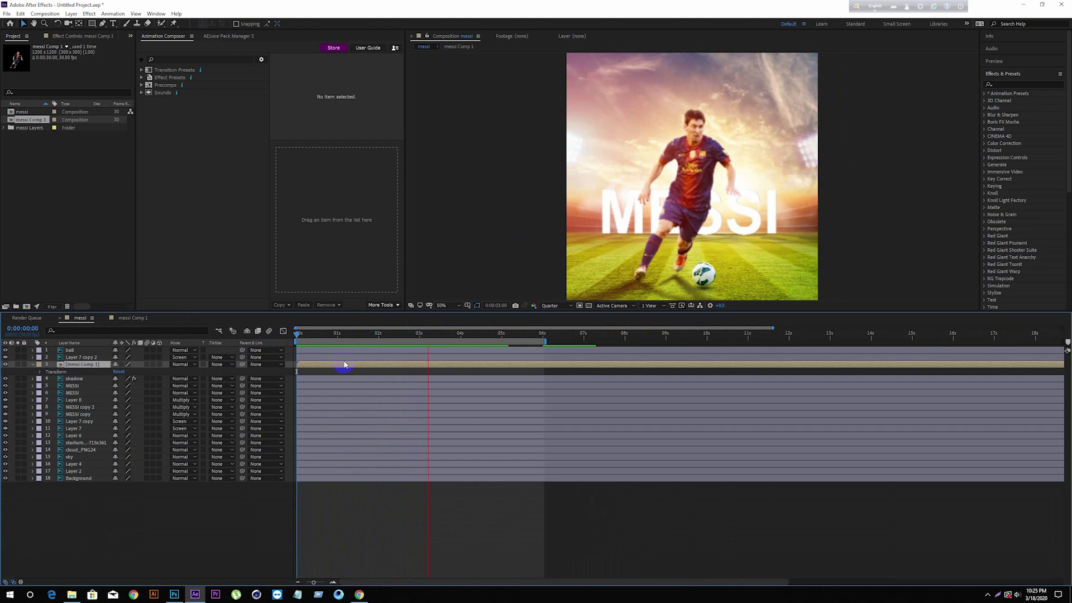
pyautogui.moveTo(493, 336); pyautogui.dragTo(126, 350)
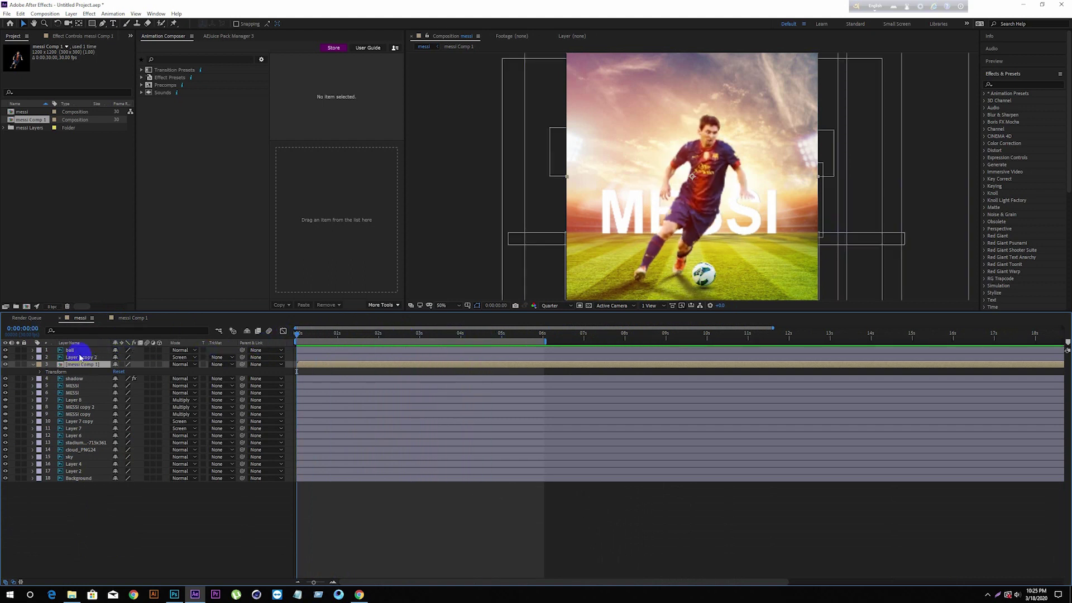
# Step: Enable position keyframing on the ball layer at 0:00:00:00 and move the ball left to about 502, 1081, near the player's feet
pyautogui.click(33, 352)
pyautogui.click(33, 350)
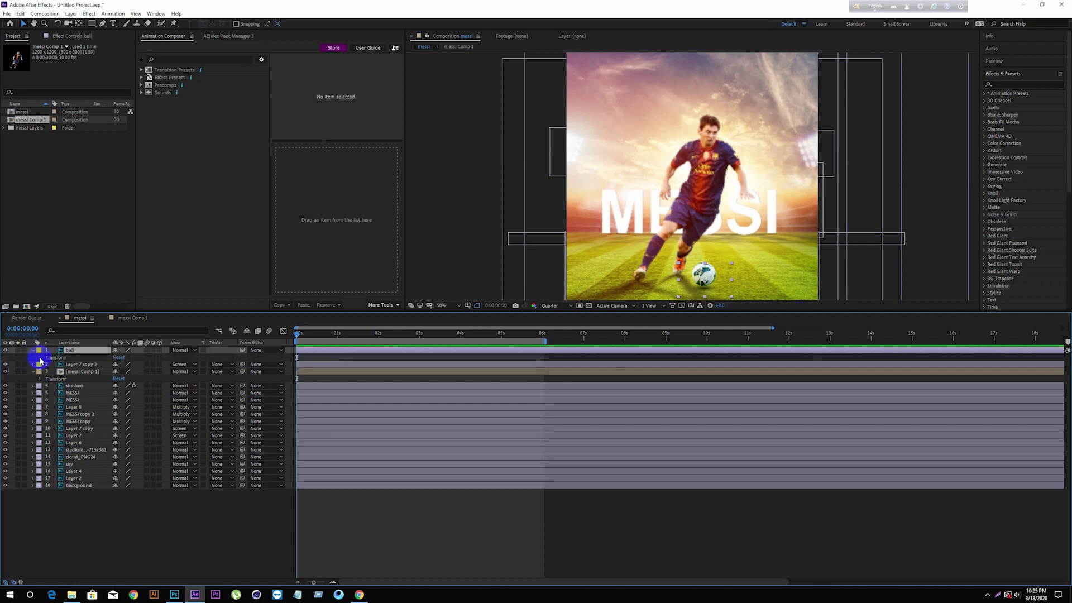
pyautogui.click(41, 358)
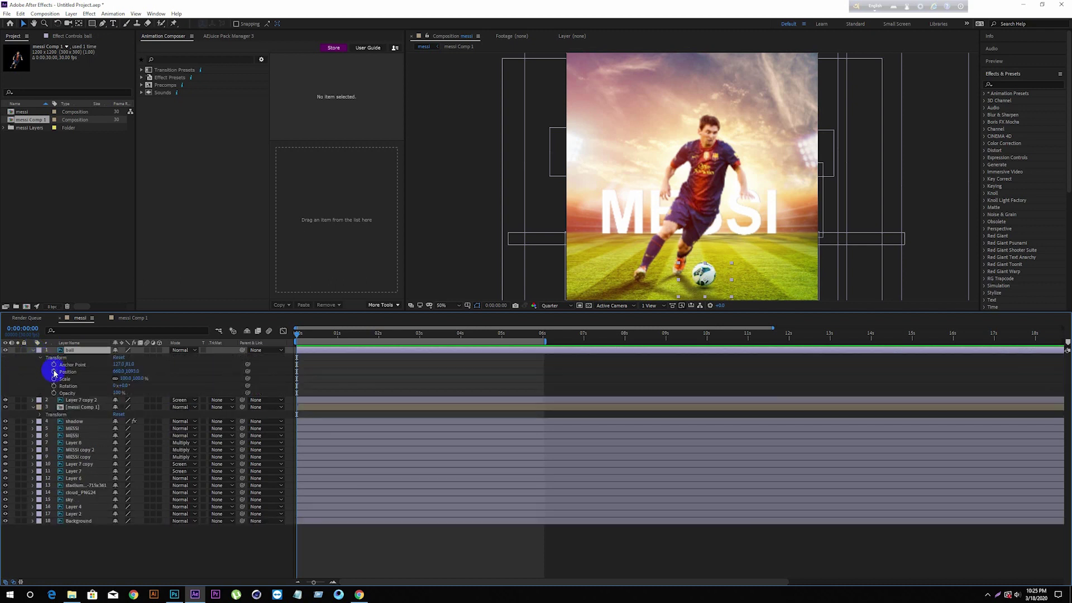
pyautogui.click(54, 372)
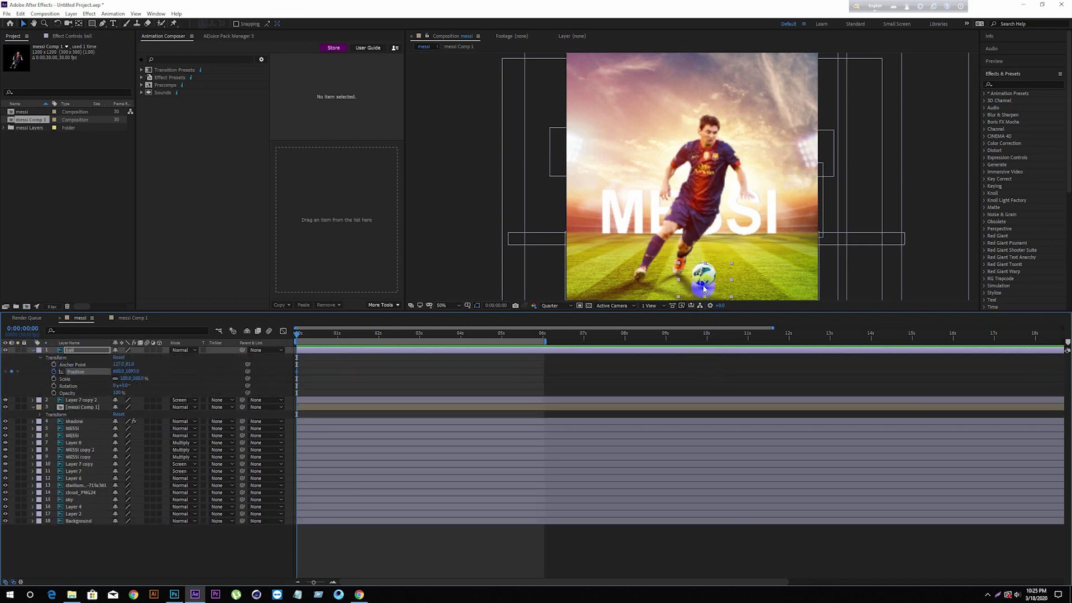
pyautogui.moveTo(710, 282); pyautogui.dragTo(675, 278)
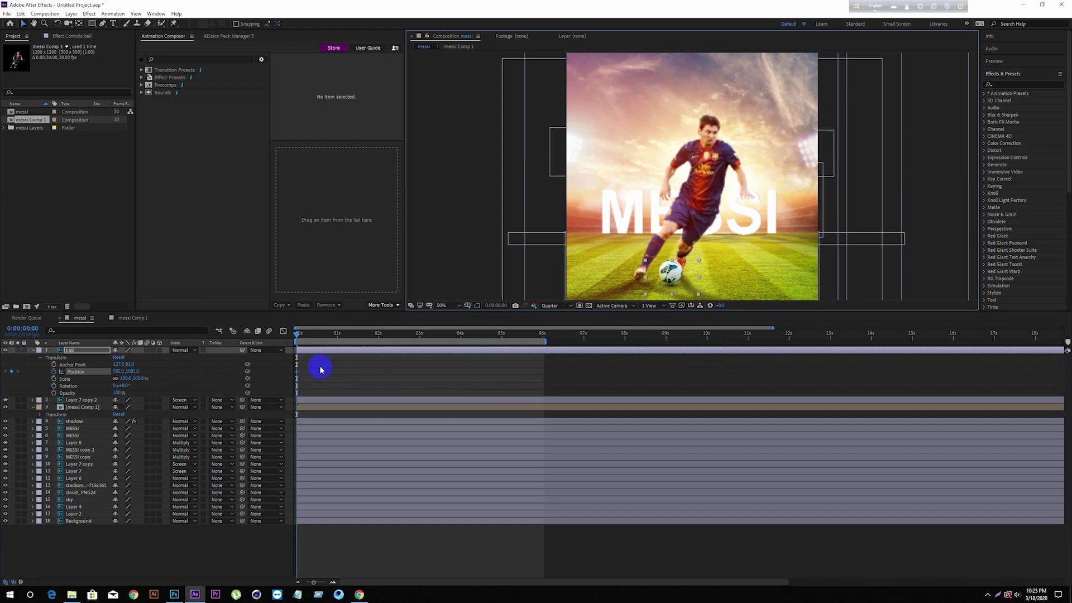
# Step: At 0:00:00:09, keyframe the ball slightly right and up, fine-tuning its place in front of the player's kicking foot
pyautogui.moveTo(296, 334); pyautogui.dragTo(309, 333)
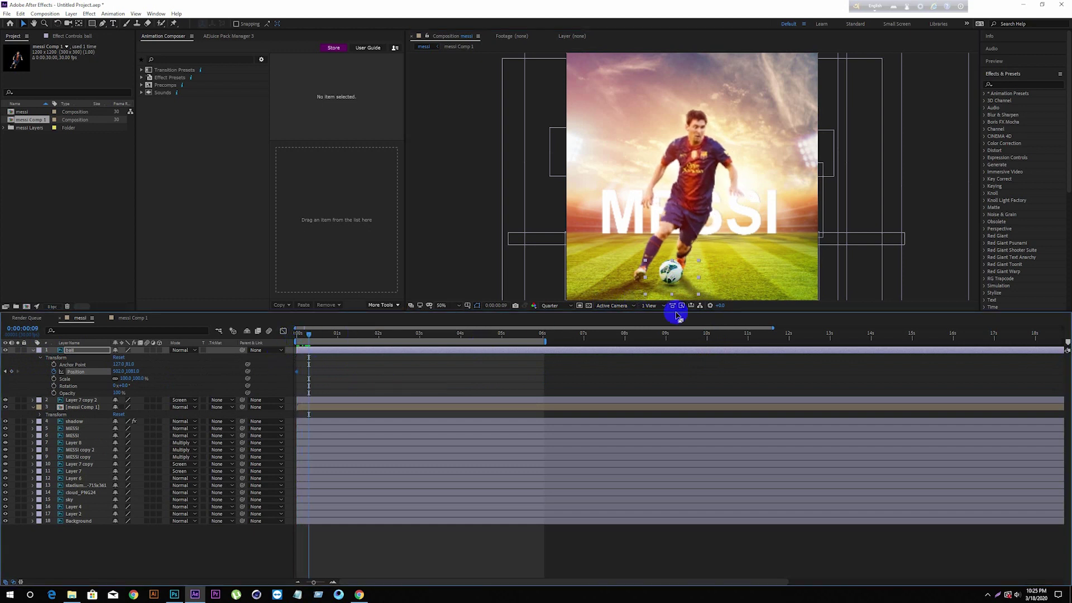
pyautogui.moveTo(681, 273); pyautogui.dragTo(693, 271)
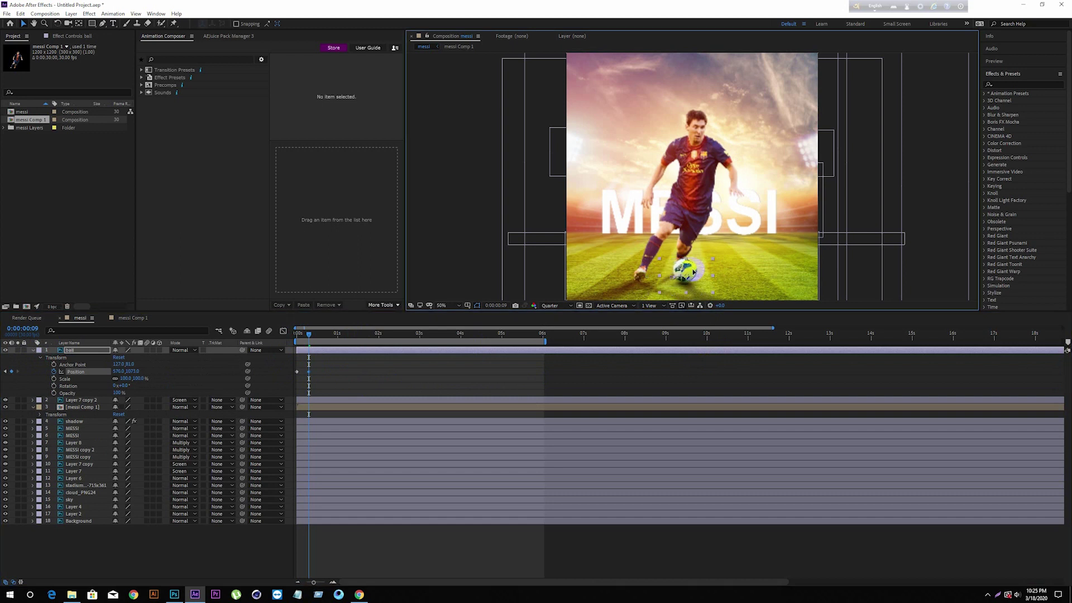
pyautogui.moveTo(316, 336); pyautogui.dragTo(517, 336)
pyautogui.moveTo(446, 338); pyautogui.dragTo(311, 334)
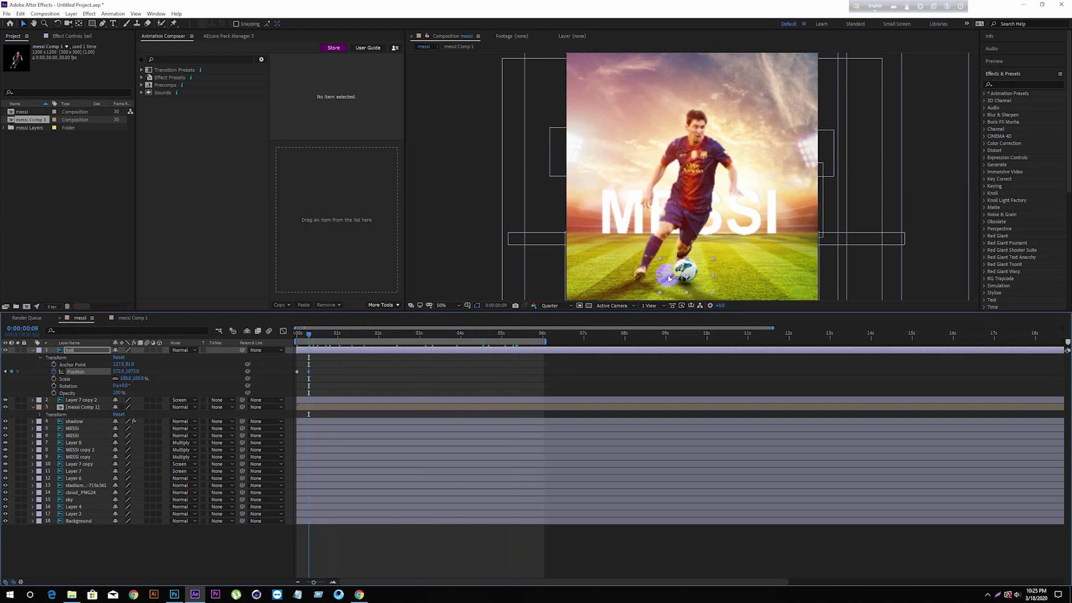
pyautogui.moveTo(685, 273); pyautogui.dragTo(690, 270)
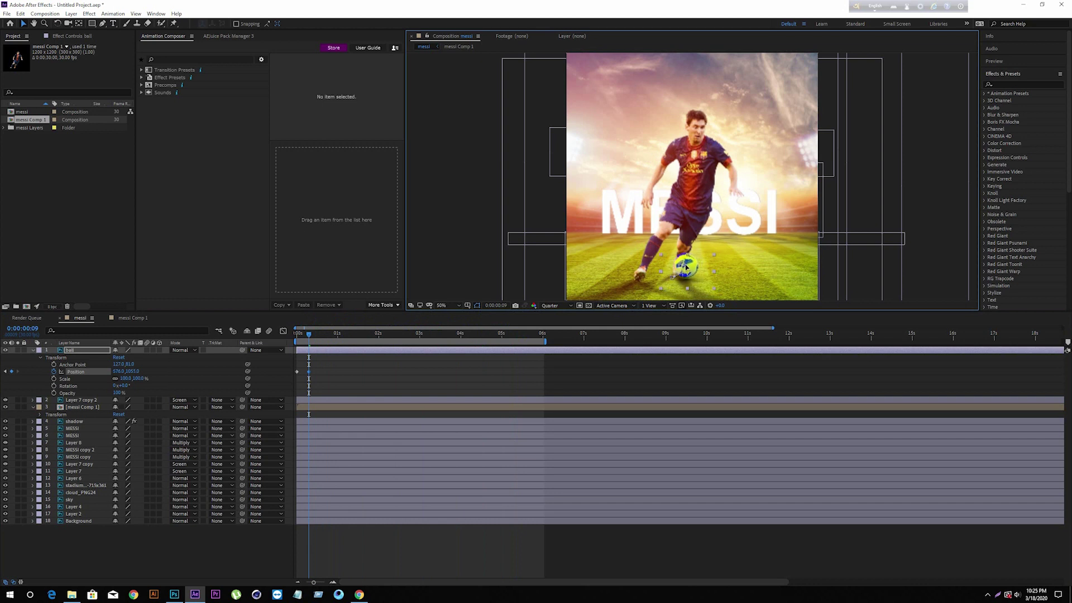
# Step: At 0:00:06:00, keyframe the ball farther right along the grass at about 954, 1117
pyautogui.click(446, 352)
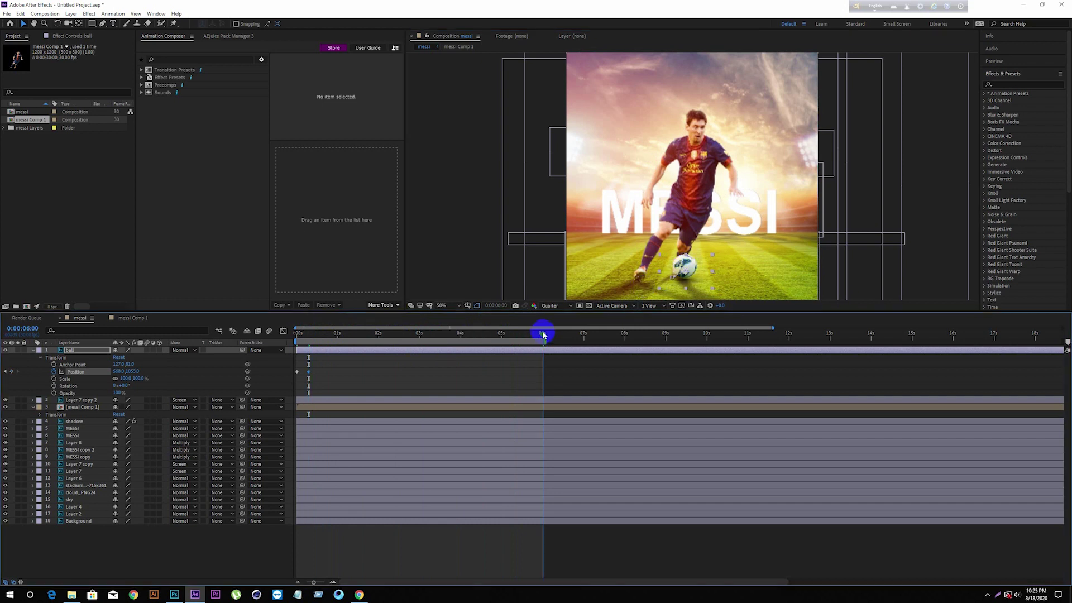
pyautogui.moveTo(691, 269); pyautogui.dragTo(745, 280)
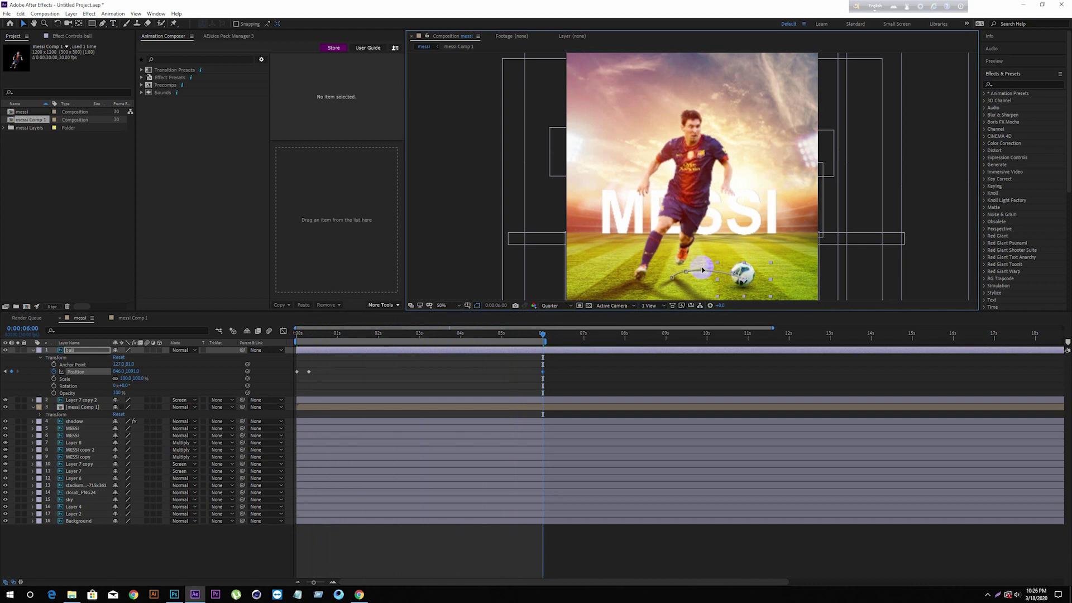
pyautogui.moveTo(757, 277); pyautogui.dragTo(768, 281)
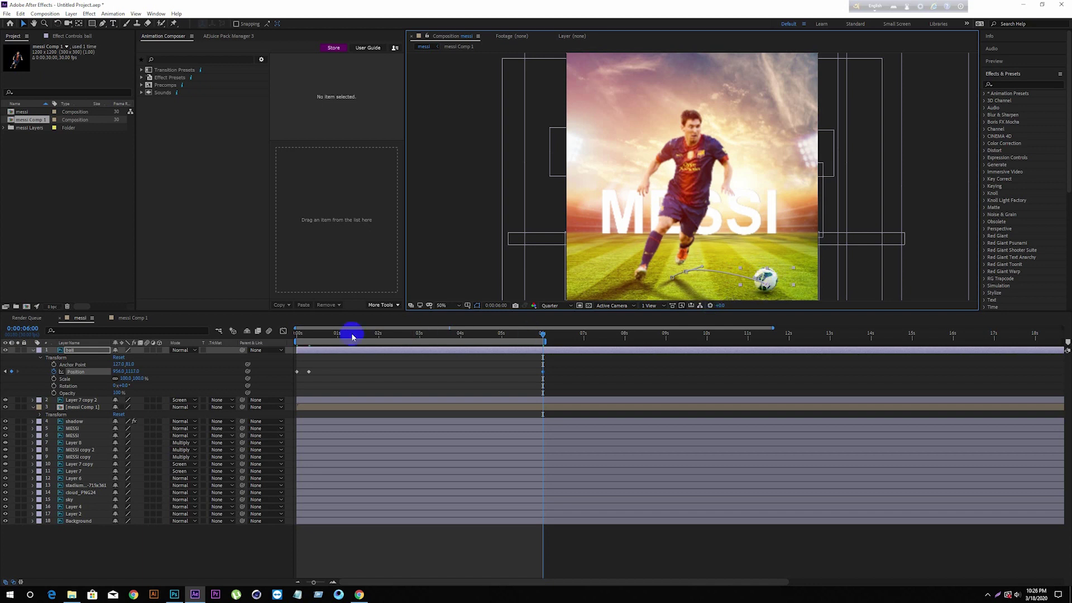
# Step: Play the composition from the first frame to check the ball's motion
pyautogui.moveTo(458, 335); pyautogui.dragTo(277, 340)
pyautogui.press('space')
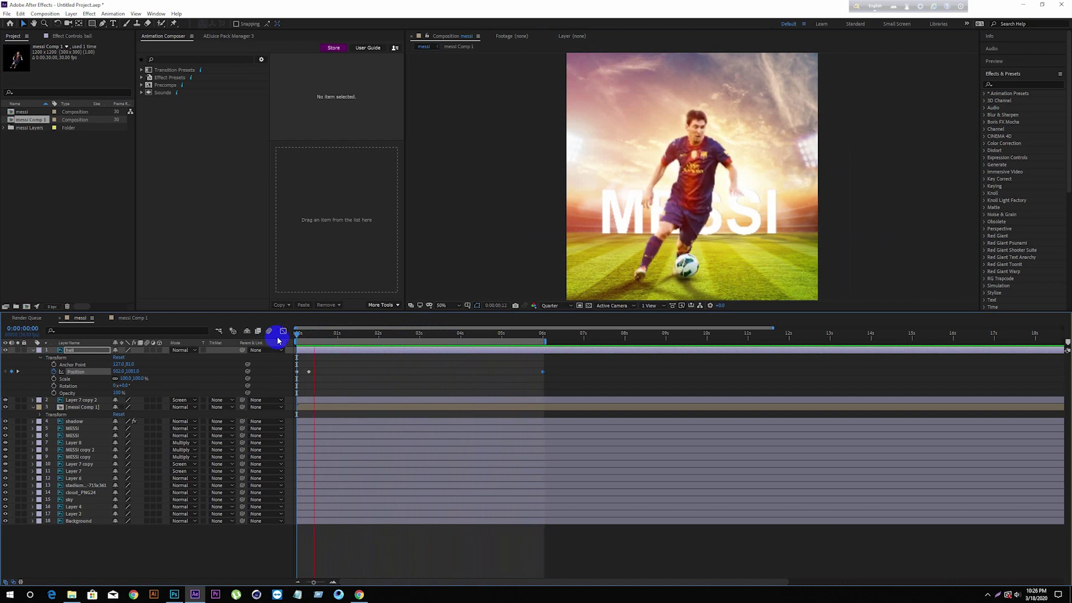
pyautogui.press('space')
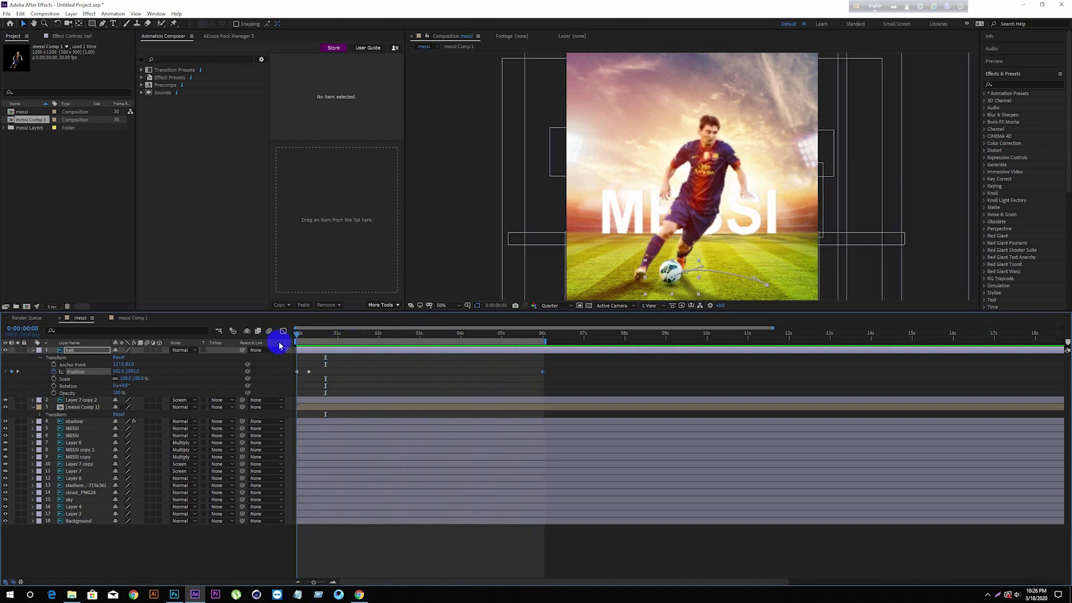
# Step: Keyframe messi Comp 1's position, offsetting the player to about 628, 588 at 0:00:00:00 and placing the original-position keyframe at about 0:00:00:04
pyautogui.click(42, 409)
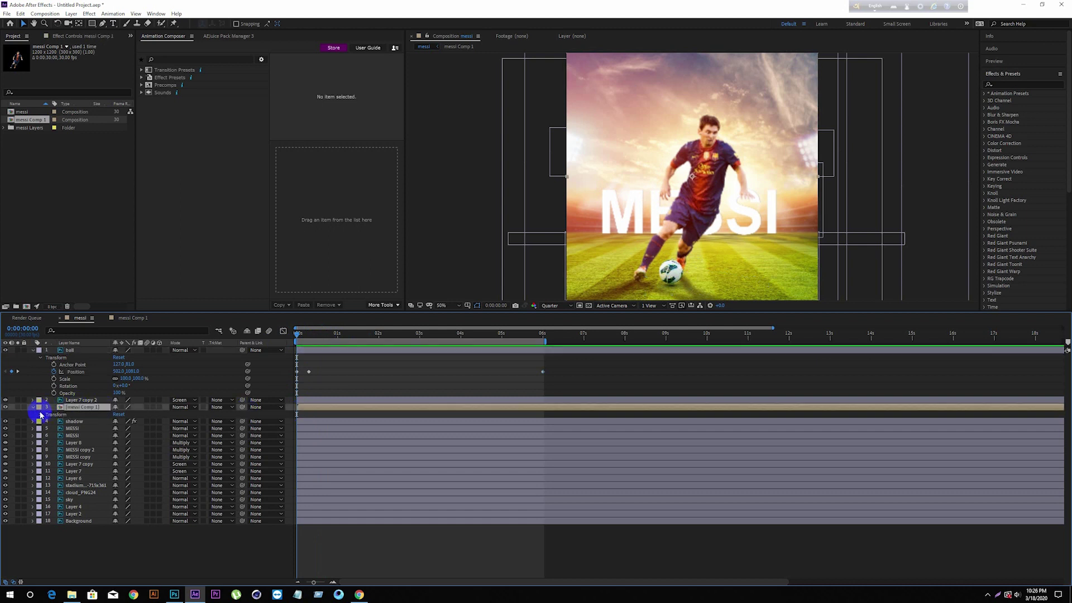
pyautogui.click(40, 415)
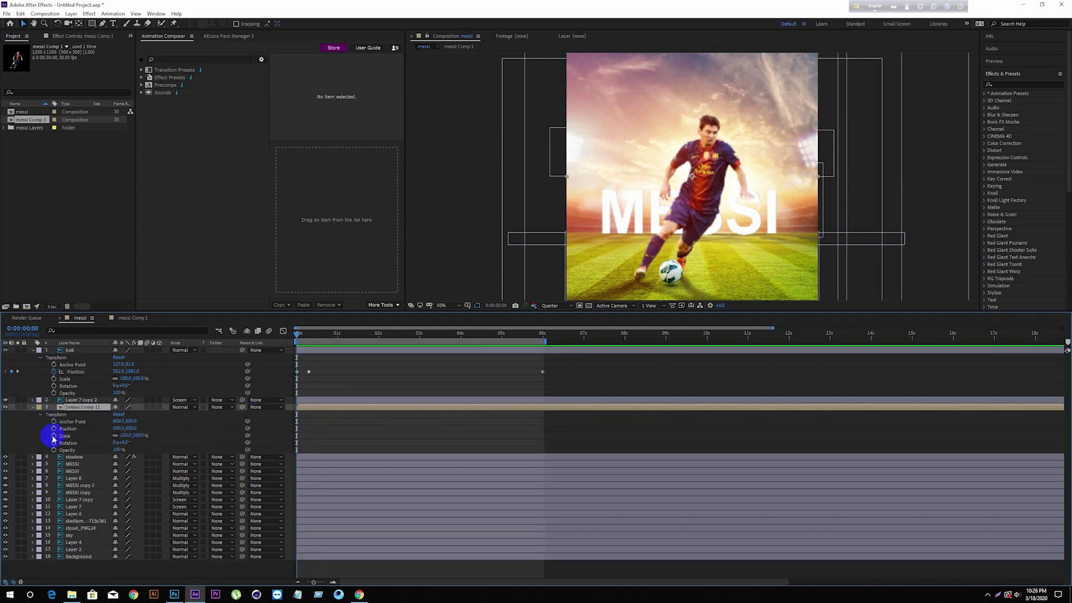
pyautogui.click(54, 428)
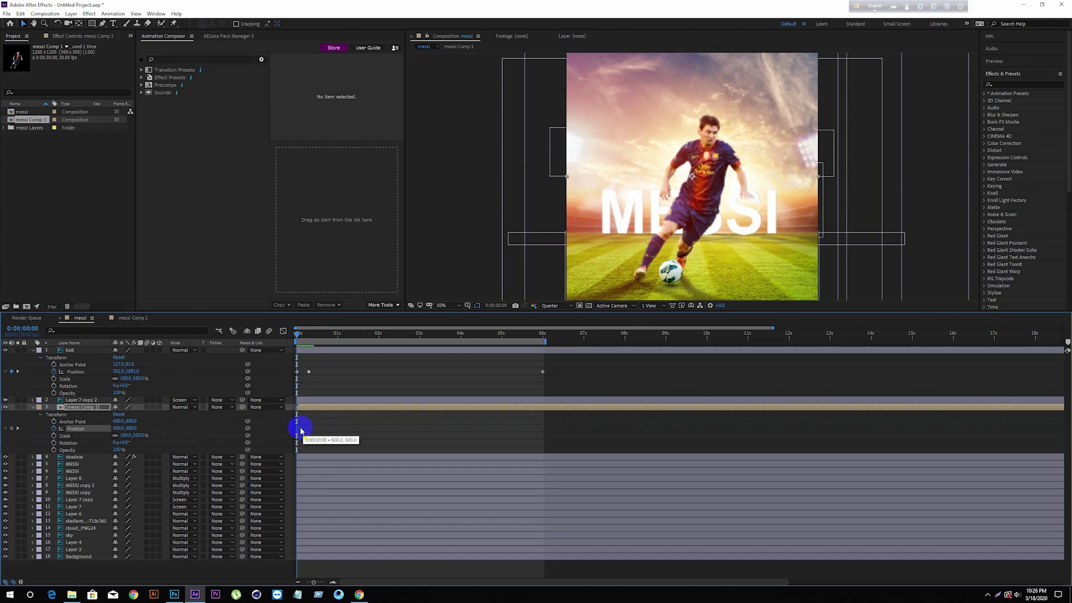
pyautogui.click(693, 266)
pyautogui.moveTo(687, 254); pyautogui.dragTo(692, 249)
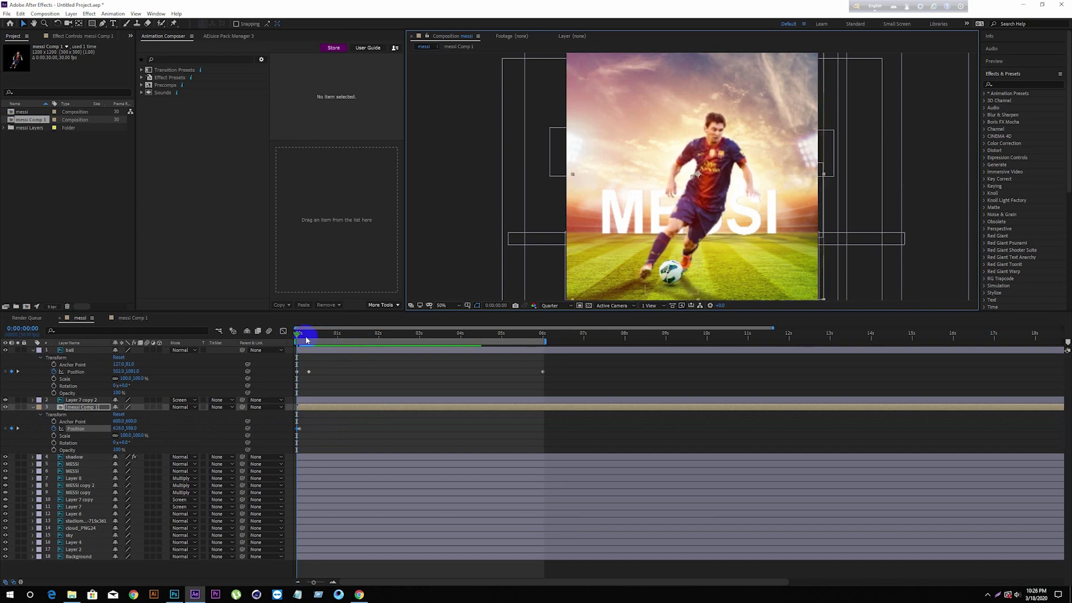
pyautogui.click(314, 378)
pyautogui.moveTo(300, 430); pyautogui.dragTo(302, 430)
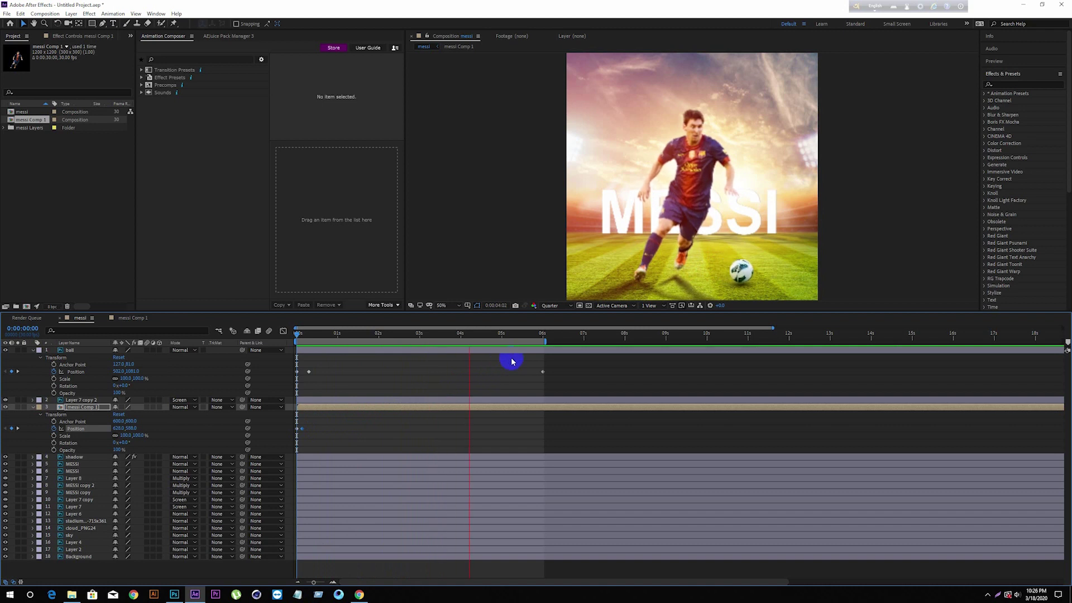
# Step: At 0:00:06:00, keyframe the player slightly right and down at about 614, 622
pyautogui.click(538, 335)
pyautogui.moveTo(541, 335); pyautogui.dragTo(543, 335)
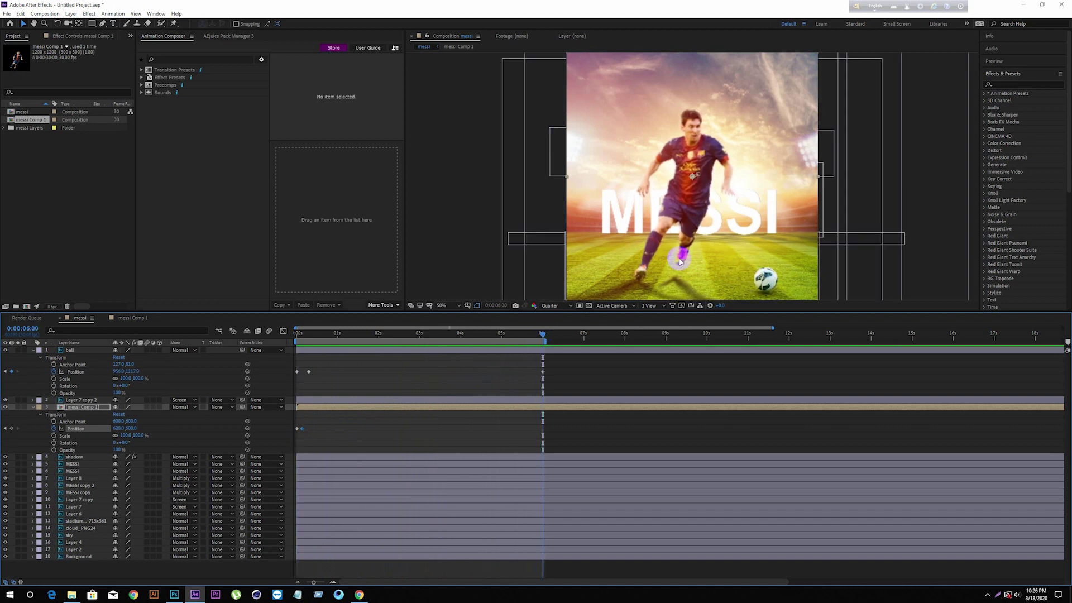
pyautogui.moveTo(683, 254); pyautogui.dragTo(687, 258)
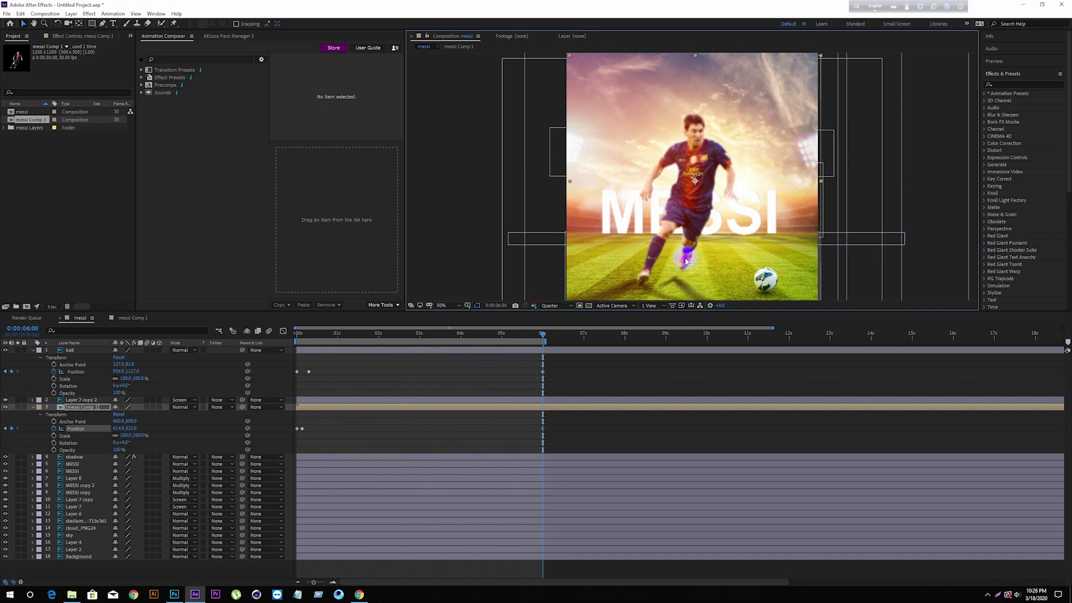
# Step: Keyframe the shadow layer's position from about 0:00:00:06 to about 484, 1124 at 0:00:06:00, and preview the motion
pyautogui.click(32, 456)
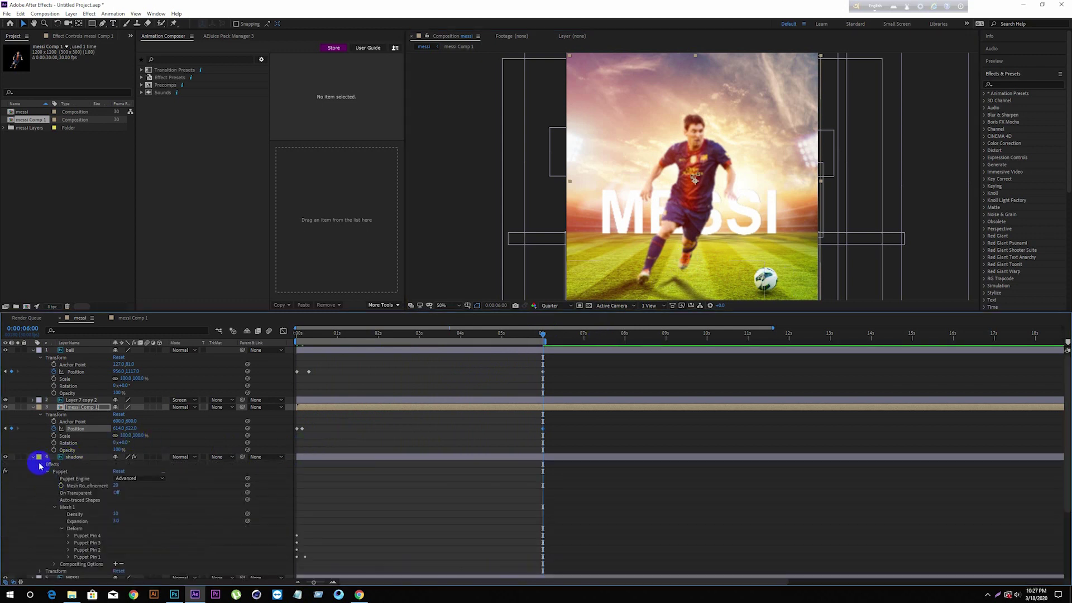
pyautogui.click(41, 467)
pyautogui.click(40, 472)
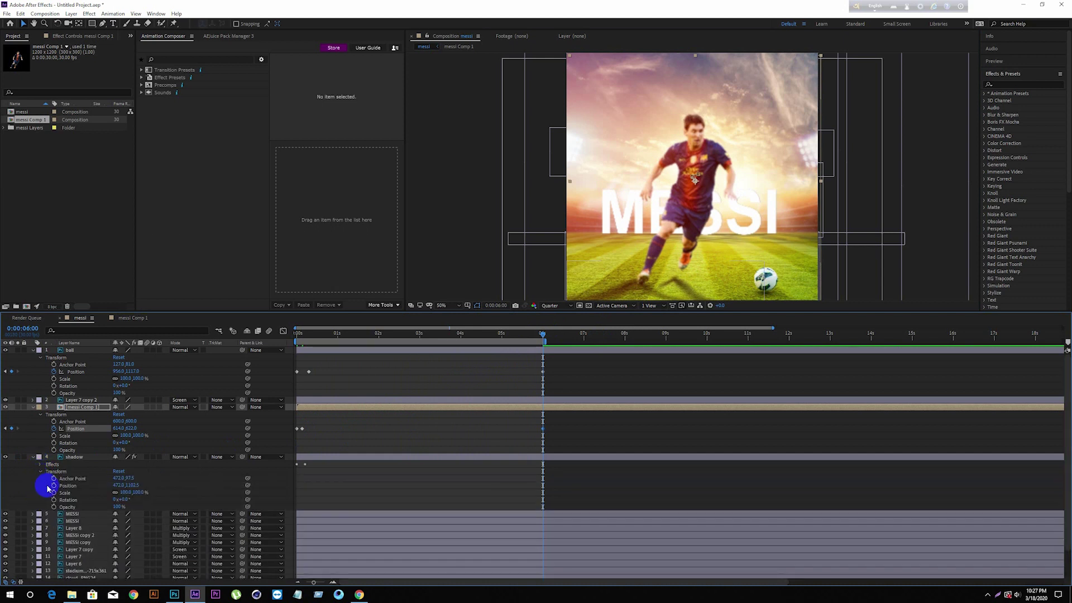
pyautogui.click(54, 486)
pyautogui.moveTo(506, 491); pyautogui.dragTo(305, 489)
pyautogui.click(675, 281)
pyautogui.moveTo(675, 280); pyautogui.dragTo(677, 285)
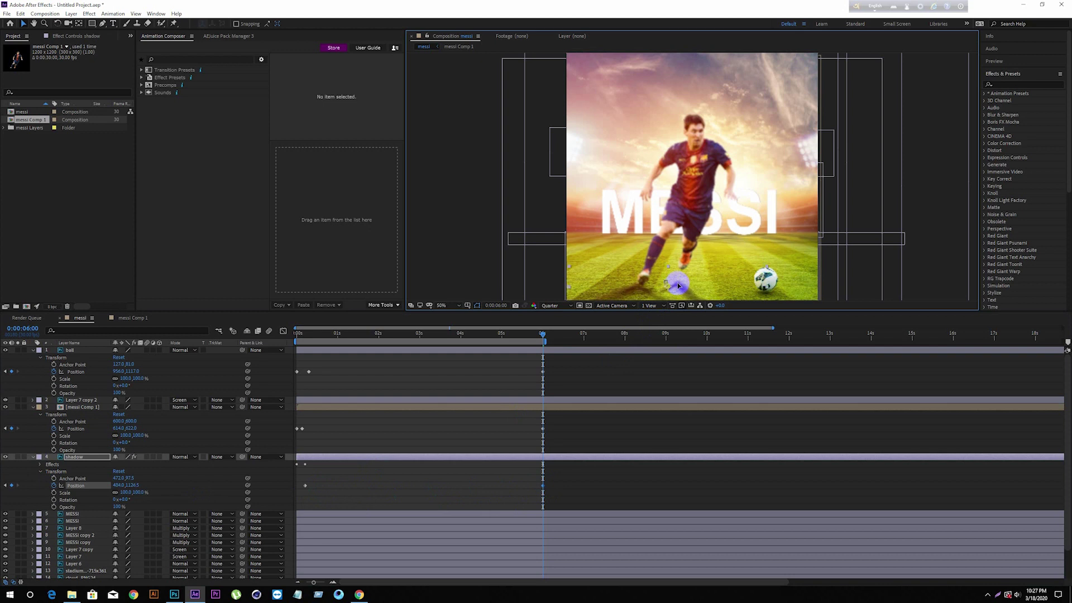
pyautogui.moveTo(480, 342); pyautogui.dragTo(258, 366)
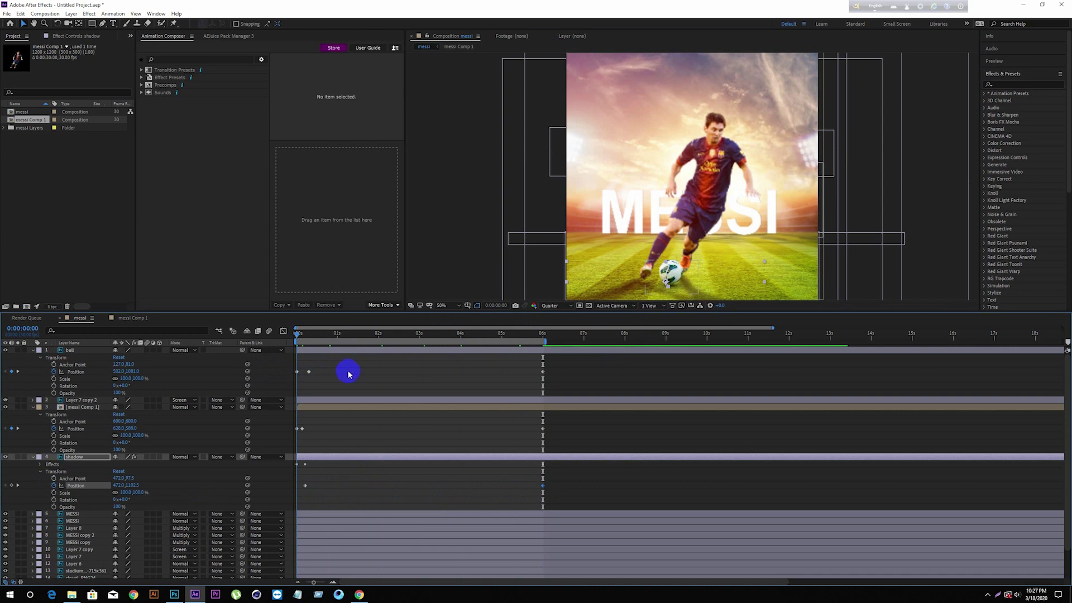
pyautogui.press('space')
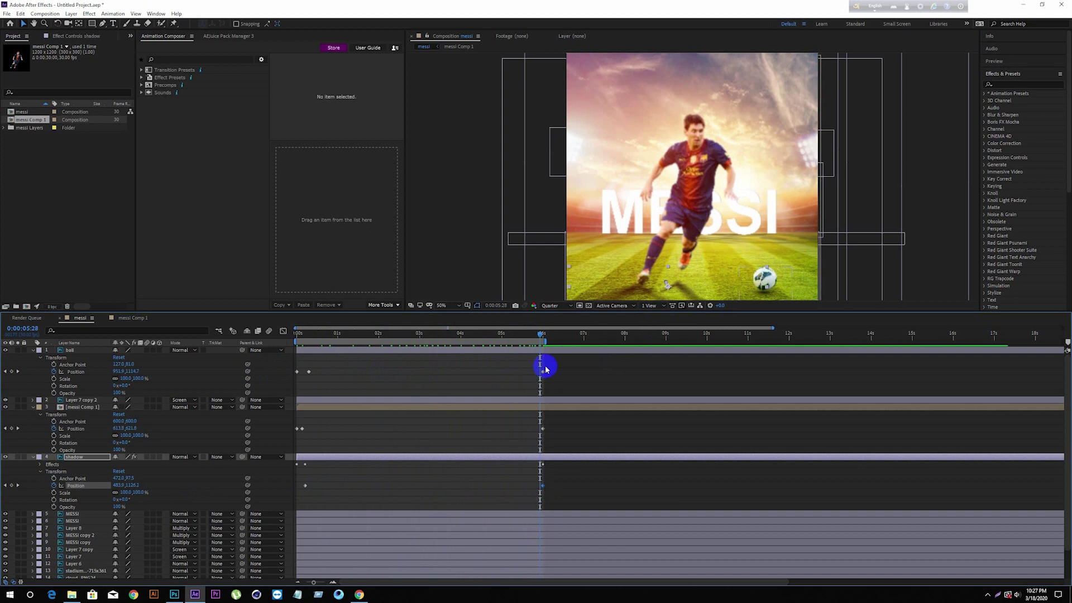
# Step: Save the project as messi in the youtube tutorial > tips and tricks tutorial > messi folder on drive D
pyautogui.hotkey('ctrl', 's')
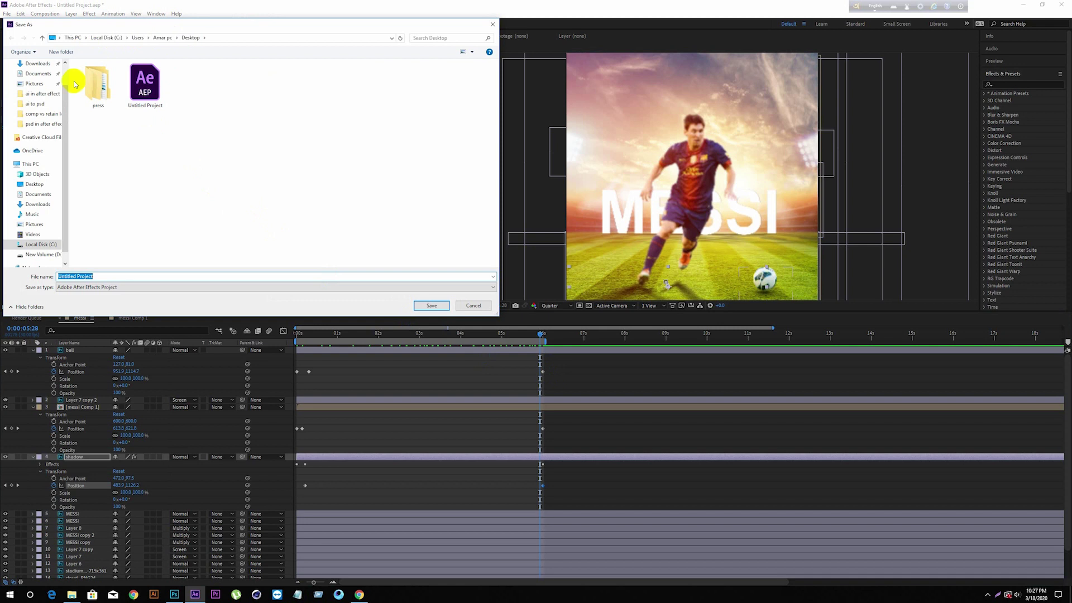
pyautogui.click(46, 255)
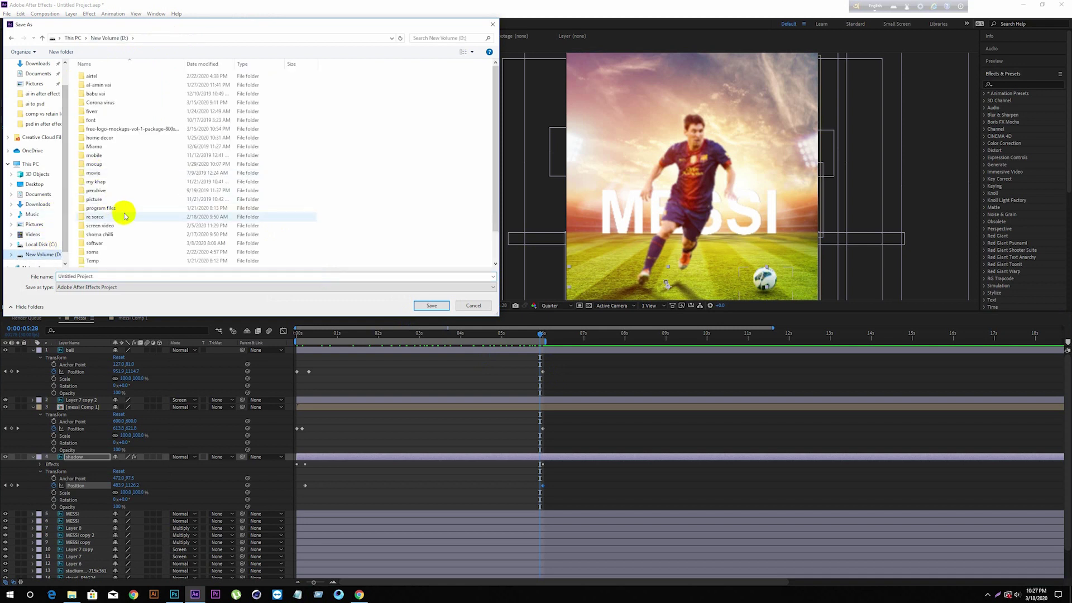
pyautogui.doubleClick(95, 258)
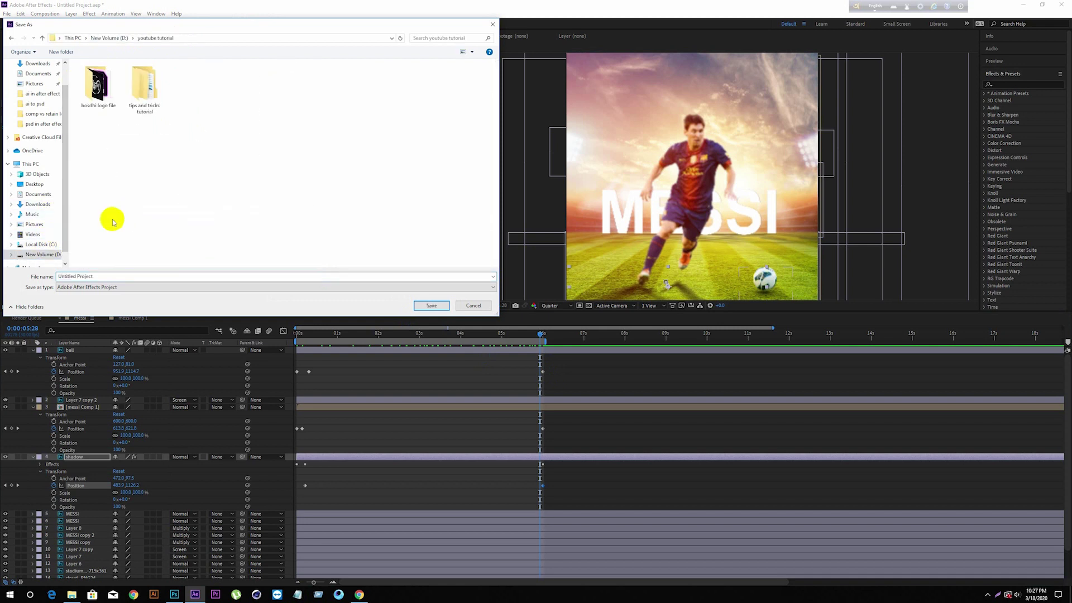
pyautogui.doubleClick(144, 88)
pyautogui.doubleClick(239, 84)
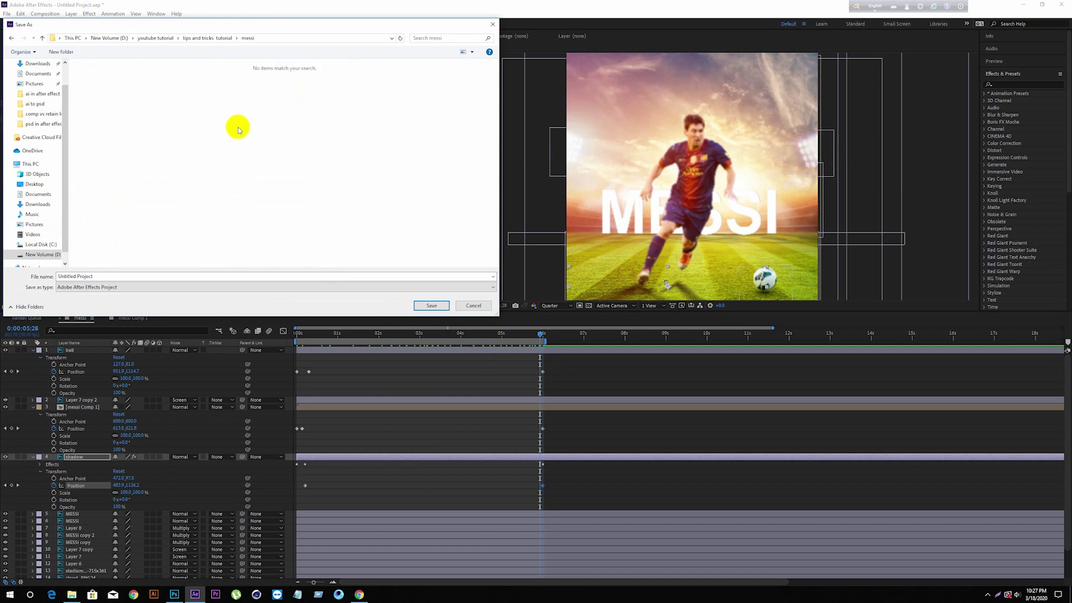
pyautogui.click(119, 276)
pyautogui.write('messi')
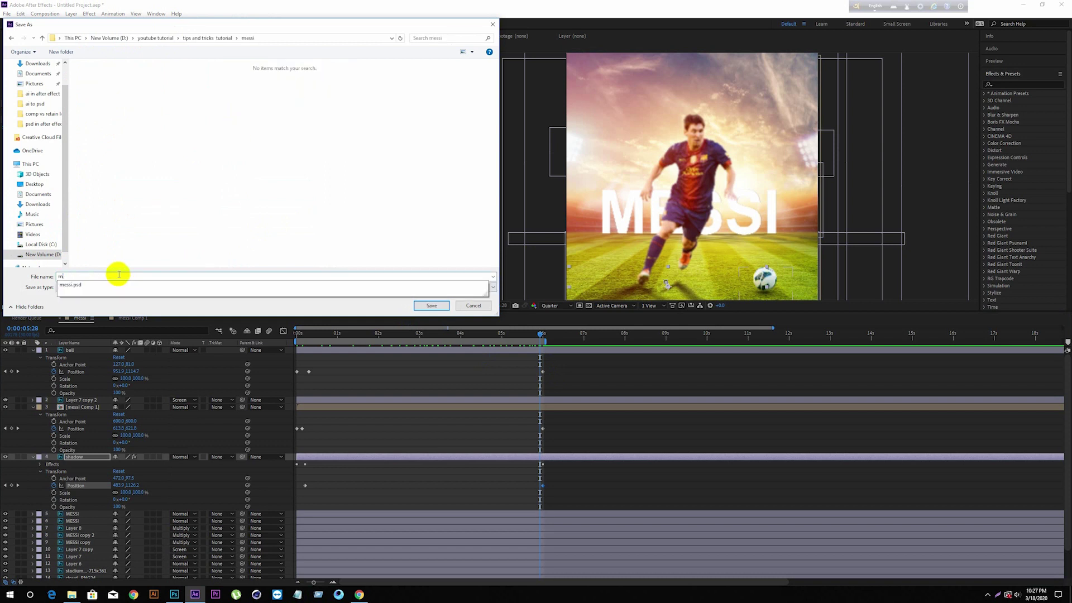
pyautogui.click(432, 306)
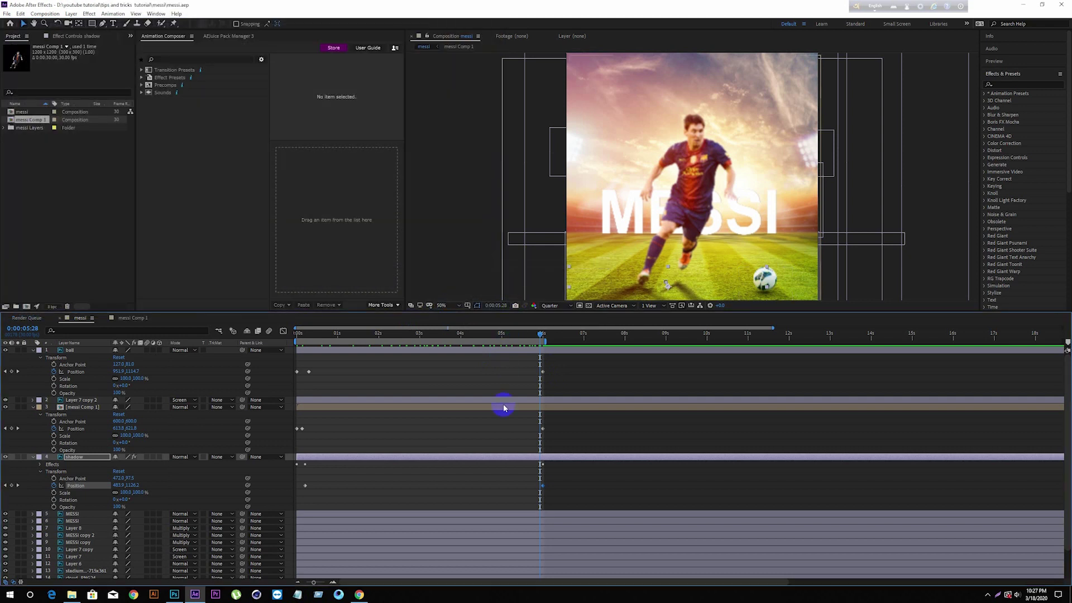
# Step: Return to 0:00:00:00 and collapse the properties of the messi Comp 1, shadow and ball layers
pyautogui.moveTo(541, 336); pyautogui.dragTo(301, 335)
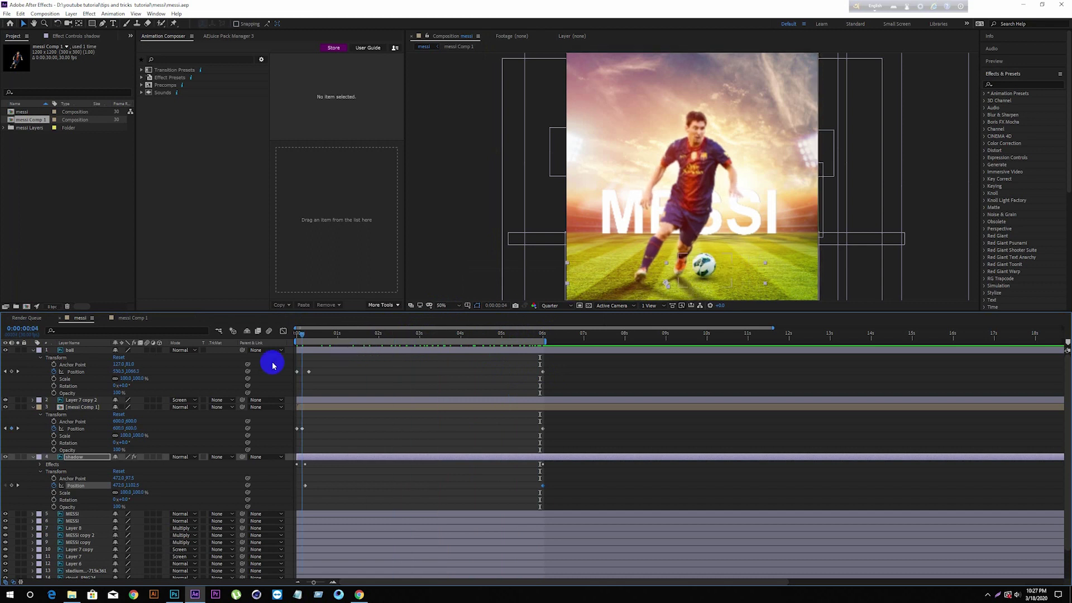
pyautogui.press('Home')
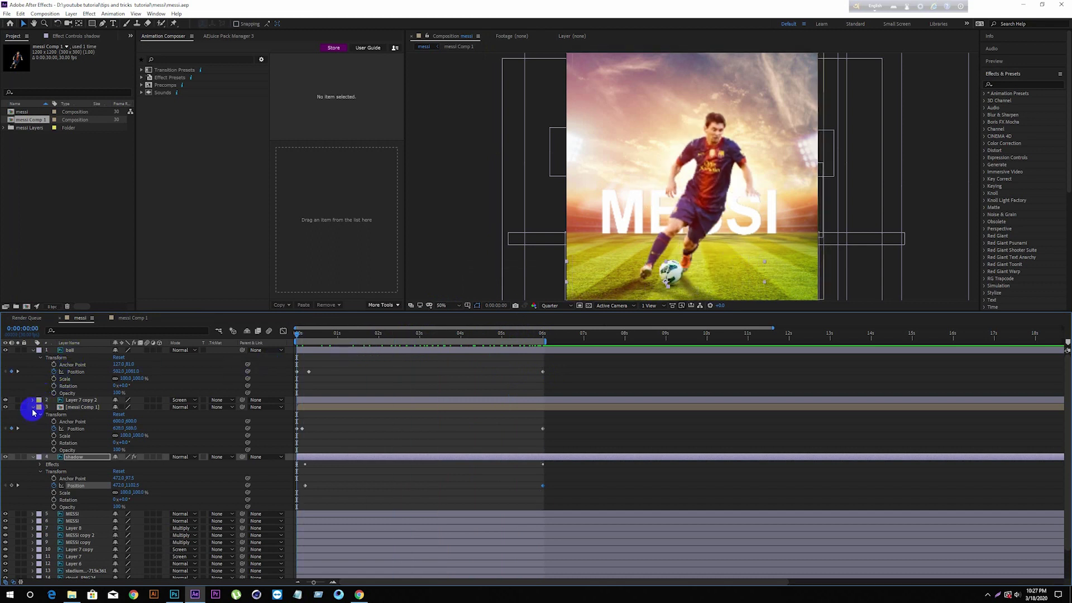
pyautogui.click(32, 408)
pyautogui.click(32, 414)
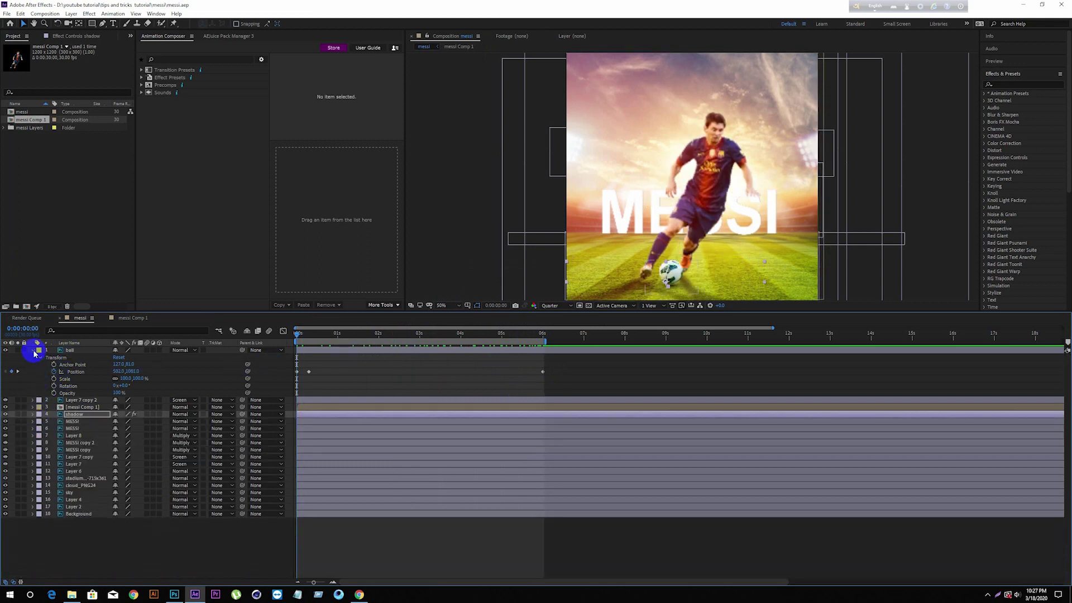
pyautogui.click(33, 350)
# Step: Import the Sky with clouds. Relaxing background video from the video footage folder and place it in the messi composition between cloud_PNG24 and sky
pyautogui.doubleClick(99, 171)
pyautogui.click(438, 162)
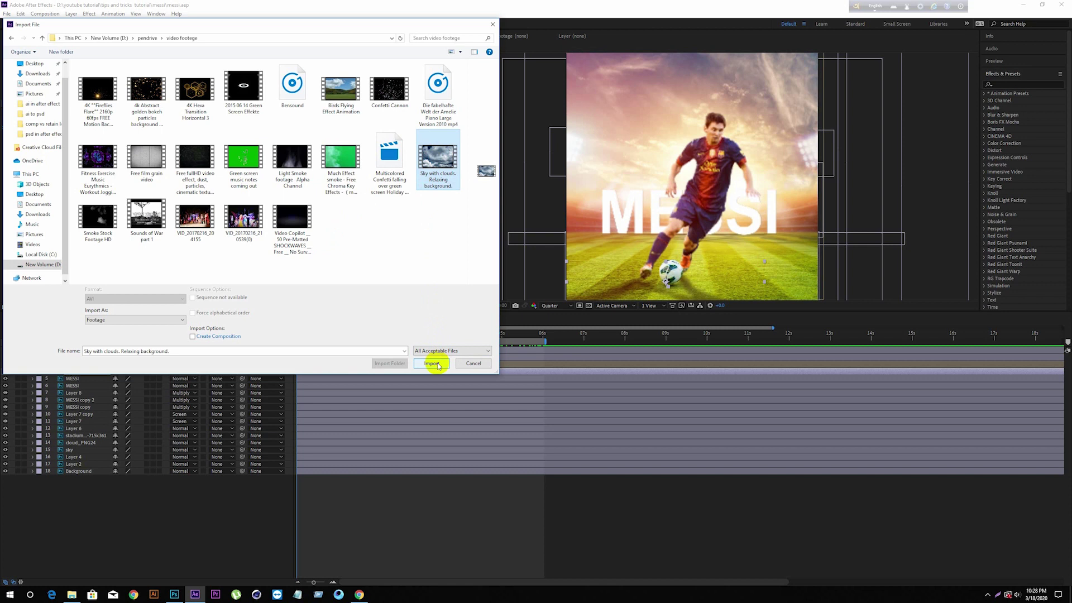
pyautogui.click(431, 364)
pyautogui.moveTo(31, 138); pyautogui.dragTo(76, 450)
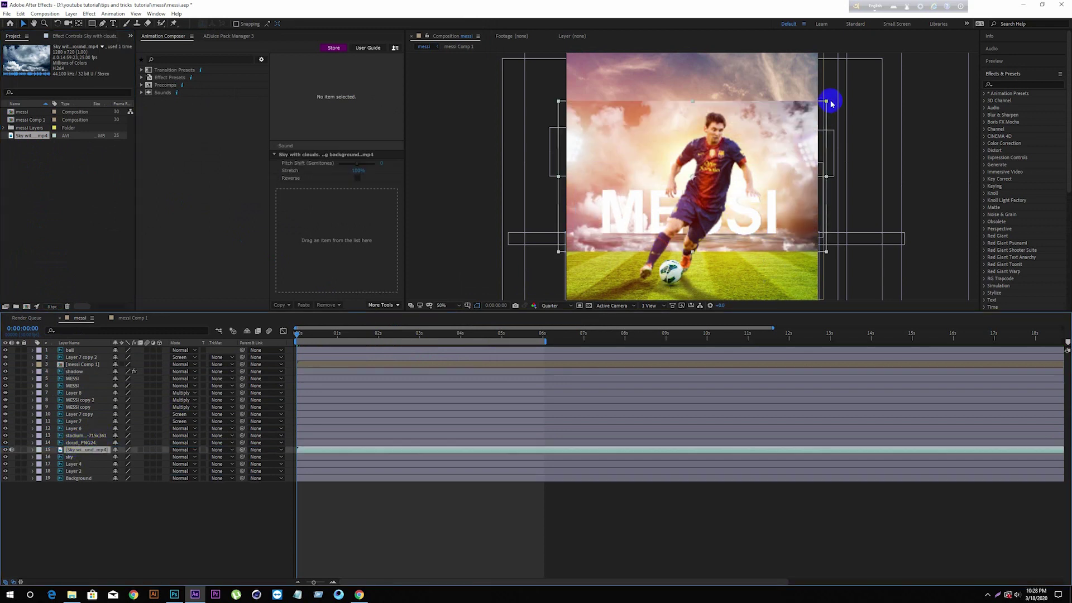
# Step: Enlarge the sky video and move it up to fill the sky down to the grass, and preview the composition
pyautogui.moveTo(827, 104); pyautogui.dragTo(883, 82)
pyautogui.moveTo(805, 73); pyautogui.dragTo(808, 81)
pyautogui.moveTo(808, 81); pyautogui.dragTo(810, 97)
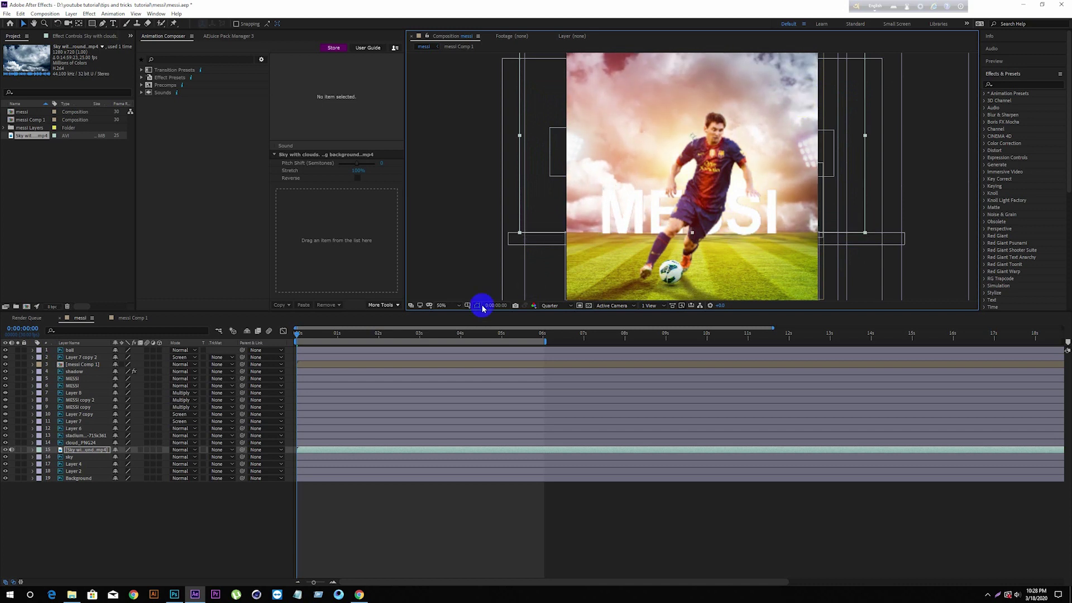
pyautogui.press('space')
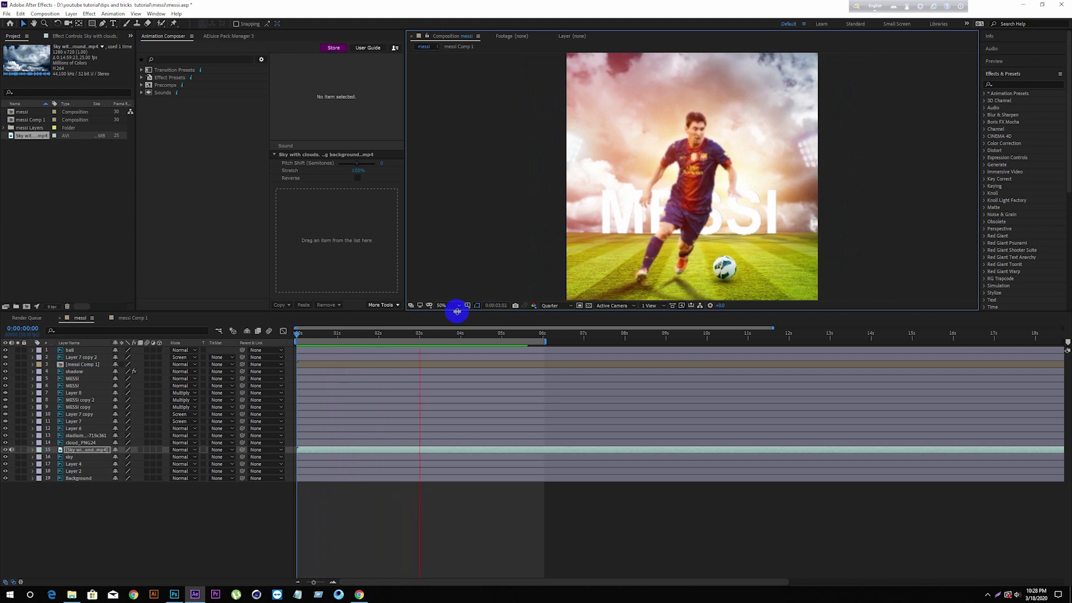
# Step: Time-stretch the sky video to a 55% stretch factor held at the layer in-point, and preview from 0:00:00:00
pyautogui.click(347, 450)
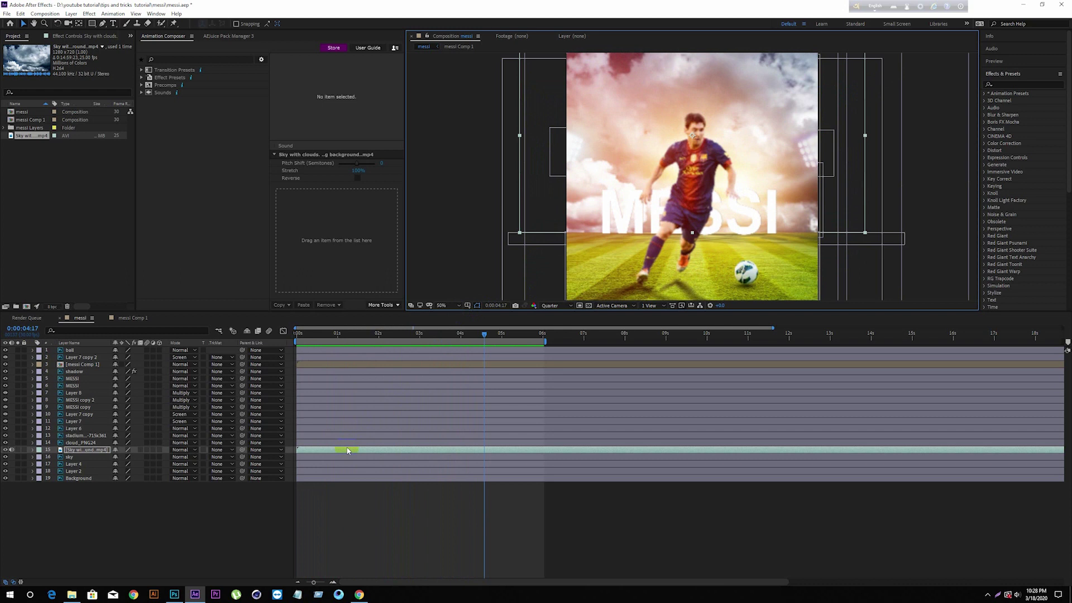
pyautogui.rightClick(347, 449)
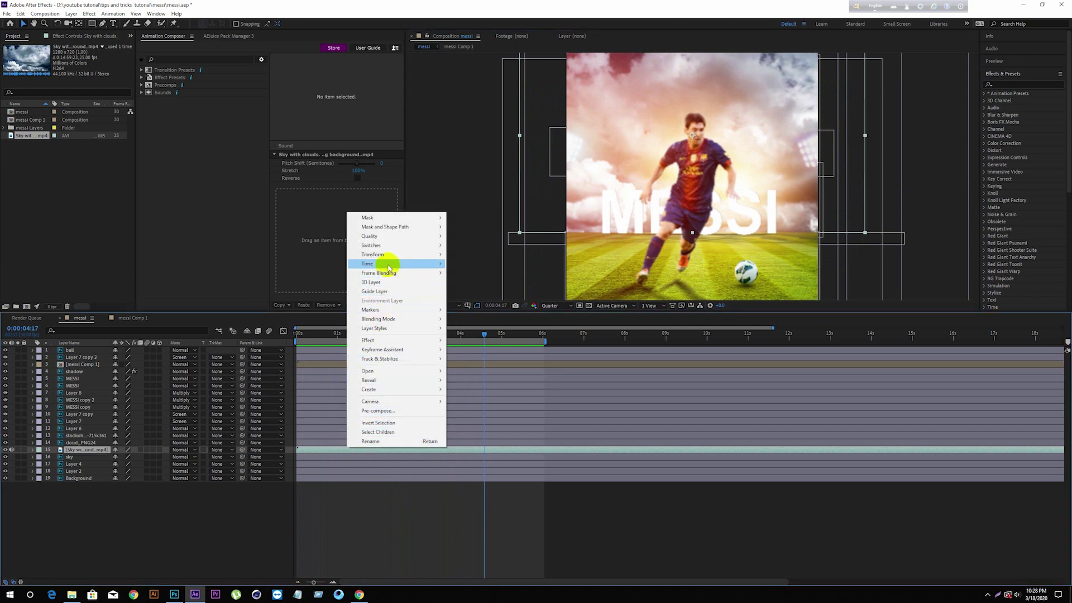
pyautogui.moveTo(388, 265)
pyautogui.click(477, 285)
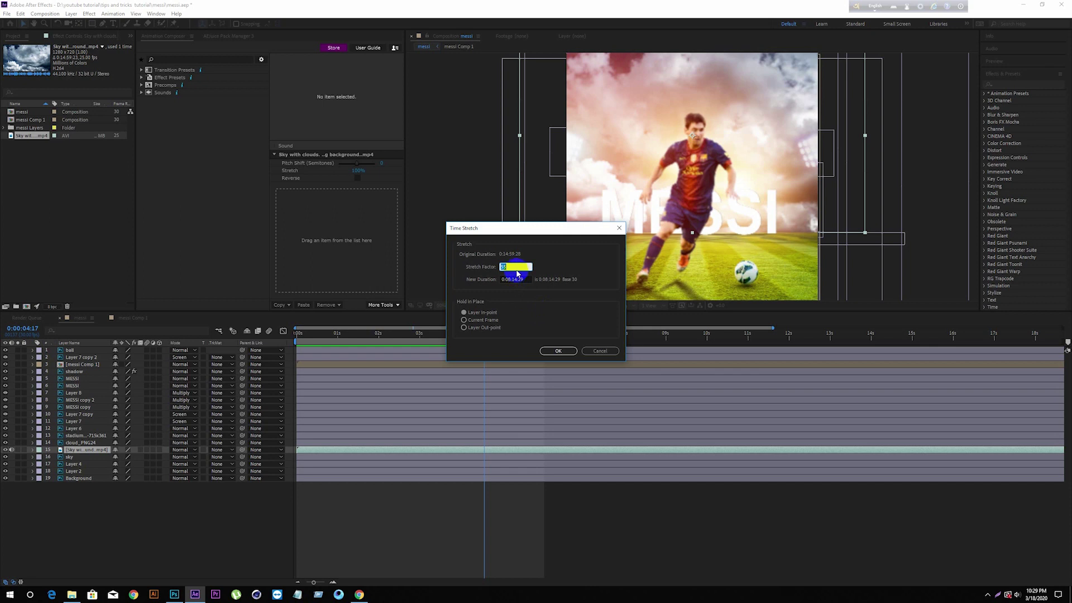
pyautogui.click(558, 350)
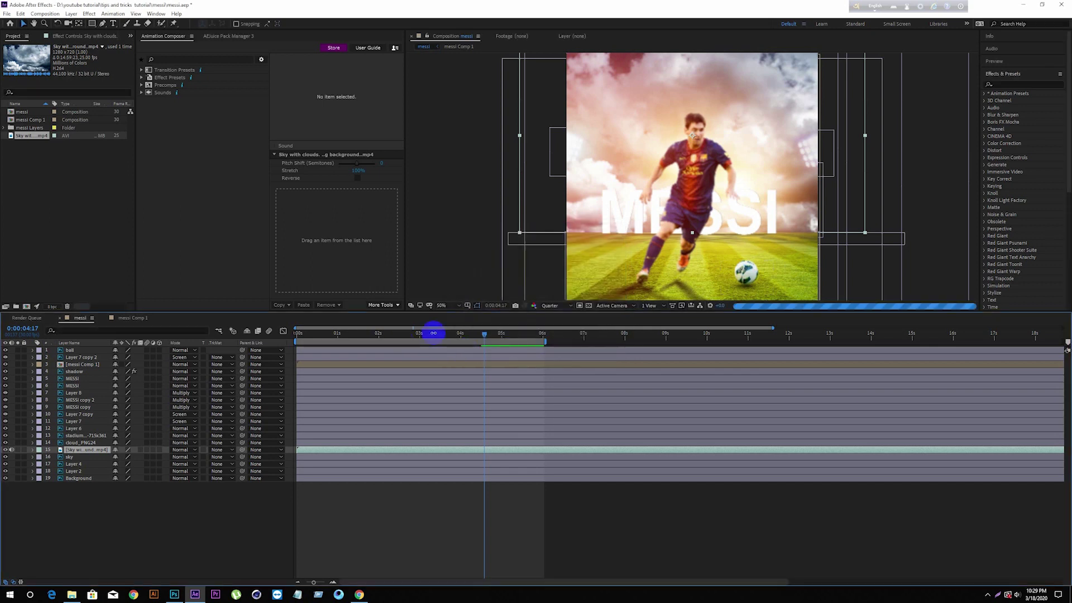
pyautogui.moveTo(485, 335); pyautogui.dragTo(209, 308)
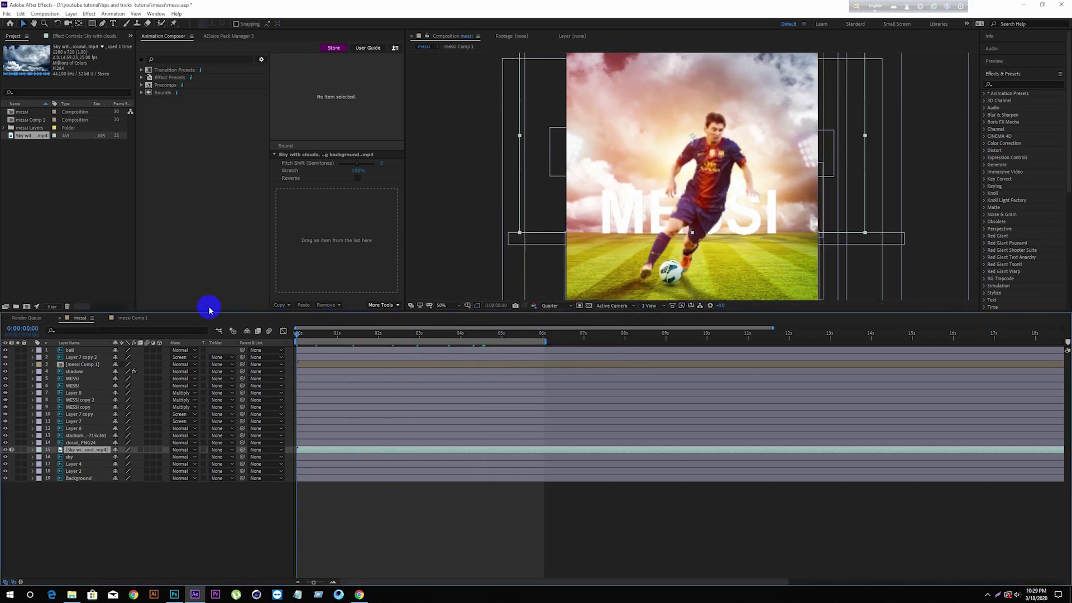
pyautogui.press('space')
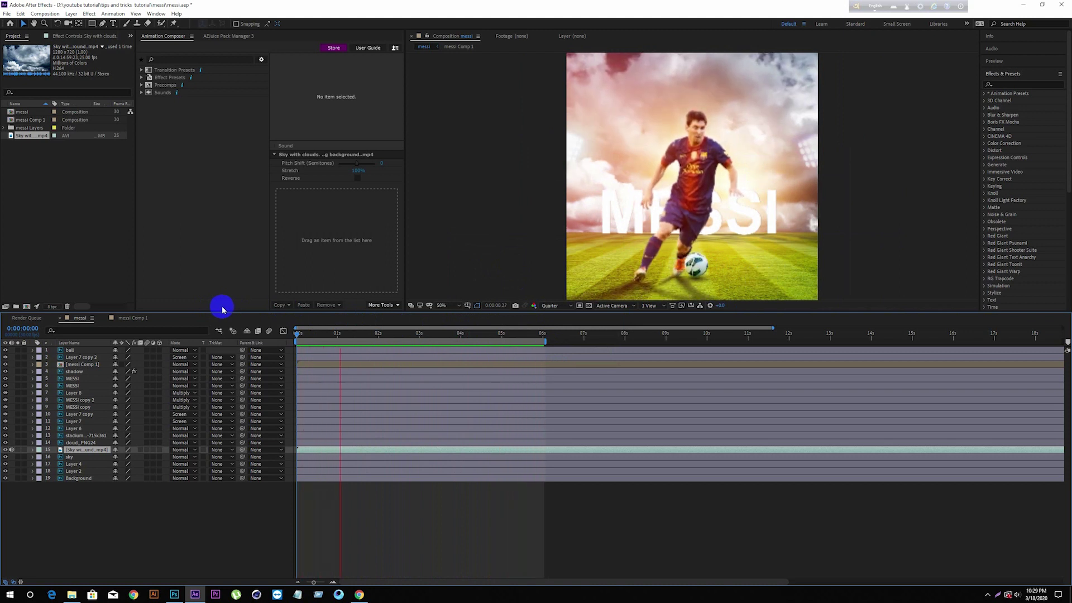
# Step: Set the sky video's time stretch factor to 50%, holding the layer in-point, and preview from 0:00:00:00
pyautogui.rightClick(385, 449)
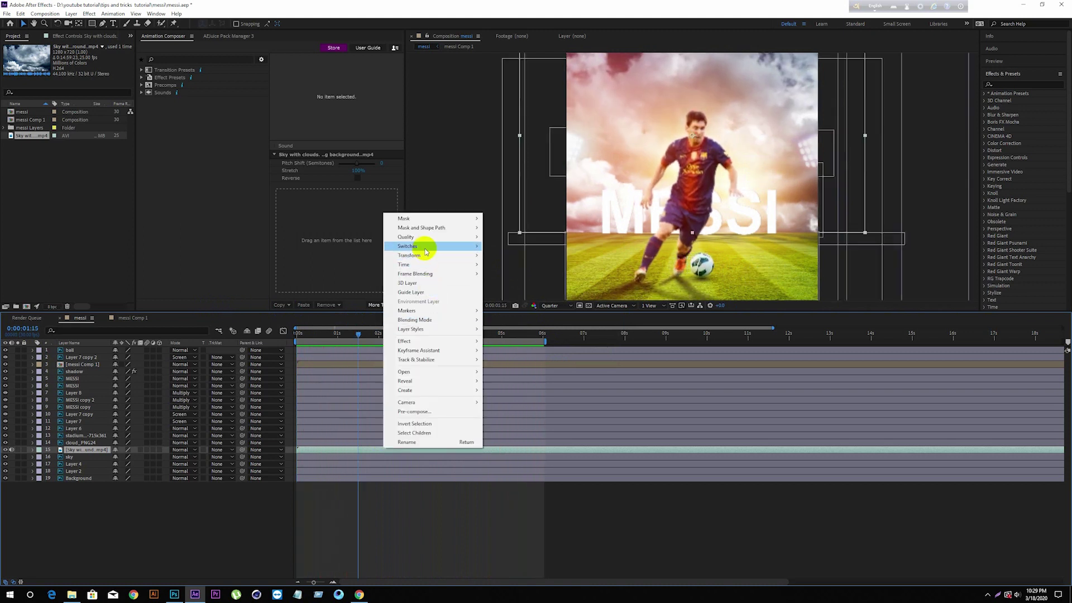
pyautogui.moveTo(438, 264)
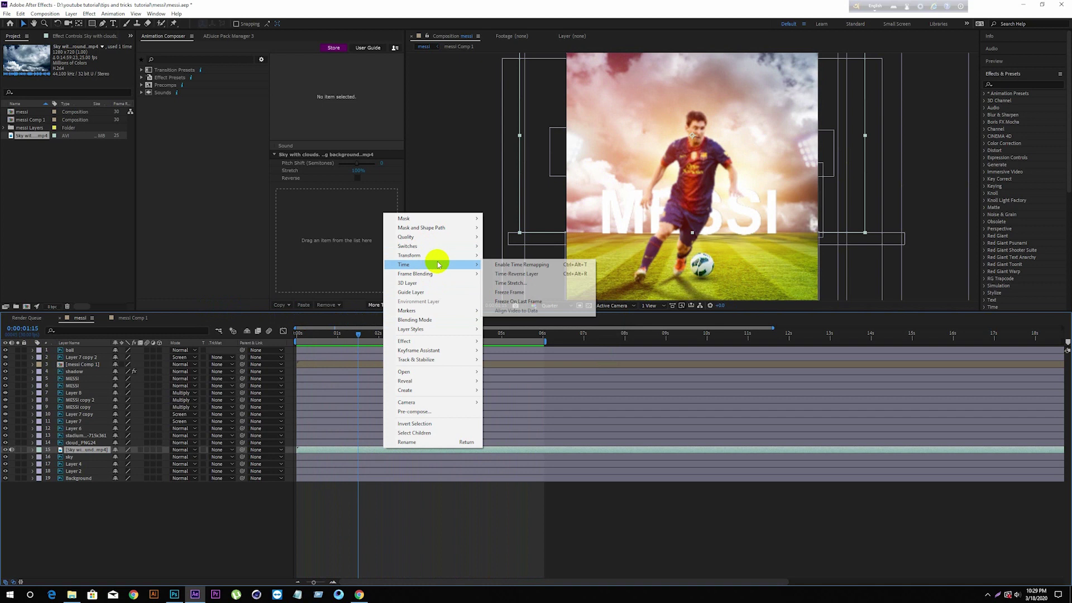
pyautogui.click(512, 283)
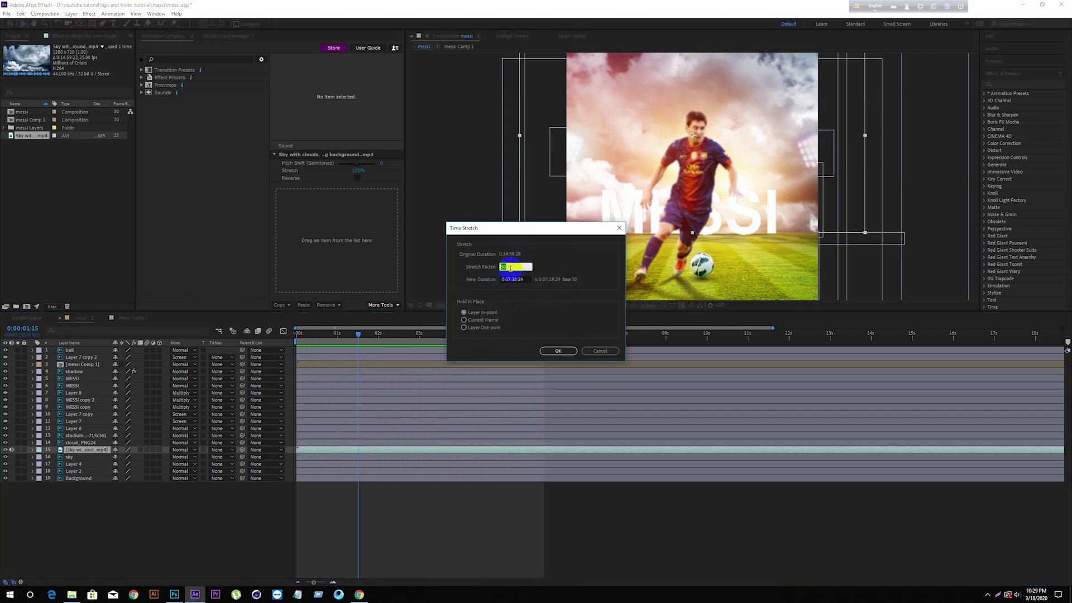
pyautogui.click(558, 350)
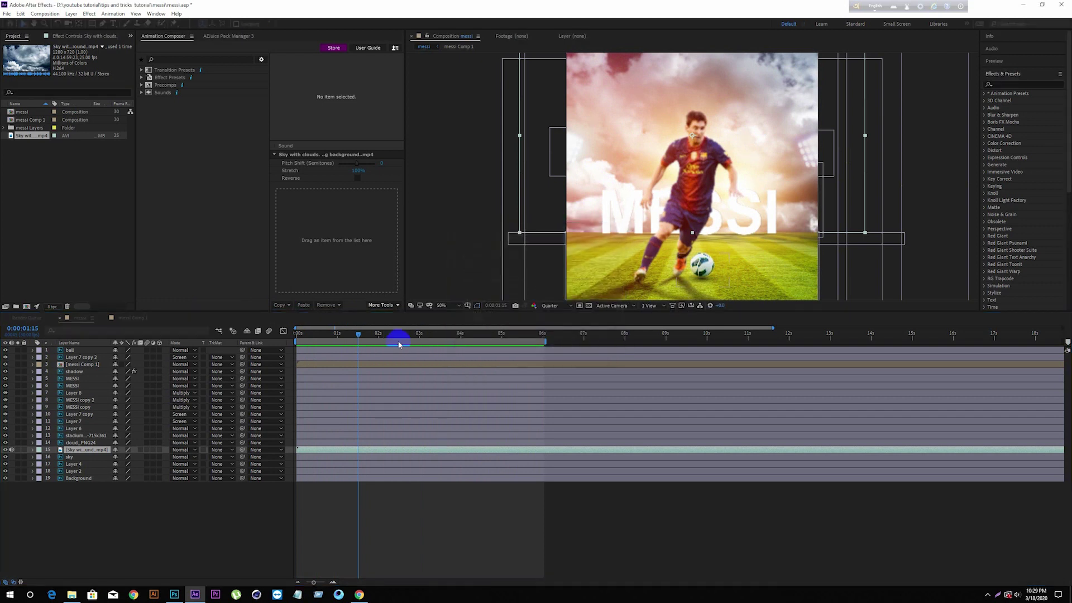
pyautogui.moveTo(359, 335); pyautogui.dragTo(252, 337)
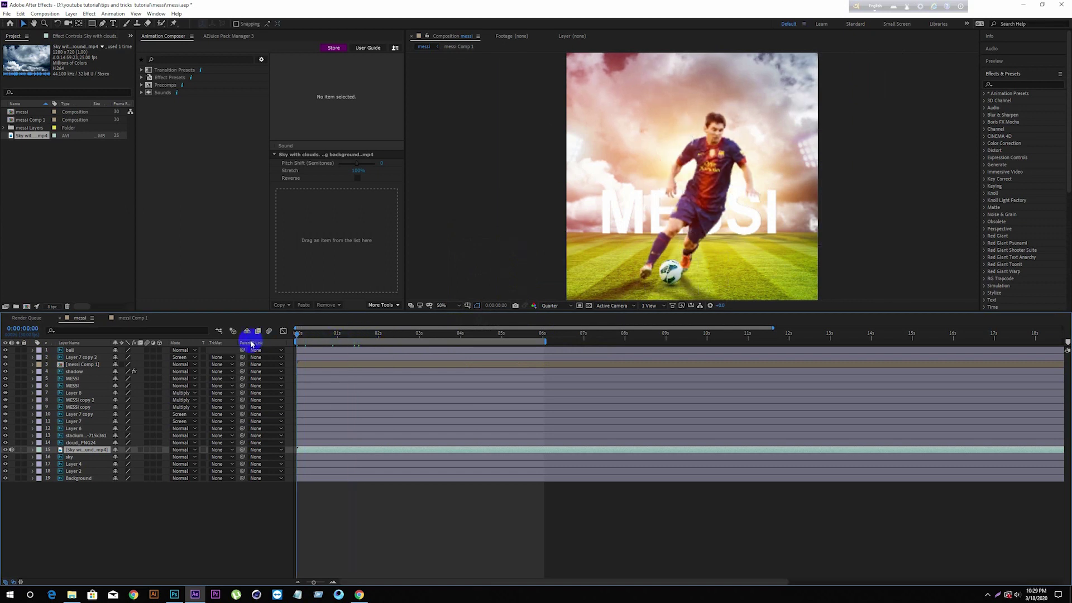
pyautogui.press('space')
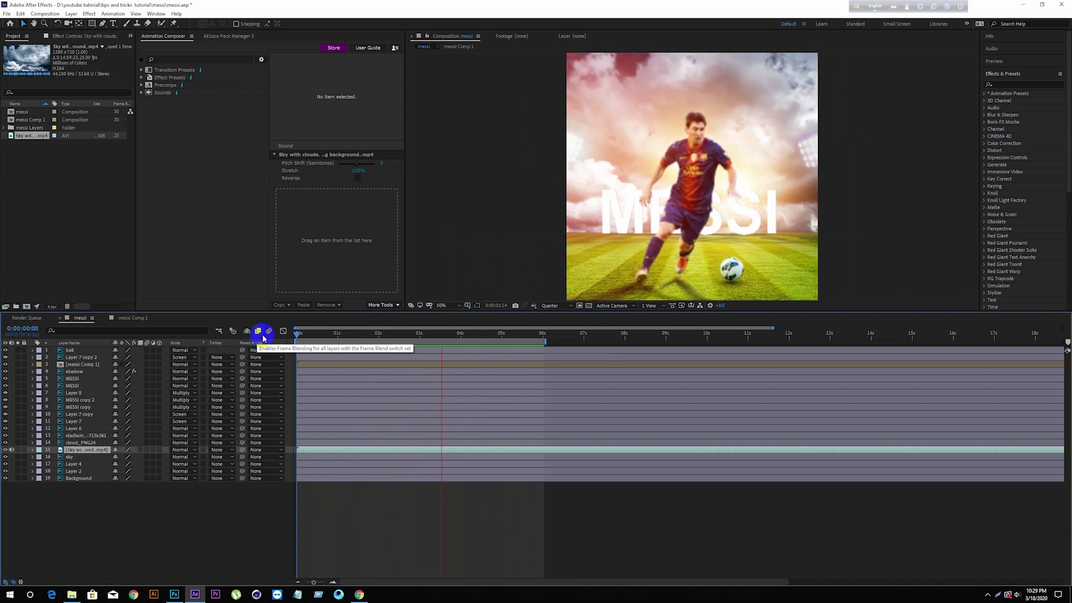
pyautogui.press('space')
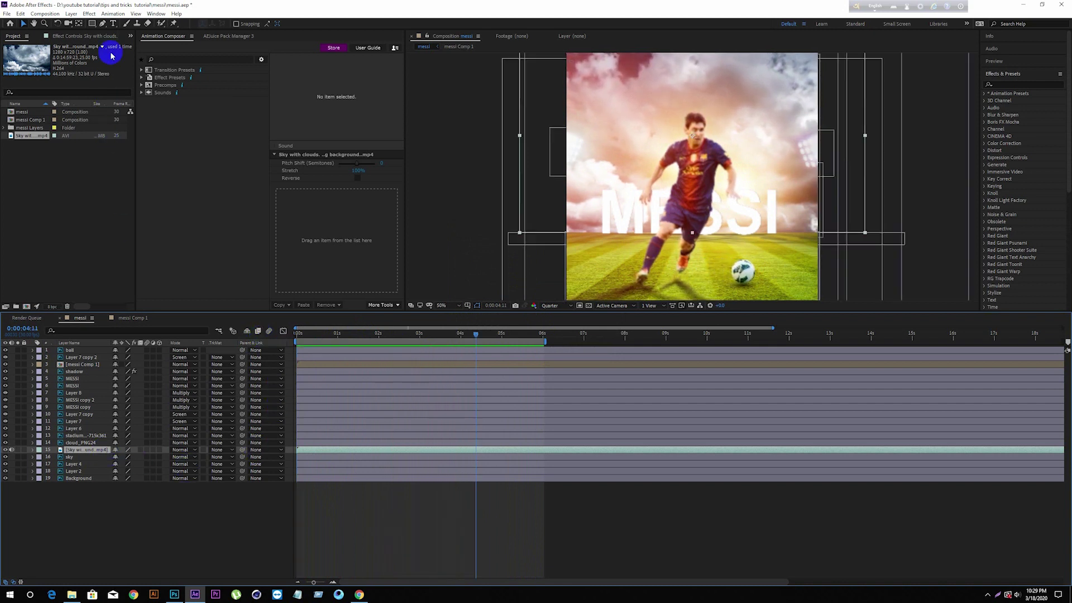
# Step: Draw a closed Pen mask on the sky video, its lower edge curving through the MESSI text and the rest outside the frame
pyautogui.click(103, 24)
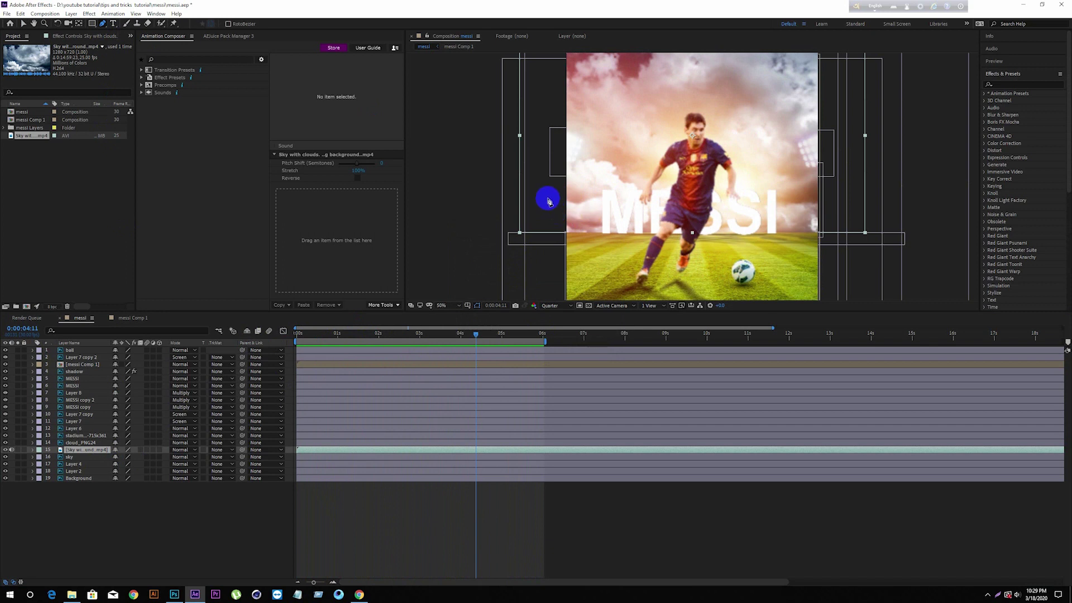
pyautogui.click(541, 155)
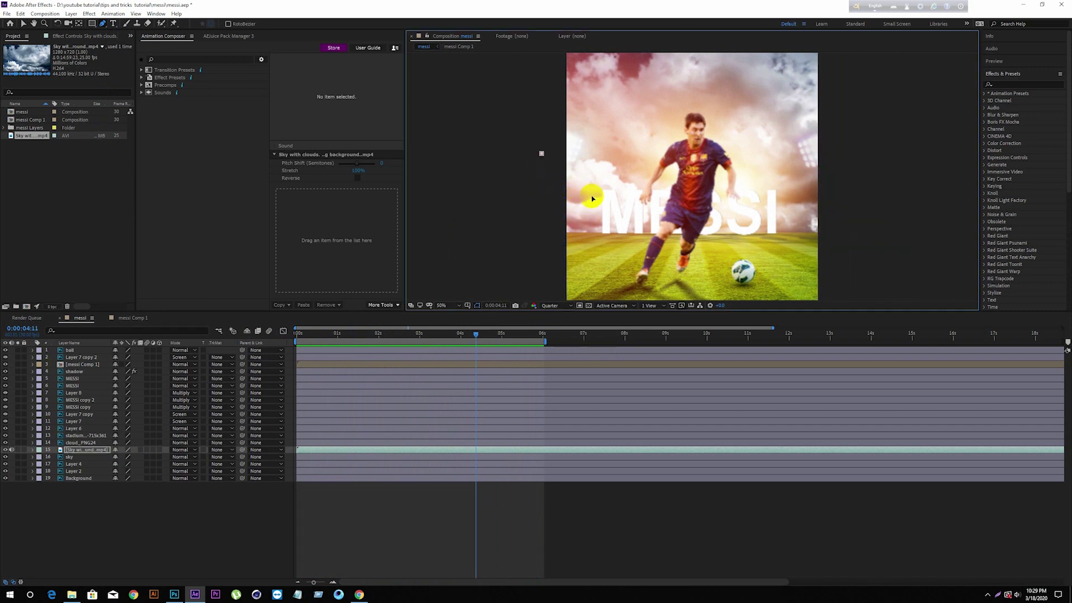
pyautogui.click(674, 193)
pyautogui.click(733, 202)
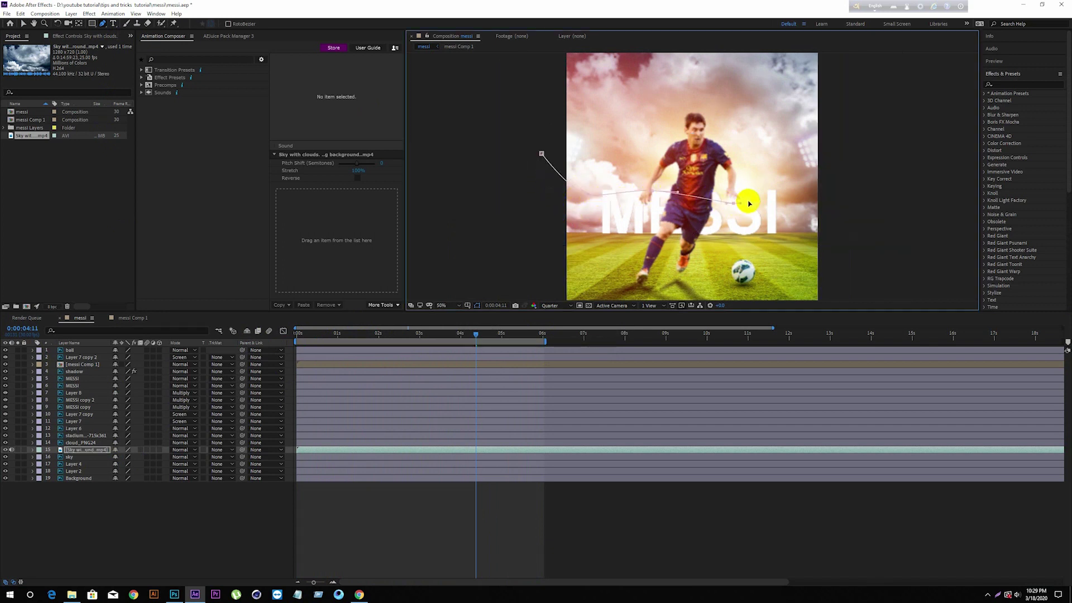
pyautogui.click(838, 182)
pyautogui.click(862, 125)
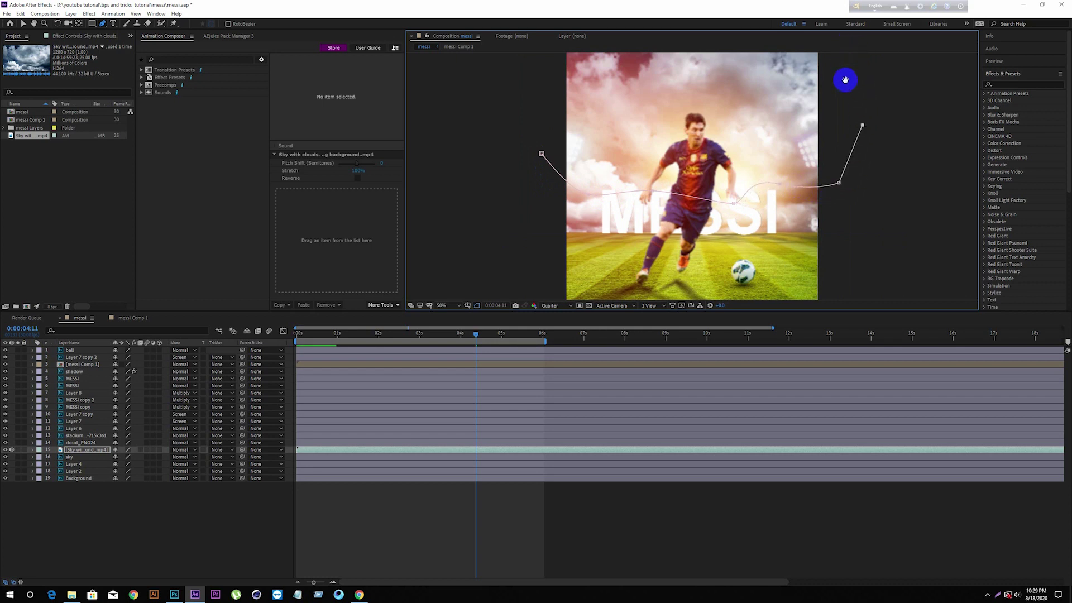
pyautogui.moveTo(842, 79); pyautogui.dragTo(842, 125)
pyautogui.click(863, 89)
pyautogui.click(795, 68)
pyautogui.click(605, 63)
pyautogui.click(536, 67)
pyautogui.click(497, 115)
pyautogui.click(540, 199)
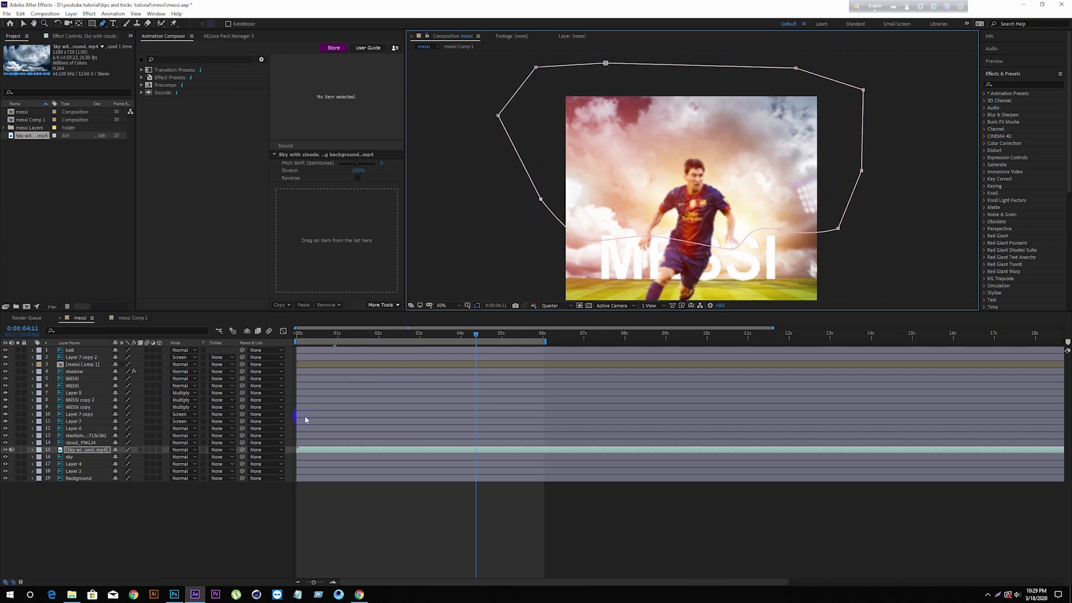
# Step: Set the feather of the sky video's mask to 125 pixels, and preview the composition from the start
pyautogui.click(32, 450)
pyautogui.click(39, 457)
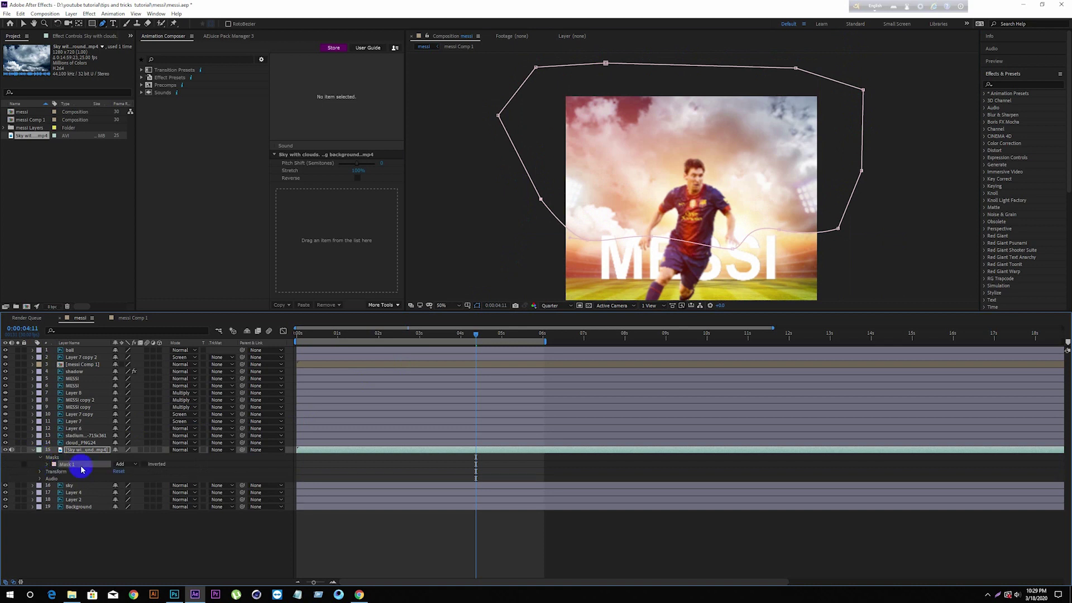
pyautogui.click(48, 464)
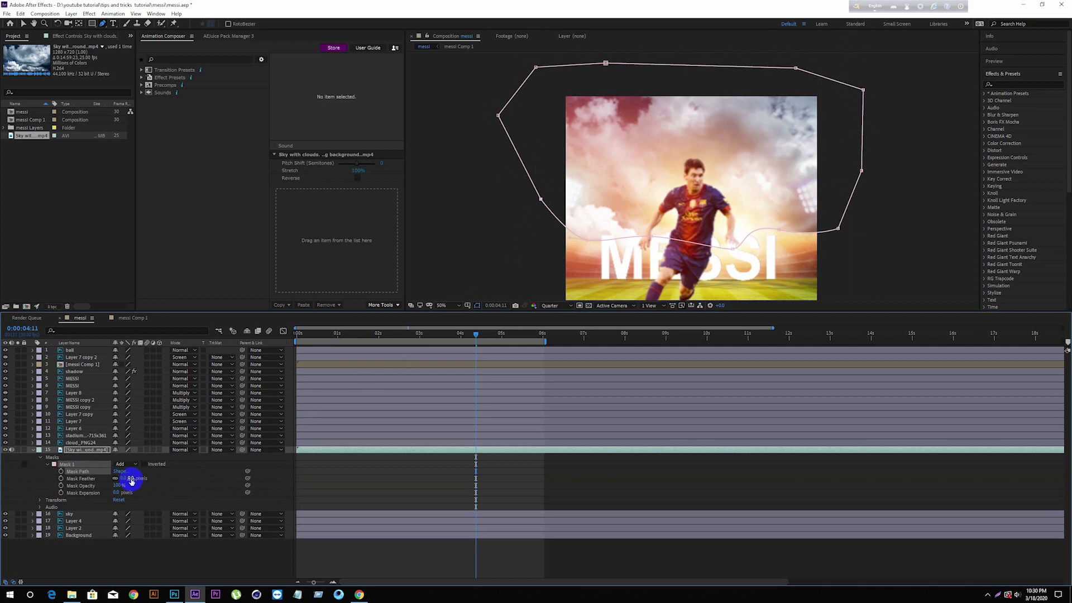
pyautogui.moveTo(132, 478); pyautogui.dragTo(140, 478)
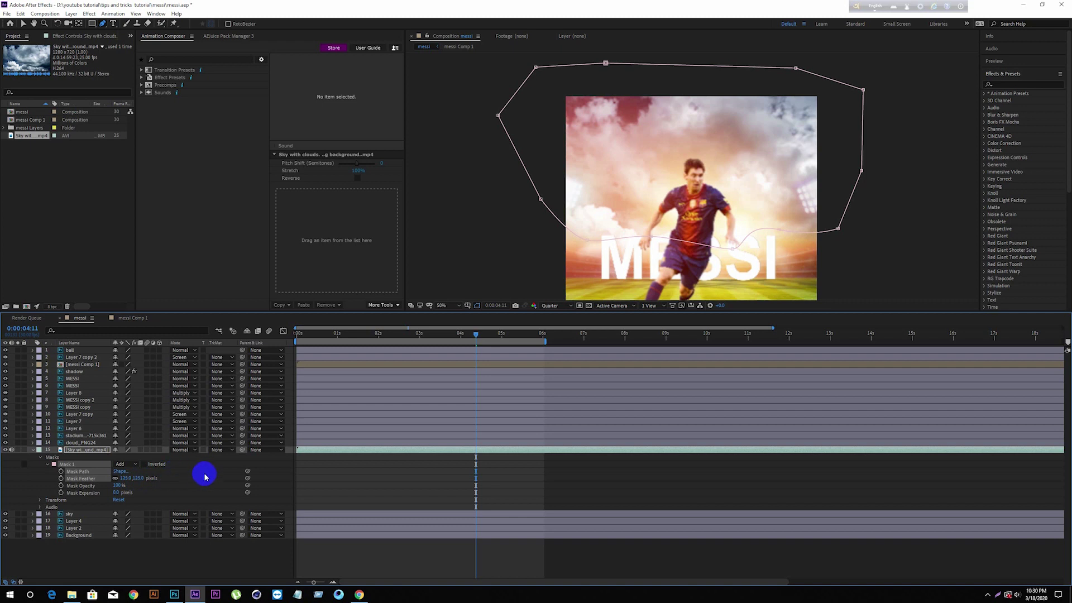
pyautogui.click(242, 460)
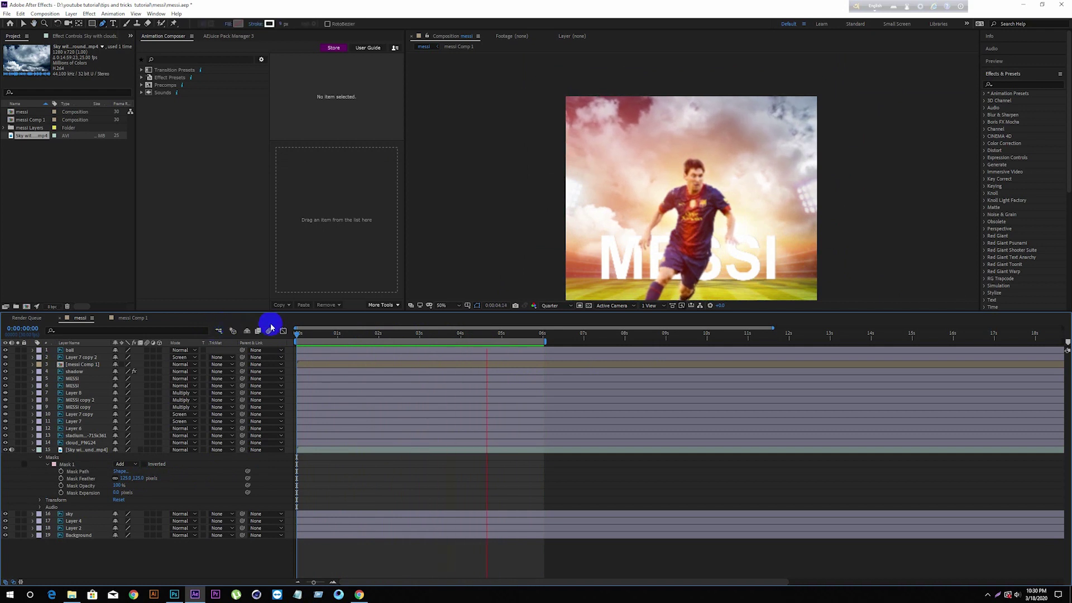
# Step: Import the BLAST PARTICLES 4K ANIMATION video from the re sorce > video resorce folder on drive D
pyautogui.click(64, 186)
pyautogui.doubleClick(64, 186)
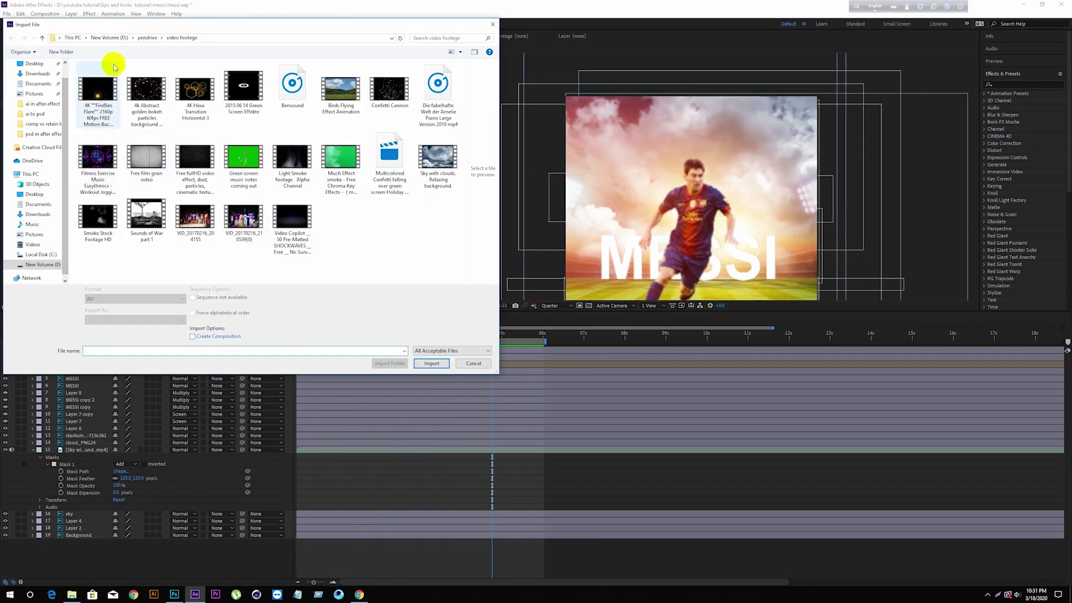
pyautogui.click(118, 39)
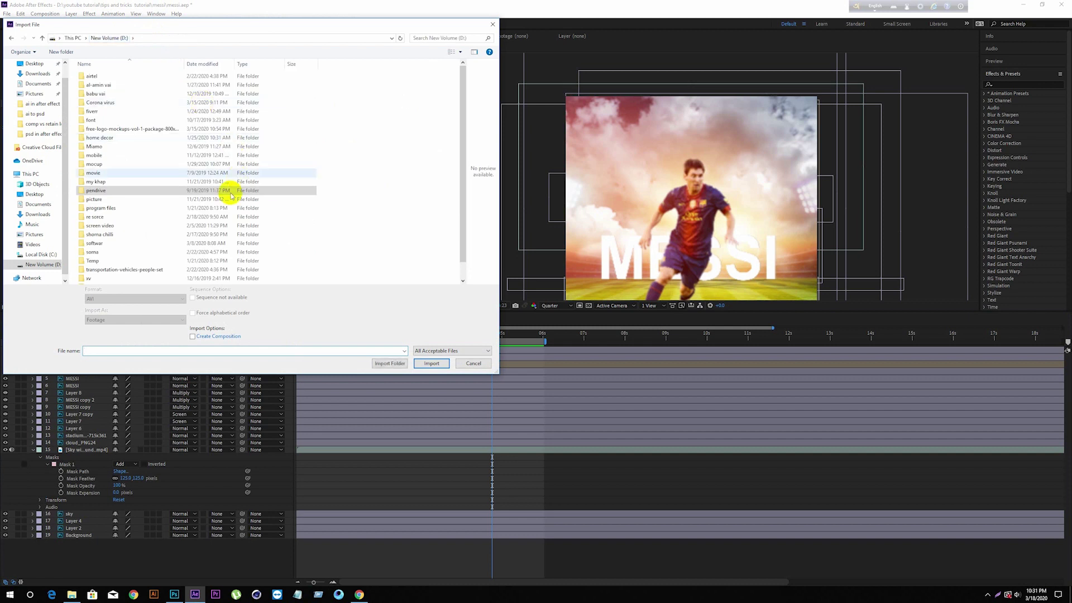
pyautogui.doubleClick(123, 218)
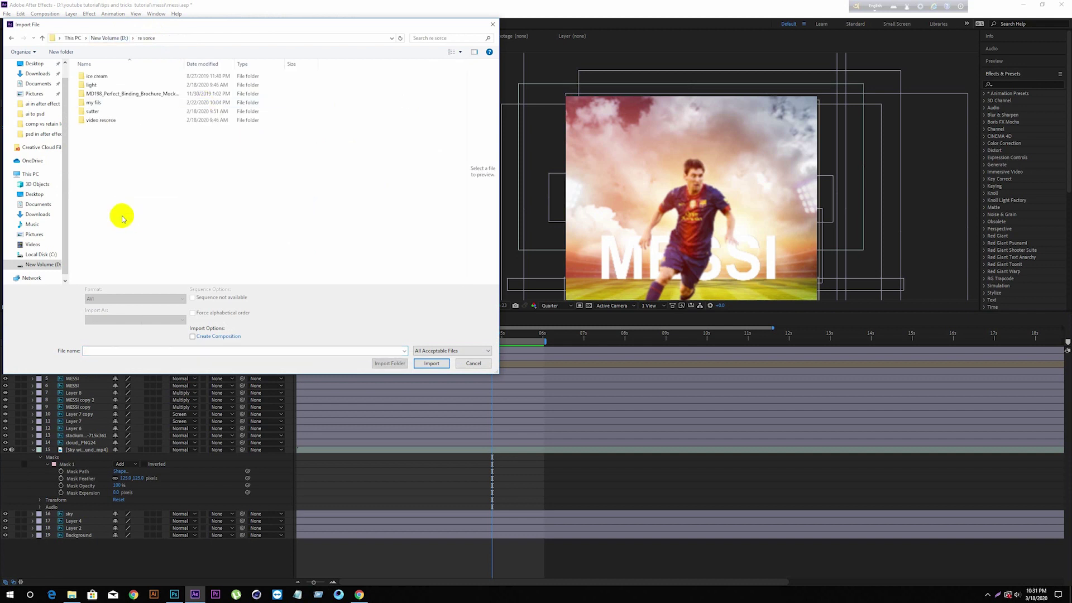
pyautogui.doubleClick(109, 120)
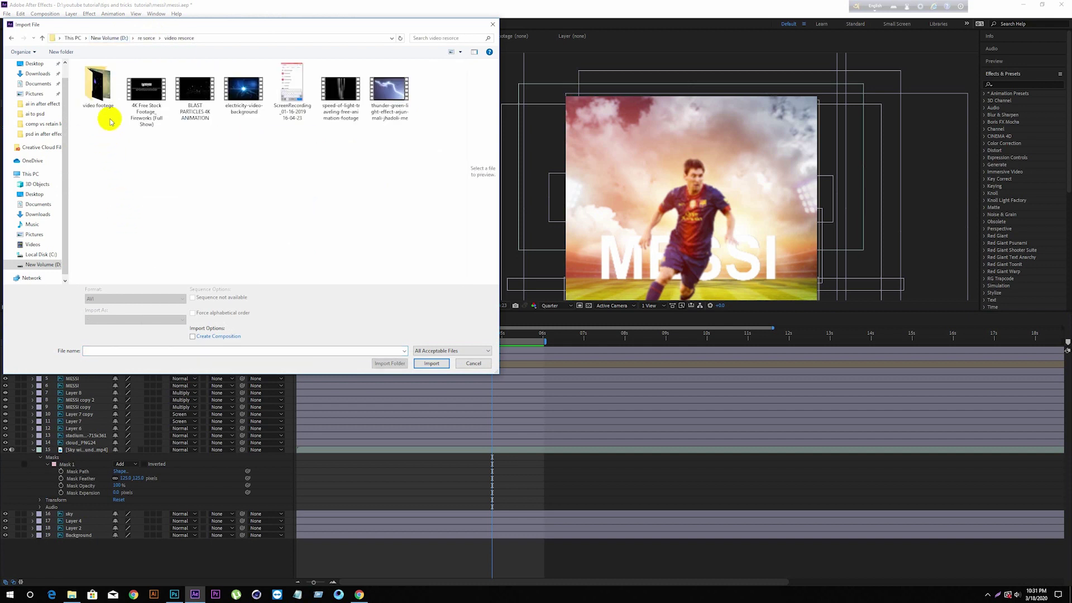
pyautogui.click(195, 101)
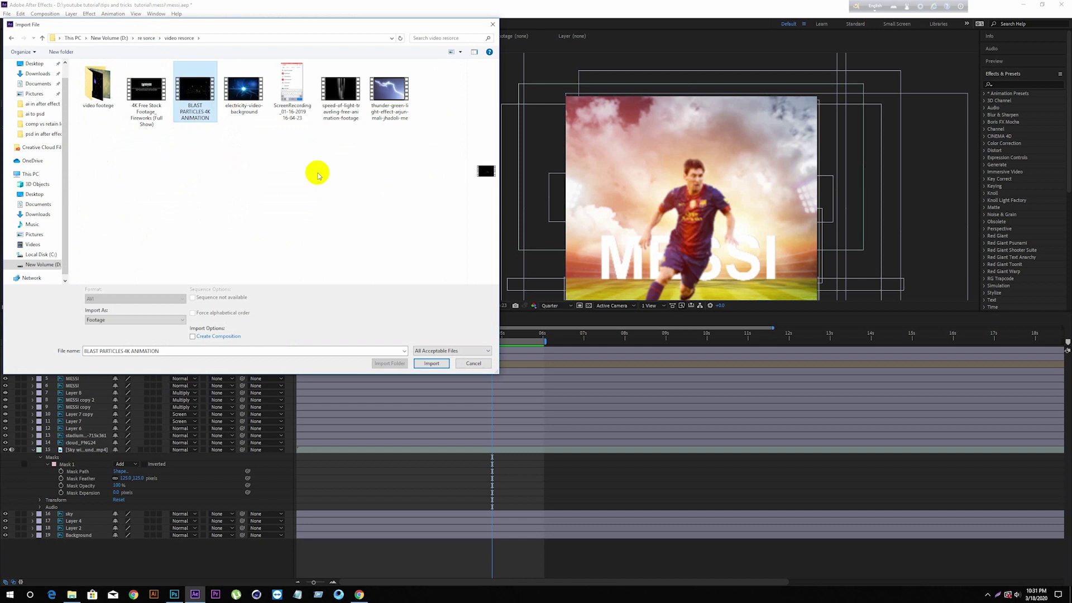
pyautogui.click(431, 363)
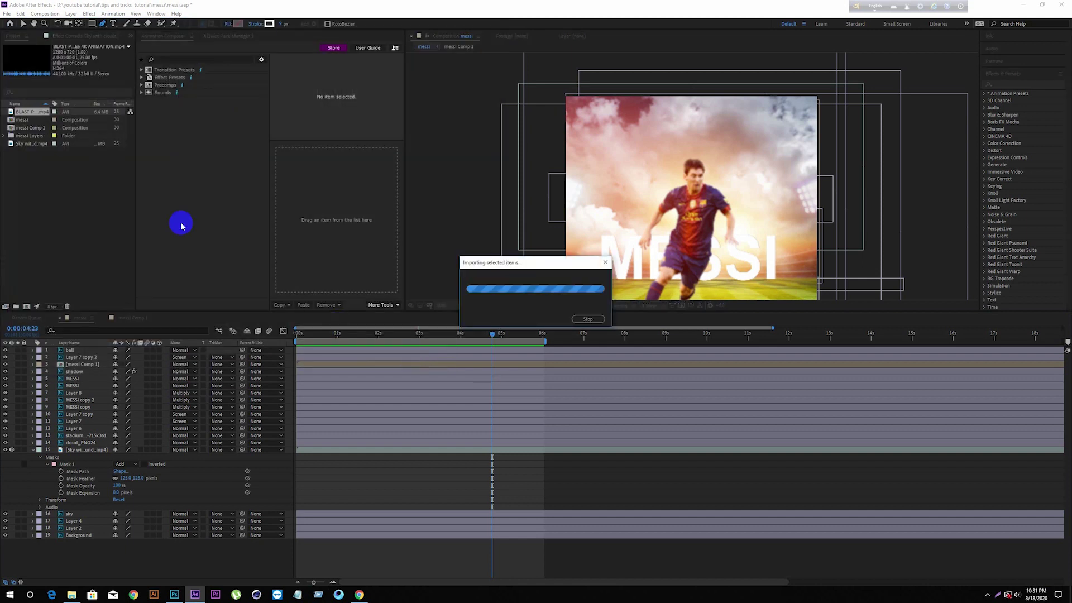
# Step: Place the BLAST PARTICLES video below Layer 6 in the messi composition, set its blending mode to Add, and preview from the start
pyautogui.moveTo(32, 113); pyautogui.dragTo(93, 436)
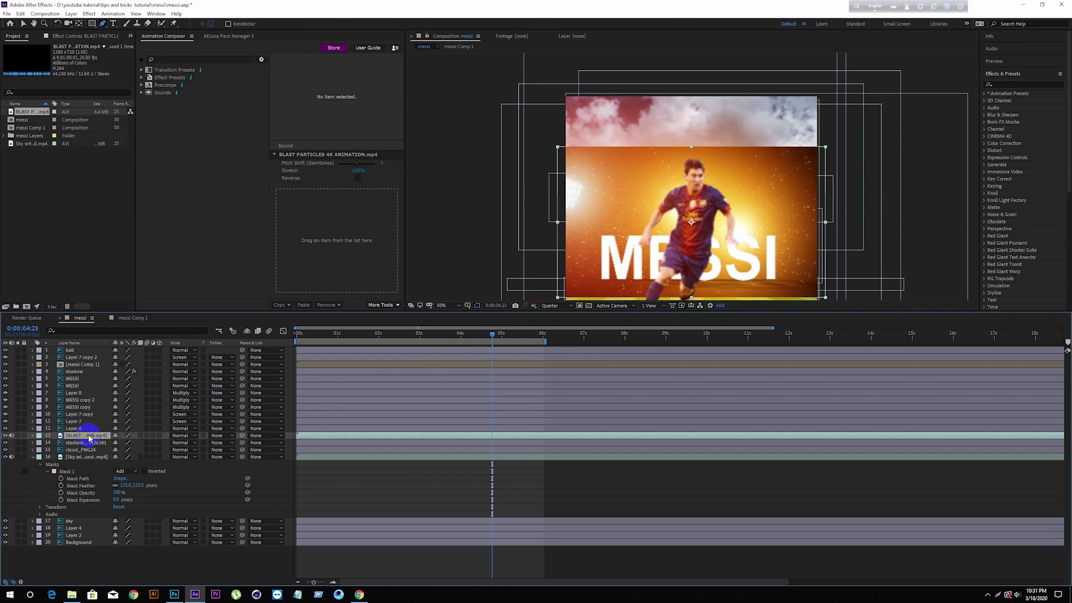
pyautogui.moveTo(492, 337); pyautogui.dragTo(370, 335)
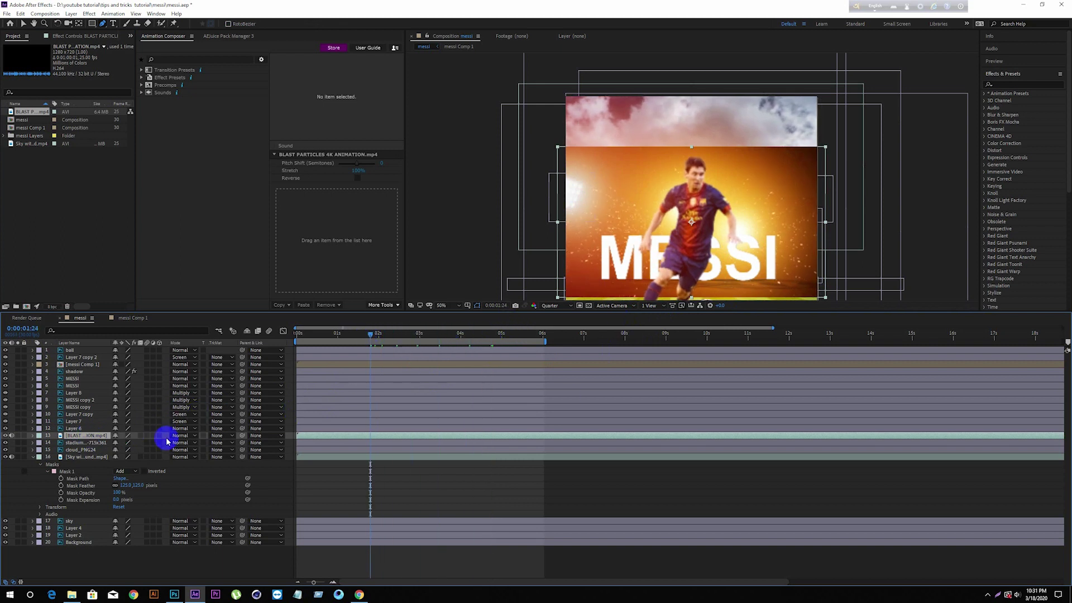
pyautogui.click(195, 438)
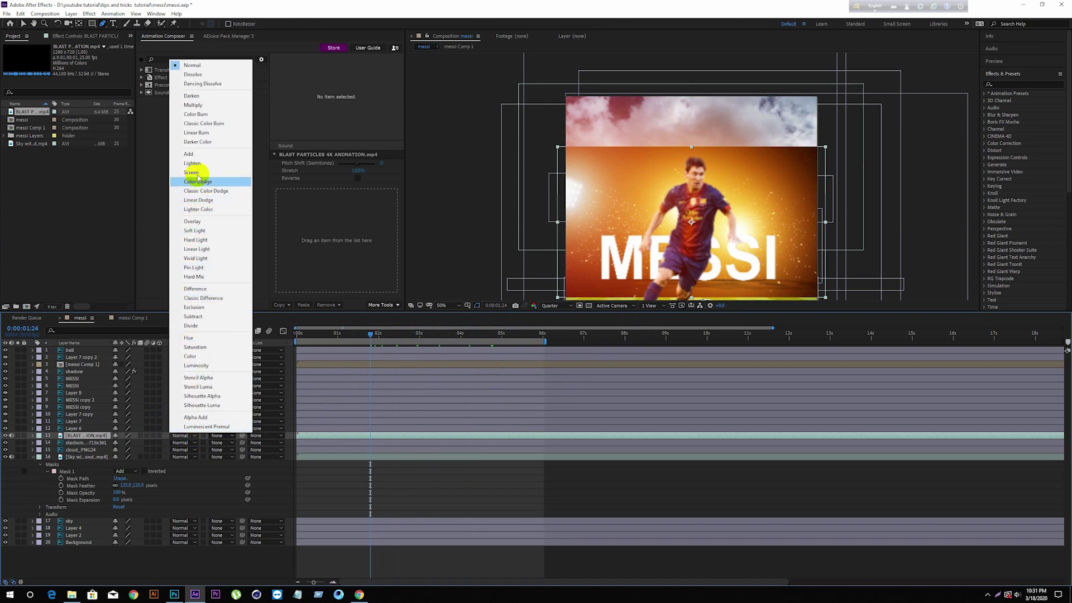
pyautogui.click(201, 156)
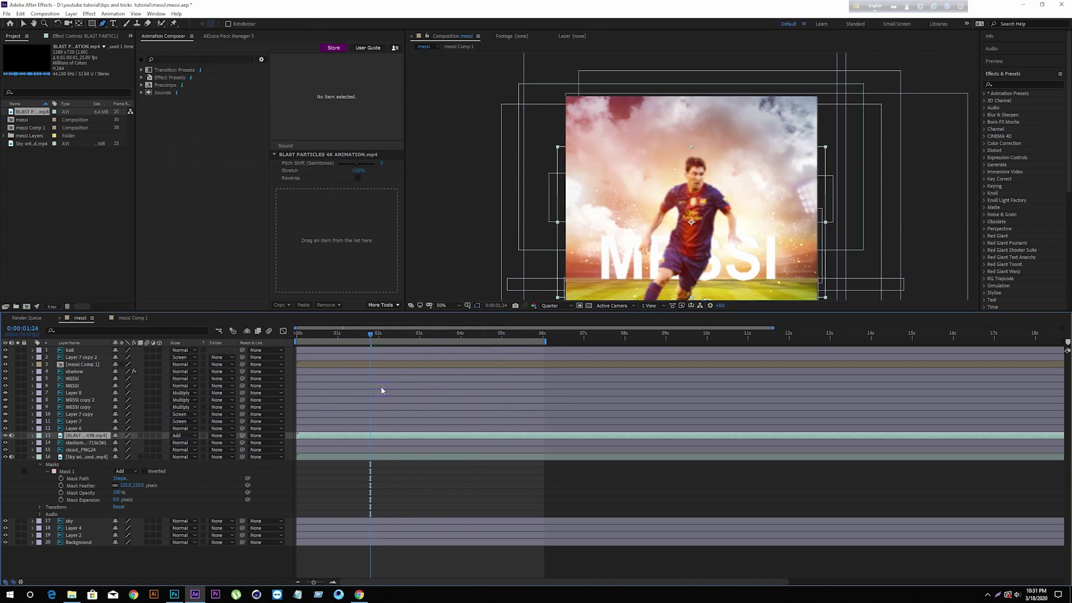
pyautogui.moveTo(353, 338); pyautogui.dragTo(283, 344)
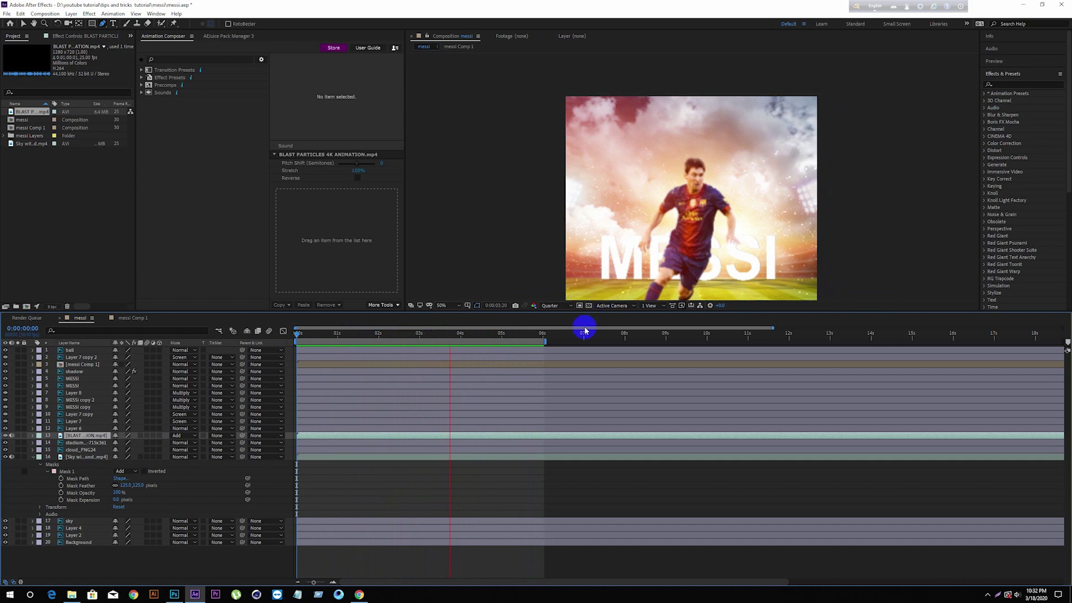
# Step: Enlarge the composition viewer, fit the whole frame inside it, and preview the animation from 0:00:00:00
pyautogui.moveTo(588, 311); pyautogui.dragTo(582, 392)
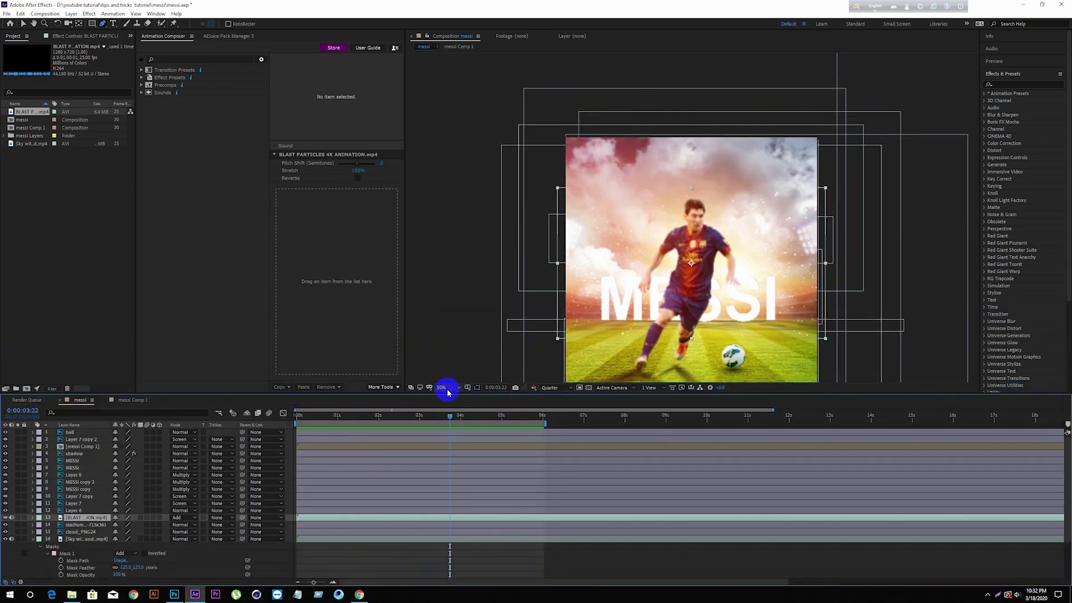
pyautogui.click(456, 388)
pyautogui.click(455, 400)
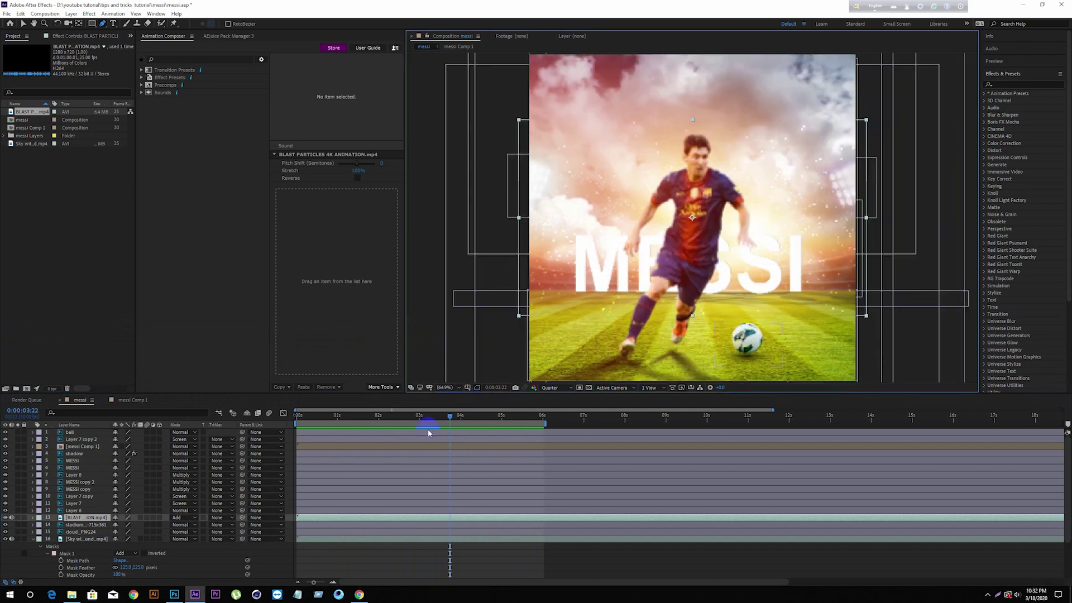
pyautogui.moveTo(451, 417); pyautogui.dragTo(266, 412)
pyautogui.press('space')
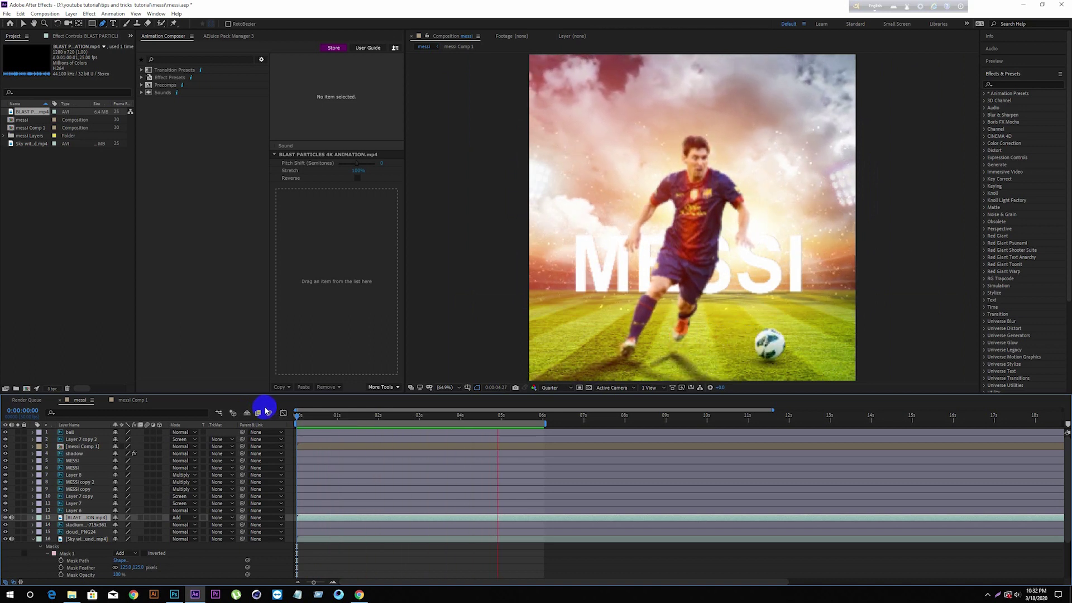
pyautogui.press('space')
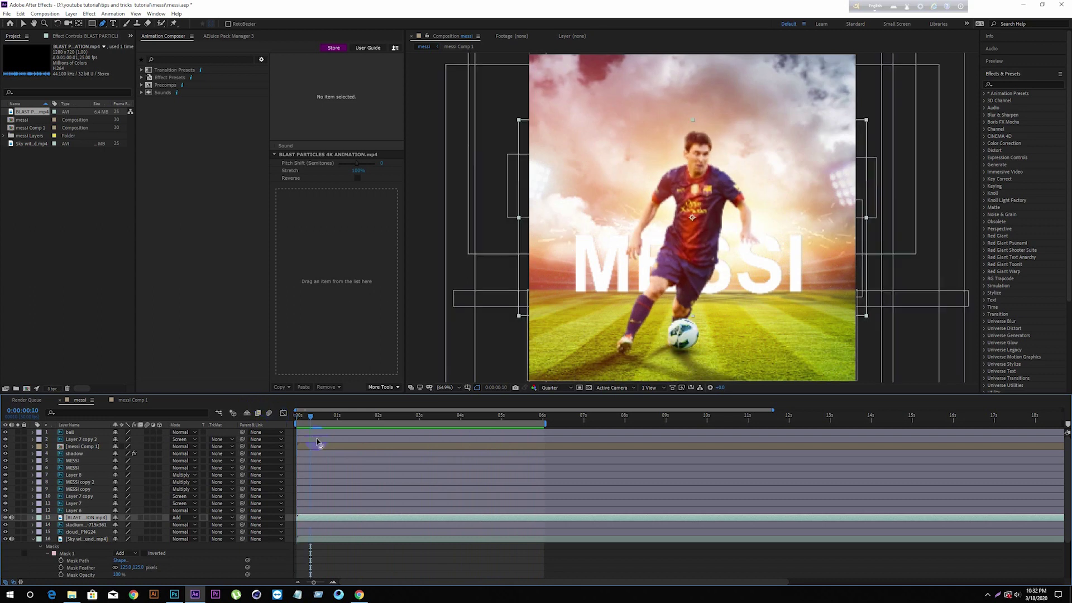
# Step: Pre-compose all layers from ball to Background as Pre-comp 1, moving all attributes into the new composition
pyautogui.moveTo(311, 417); pyautogui.dragTo(297, 416)
pyautogui.click(88, 433)
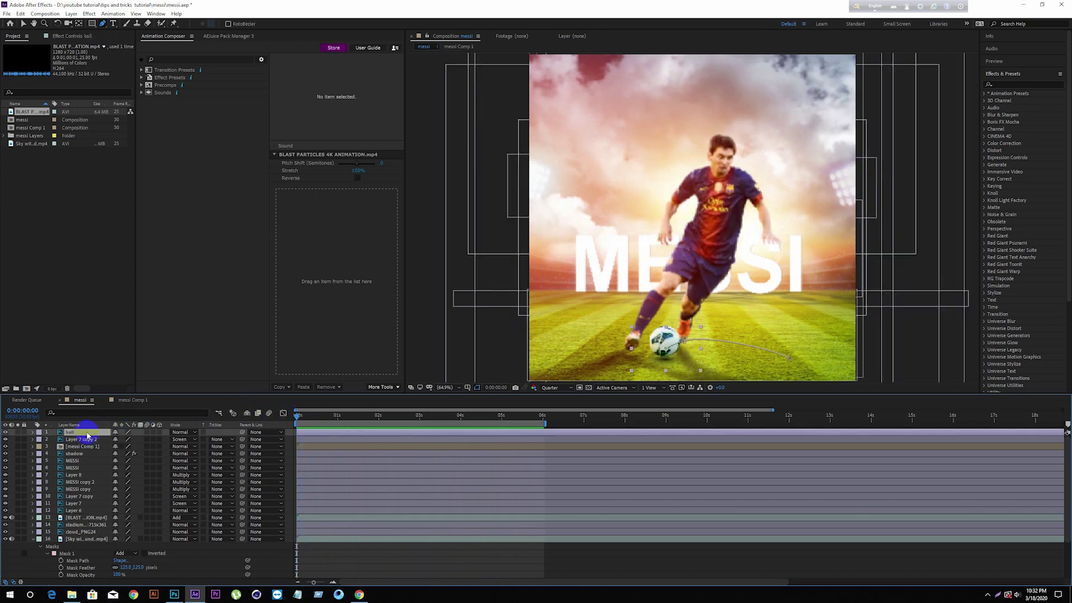
pyautogui.click(33, 539)
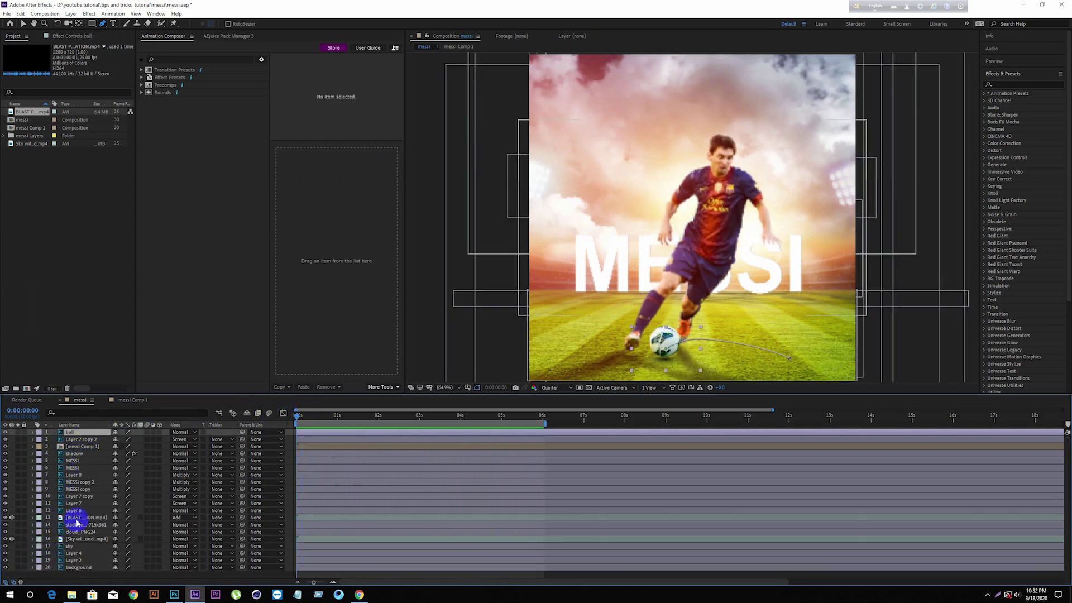
pyautogui.keyDown('shift'); pyautogui.click(79, 567); pyautogui.keyUp('shift')
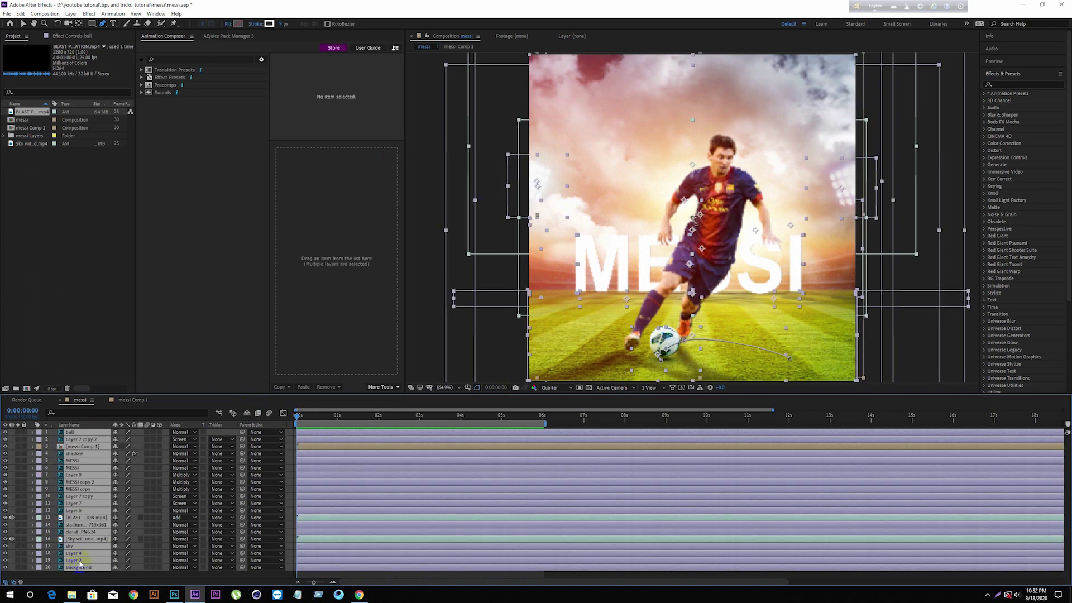
pyautogui.rightClick(93, 507)
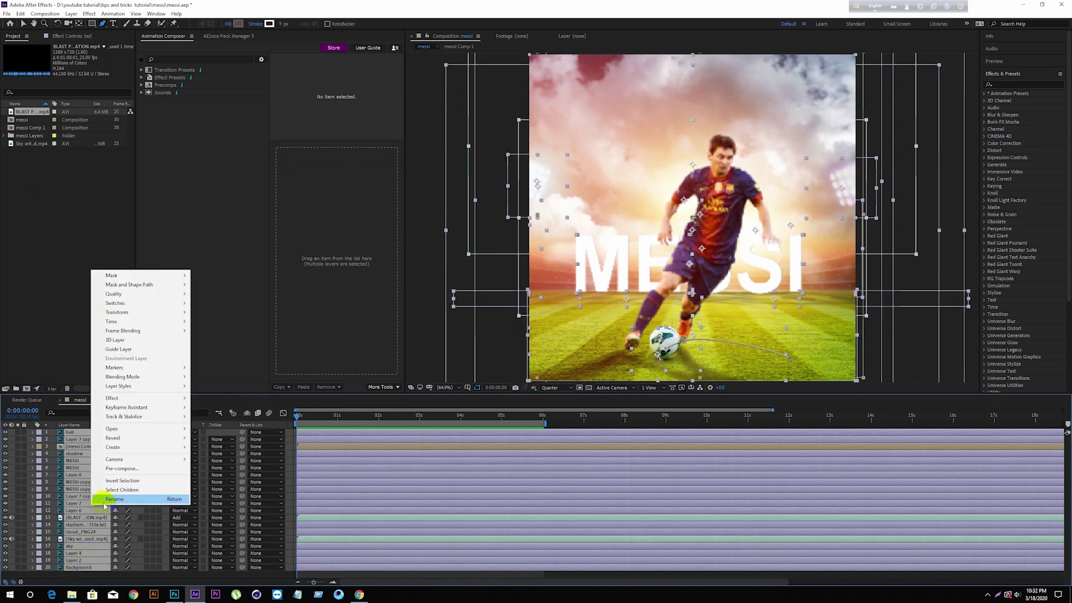
pyautogui.click(122, 469)
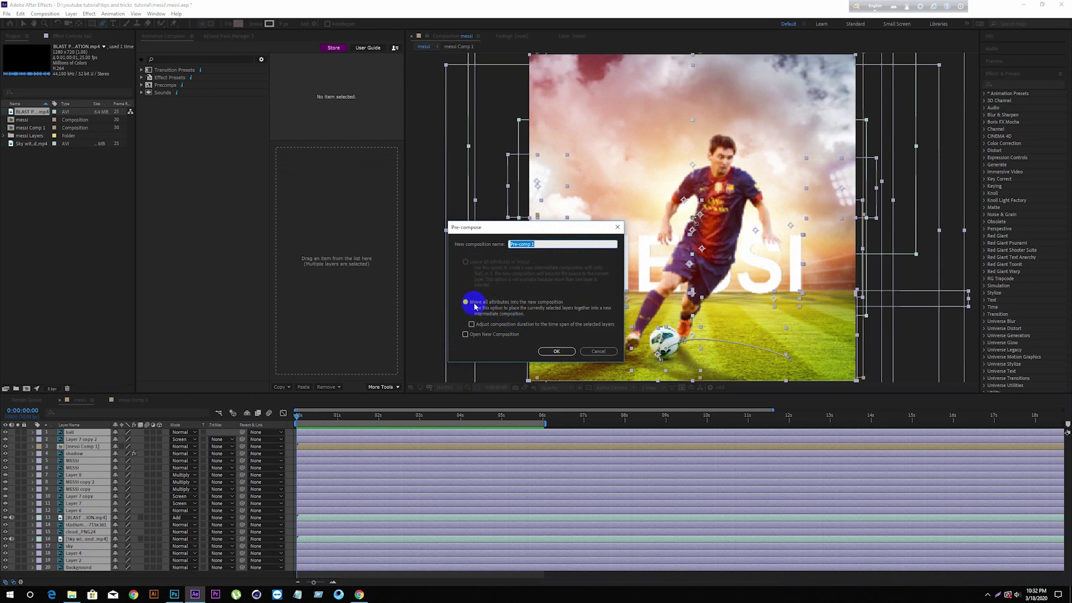
pyautogui.click(556, 351)
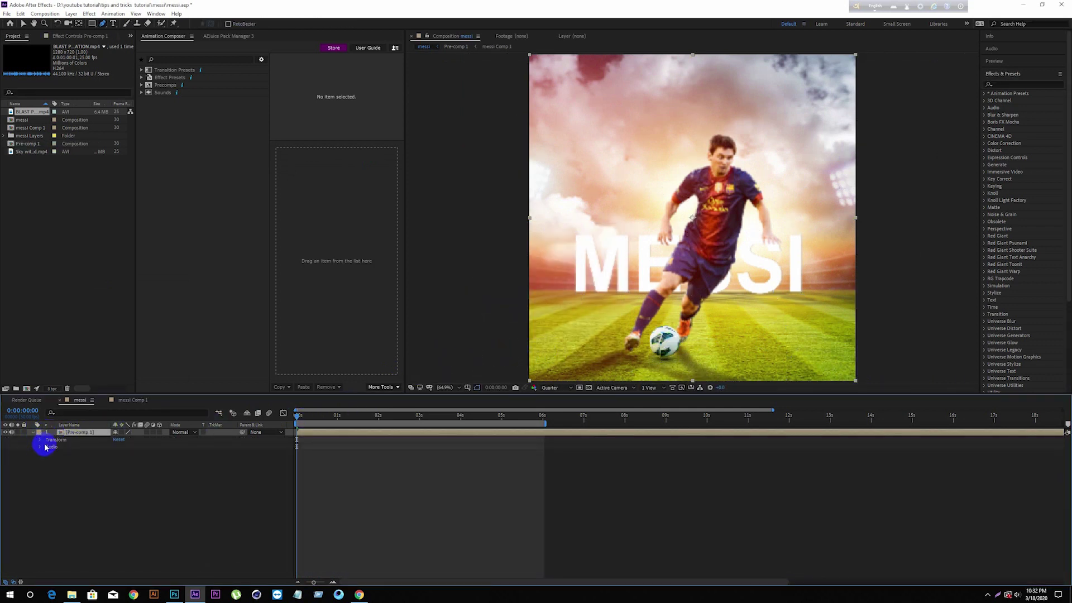
# Step: Keyframe the Scale of Pre-comp 1 at 100% at 0:00:00:00 and 110% at 0:00:06:01
pyautogui.click(41, 440)
pyautogui.click(313, 422)
pyautogui.moveTo(296, 419); pyautogui.dragTo(363, 416)
pyautogui.click(290, 415)
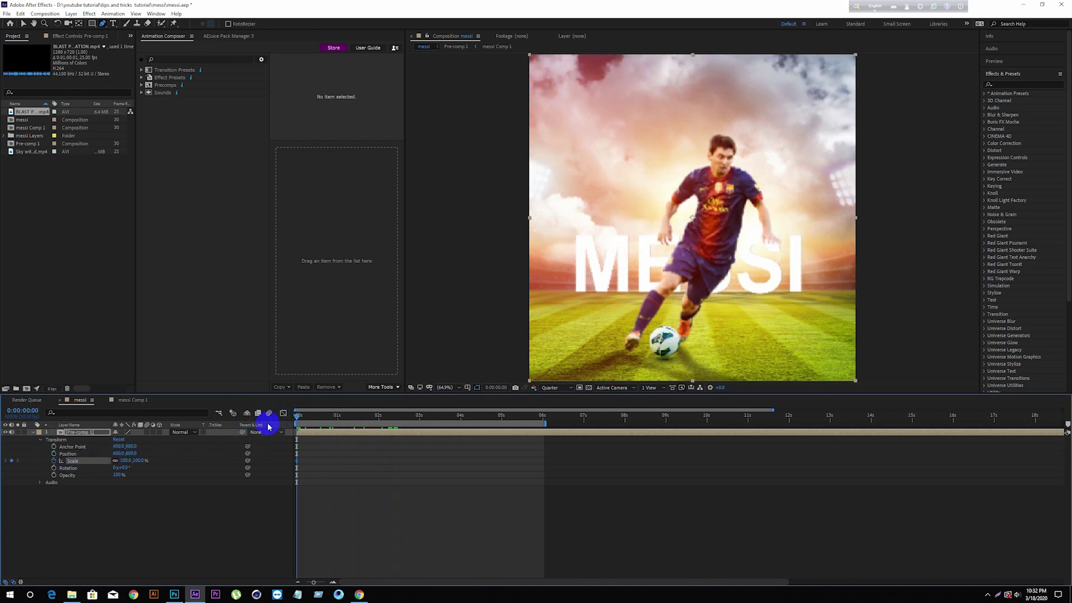
pyautogui.moveTo(297, 416); pyautogui.dragTo(543, 416)
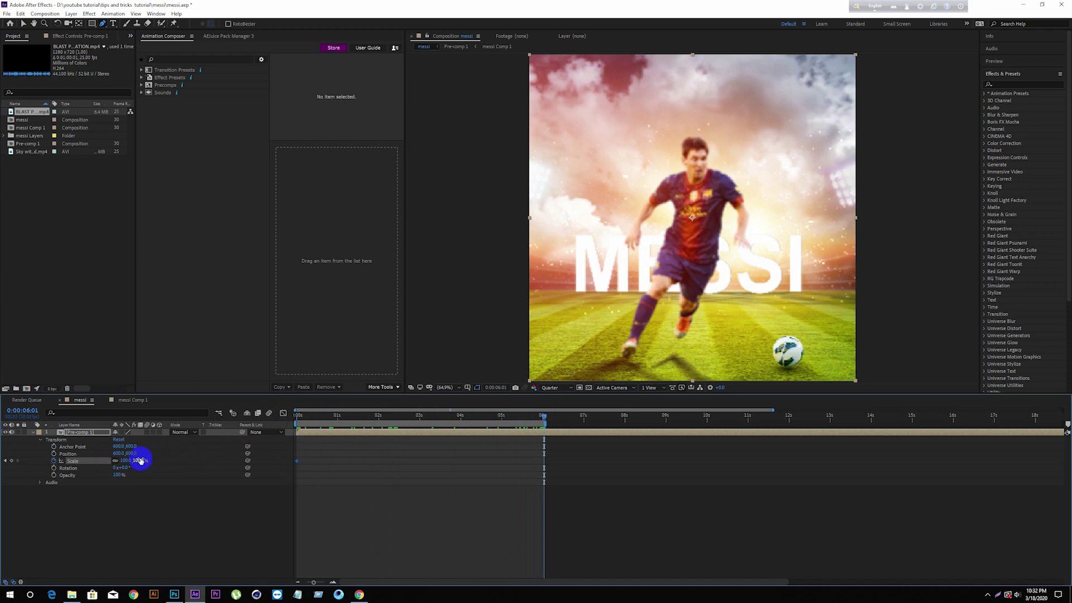
pyautogui.moveTo(141, 460); pyautogui.dragTo(145, 460)
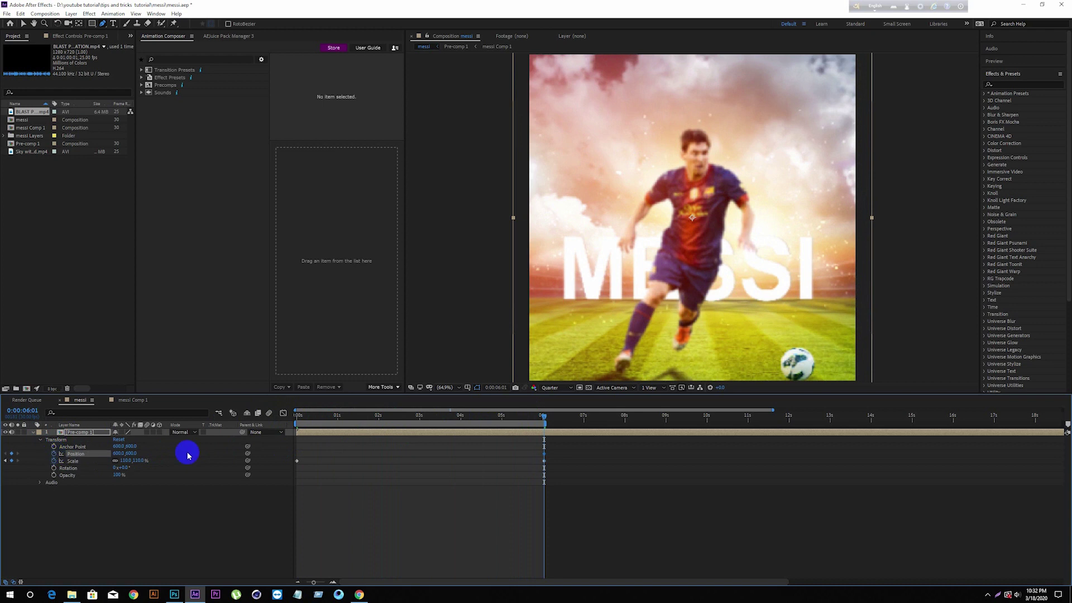
# Step: Move the 600, 600 Position keyframe of Pre-comp 1 to 0:00:00:00, aligned with the first Scale keyframe
pyautogui.moveTo(544, 461); pyautogui.dragTo(460, 460)
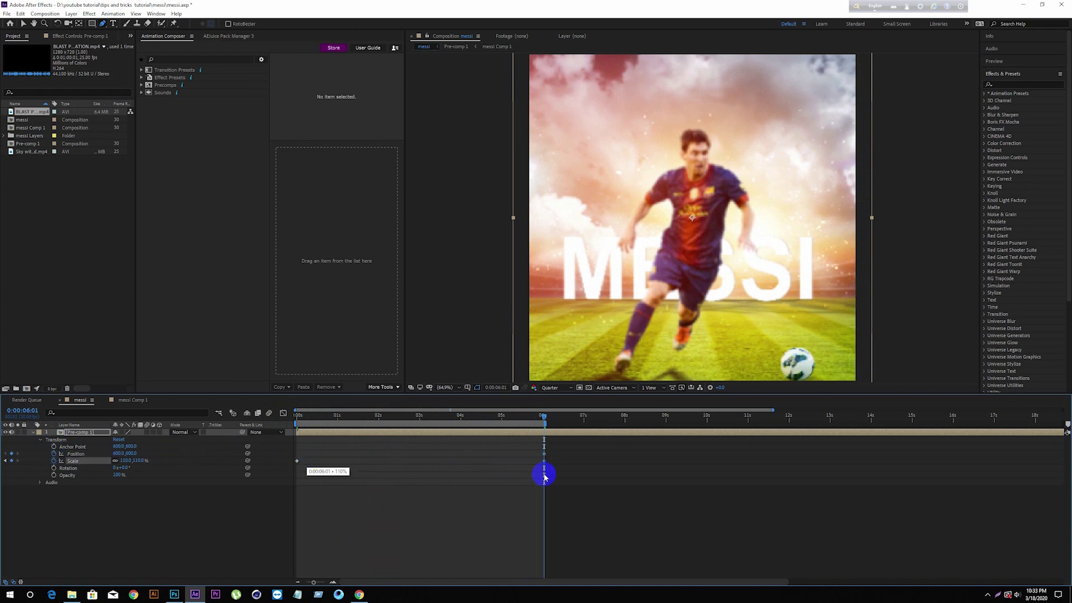
pyautogui.moveTo(544, 455); pyautogui.dragTo(441, 449)
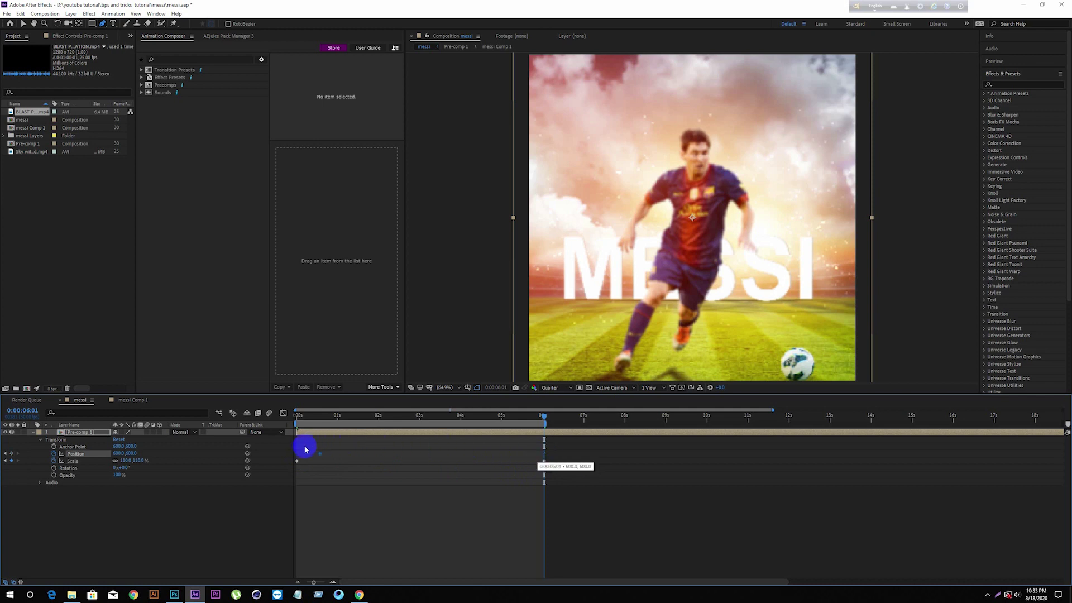
pyautogui.moveTo(297, 456); pyautogui.dragTo(296, 454)
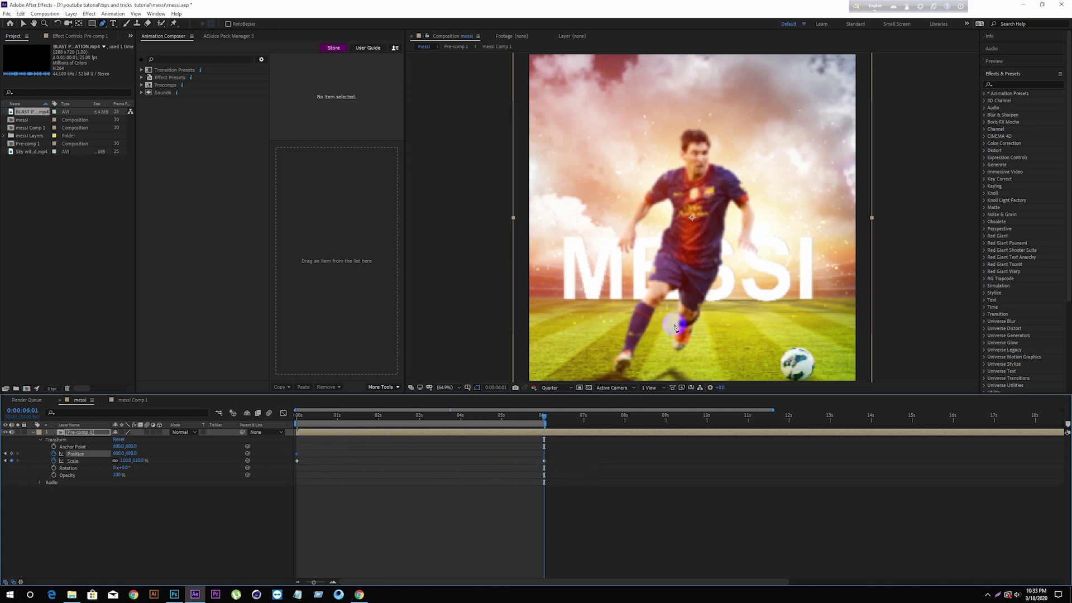
# Step: Raise Pre-comp 1 to about 600, 539 at 0:00:06:01 with the Selection tool, and preview the camera move from the start
pyautogui.click(683, 313)
pyautogui.hotkey('ctrl', 'z')
pyautogui.click(22, 23)
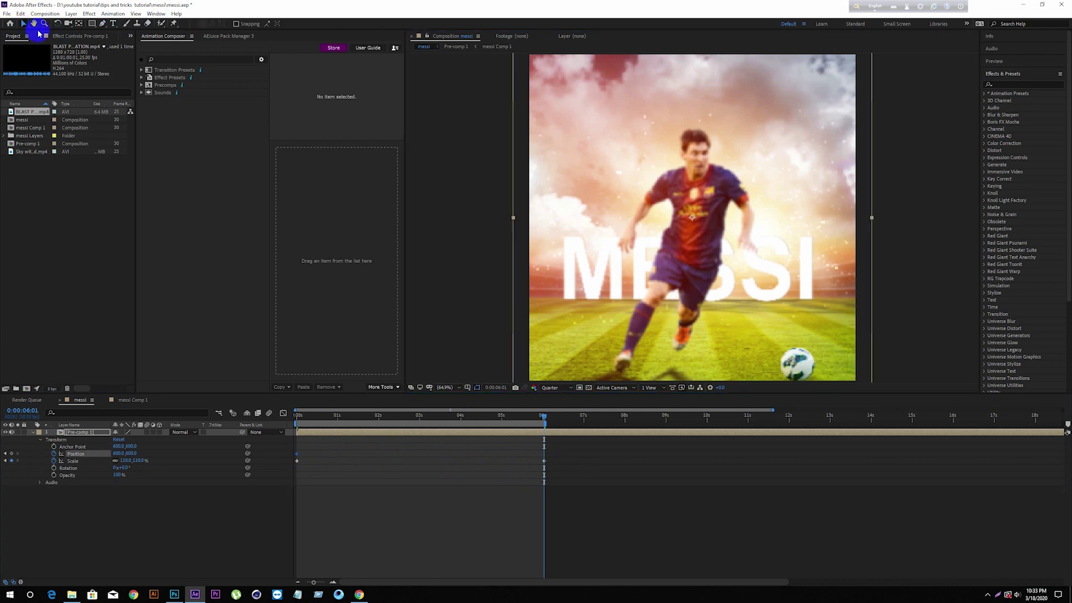
pyautogui.moveTo(719, 316); pyautogui.dragTo(719, 303)
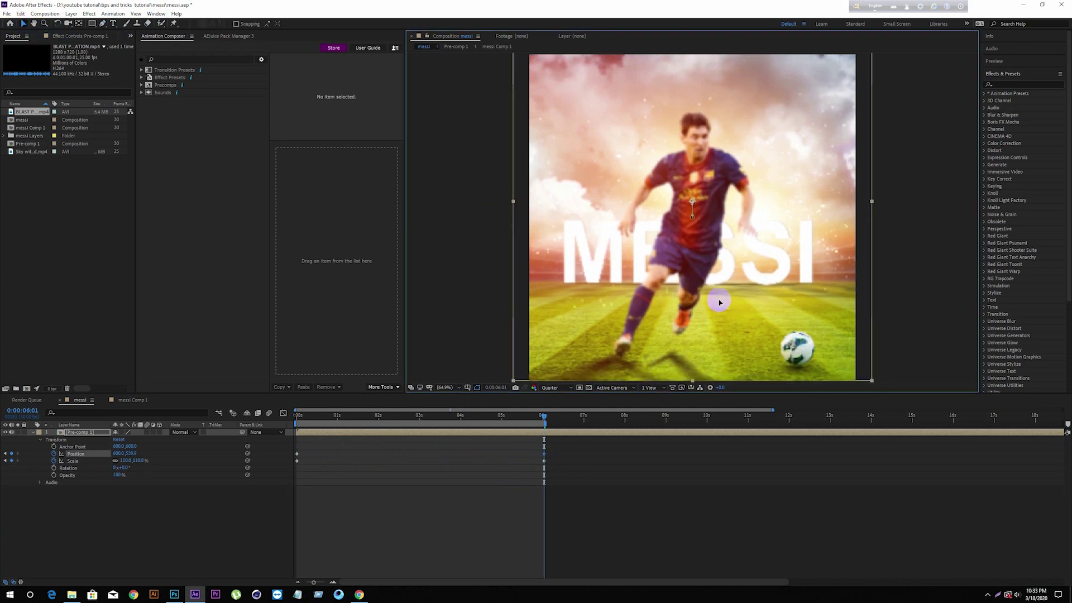
pyautogui.moveTo(544, 419); pyautogui.dragTo(246, 407)
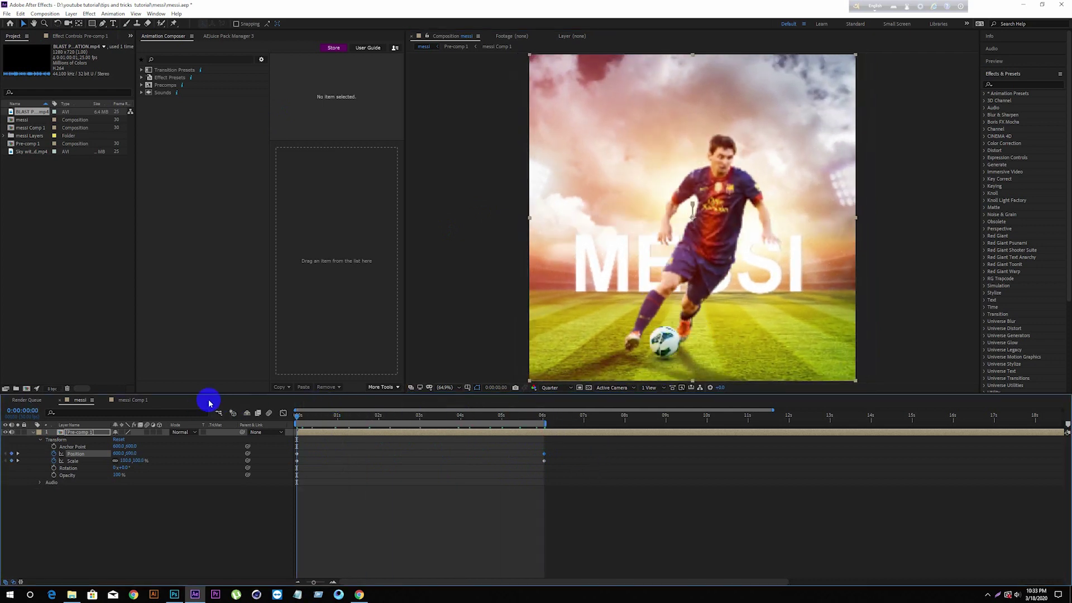
pyautogui.press('space')
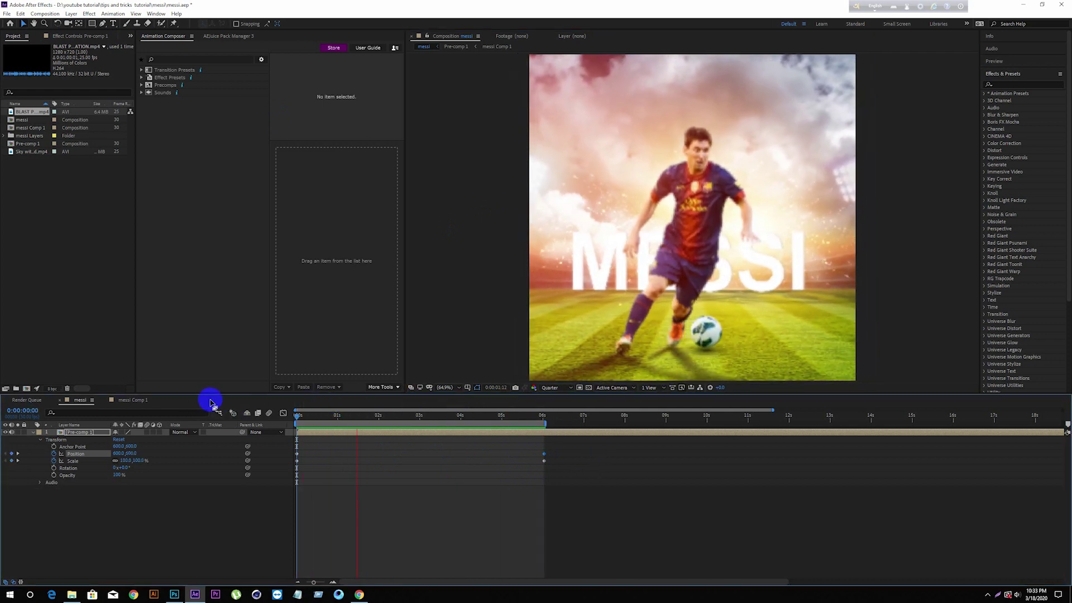